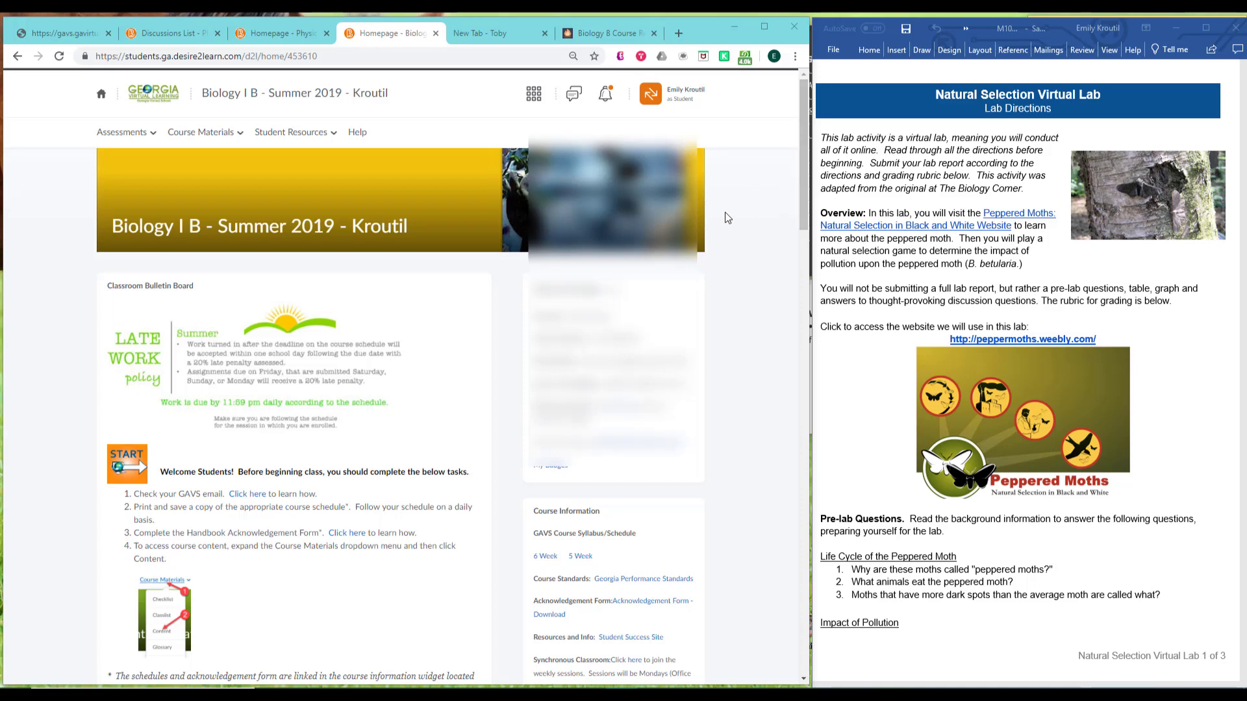
- Scroll the Biology I B course homepage down to the User Links newsletter links
scroll(729, 215, down, 5)
scroll(735, 211, up, 5)
scroll(737, 209, down, 9)
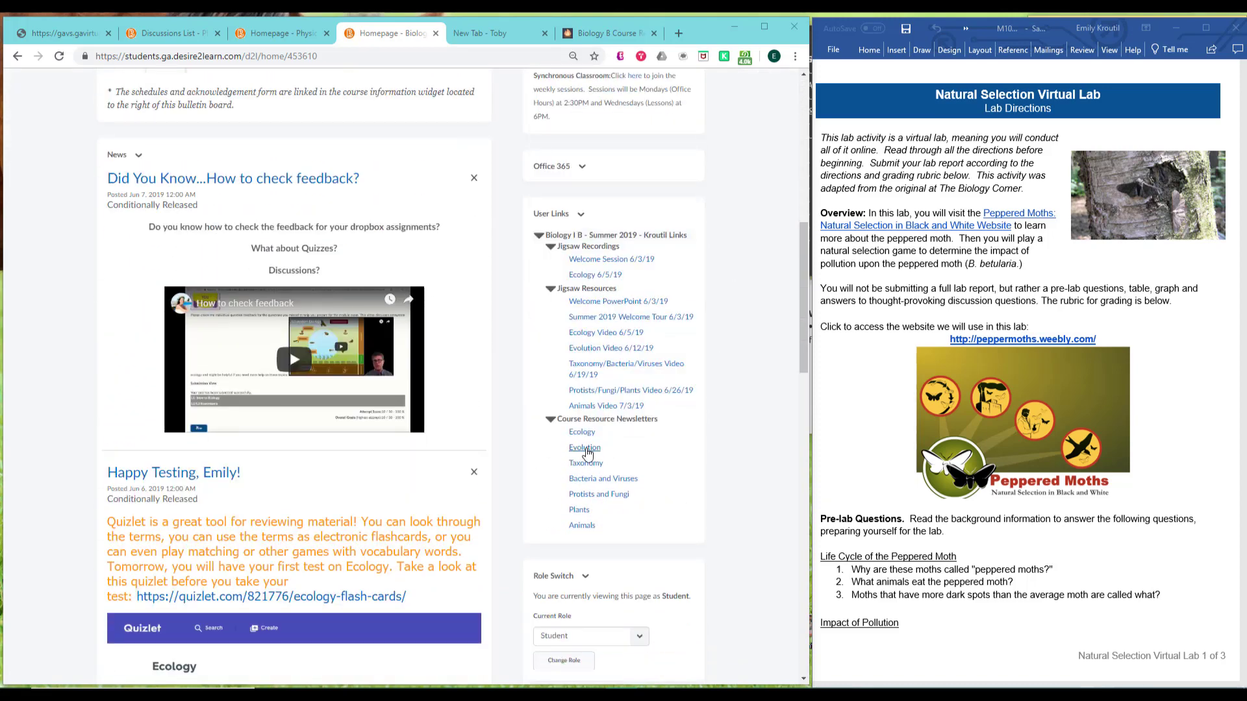
- Open the Evolution newsletter and download the Natural Selection Virtual Lab handout
click(585, 449)
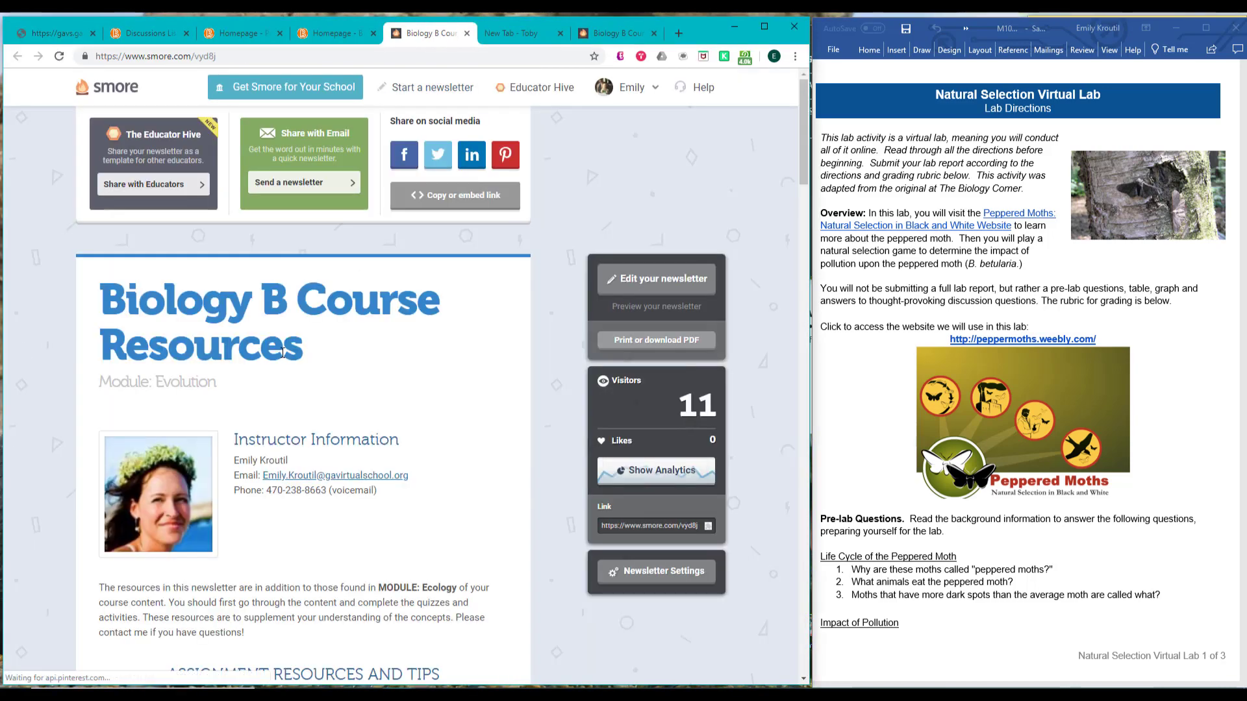
scroll(401, 318, down, 7)
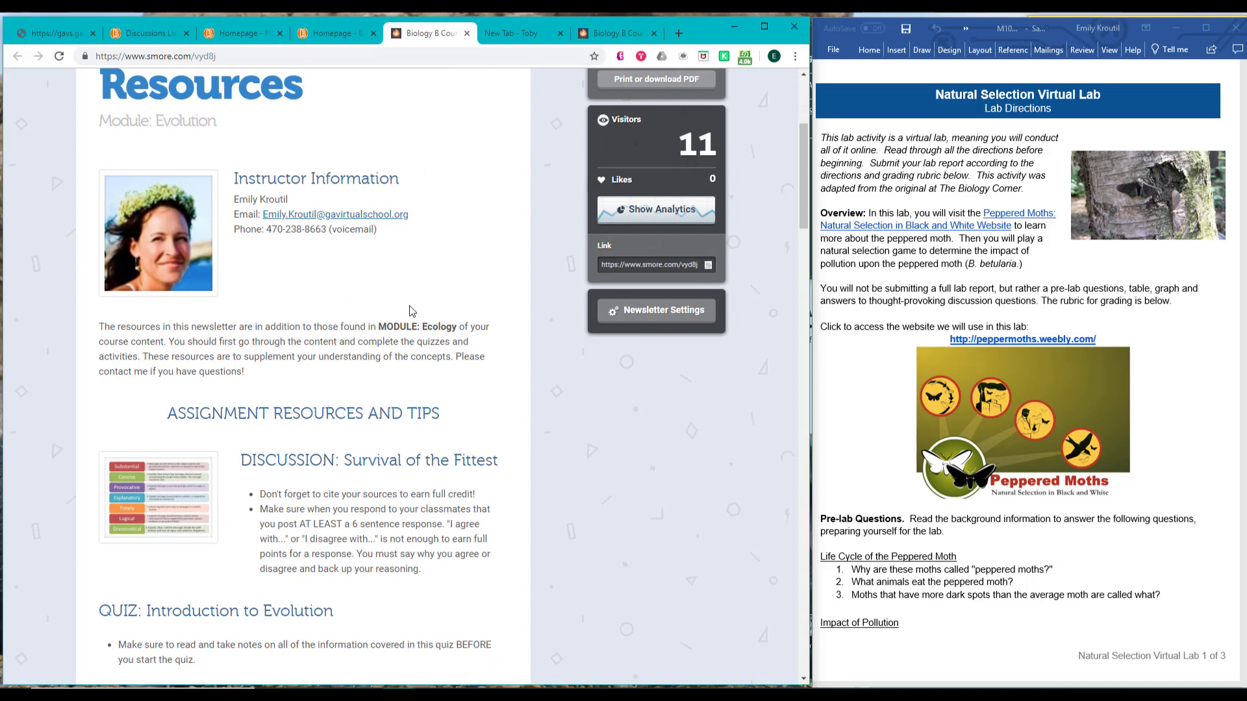
scroll(406, 319, down, 5)
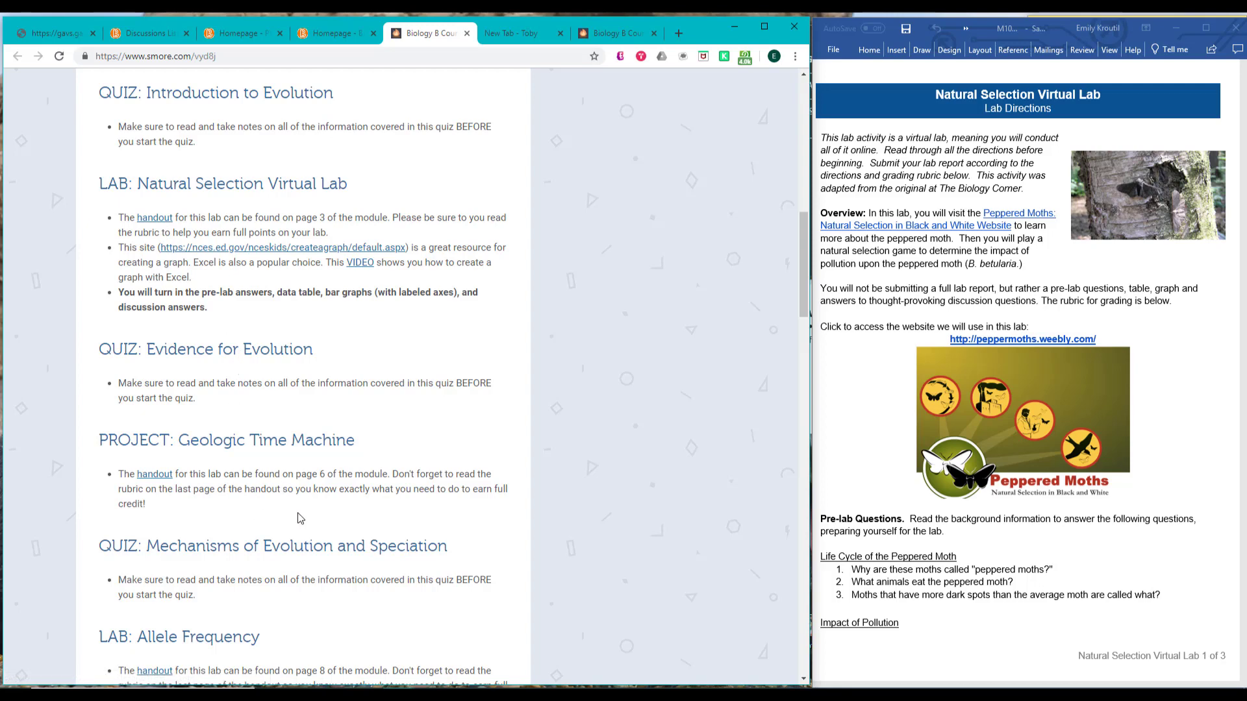
scroll(302, 523, down, 3)
scroll(306, 504, up, 5)
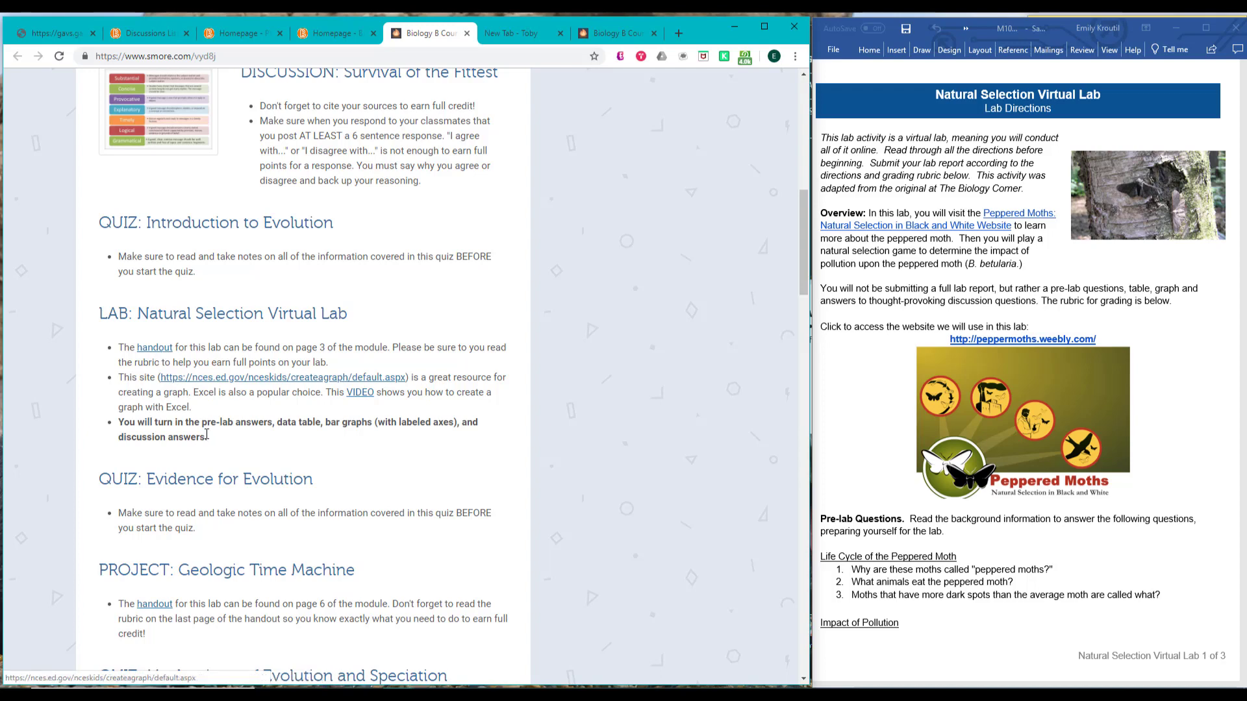
click(161, 350)
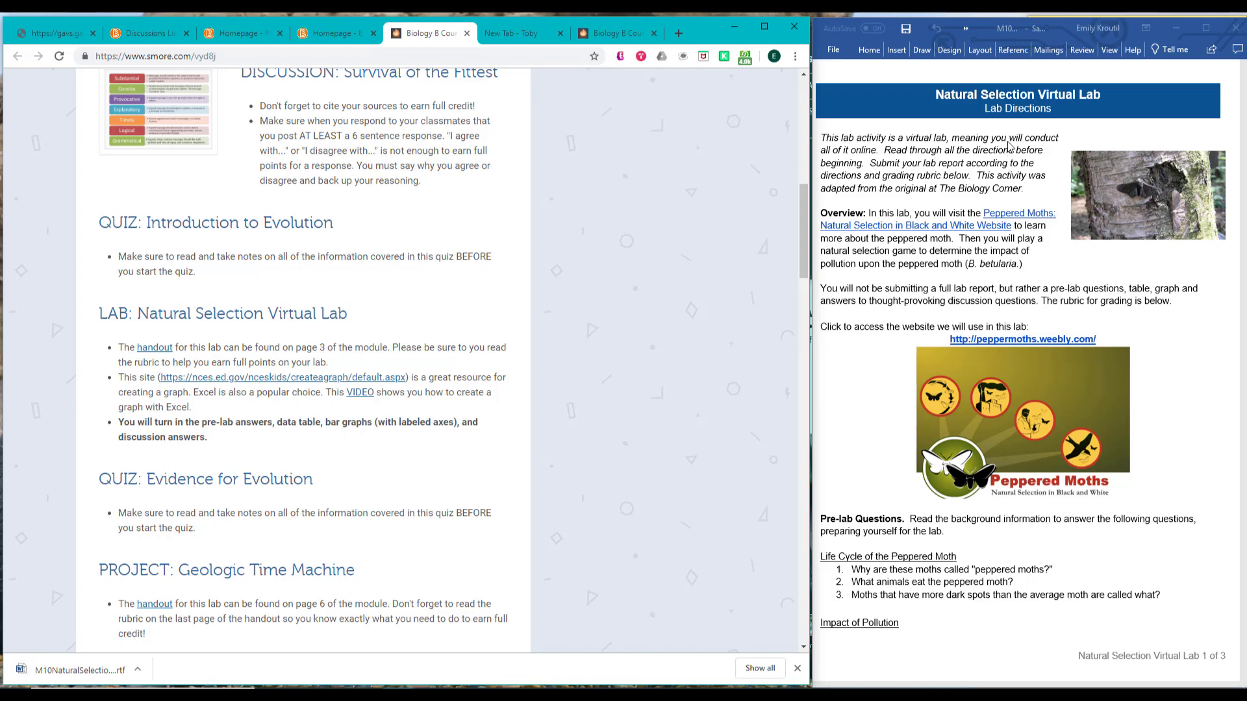
- Select the newsletter's list of items to turn in, then the handout's Peppered Moths link
scroll(231, 341, down, 2)
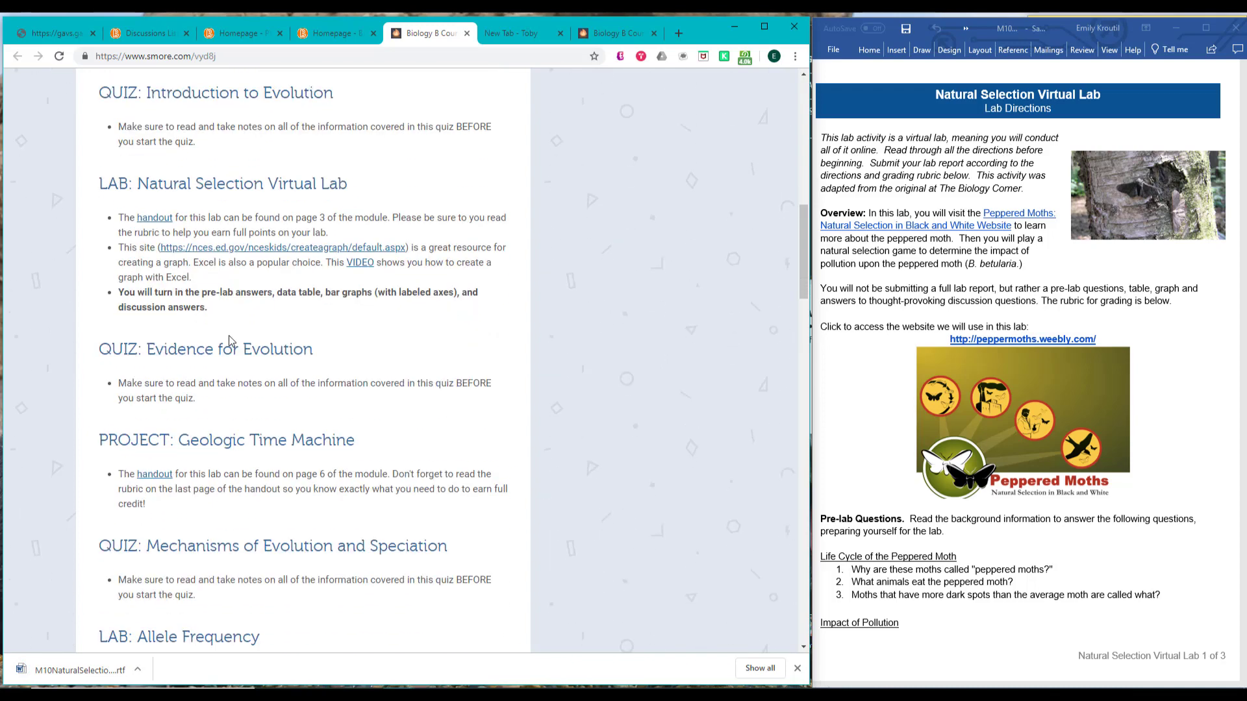
double_click(203, 293)
drag(204, 293, 260, 305)
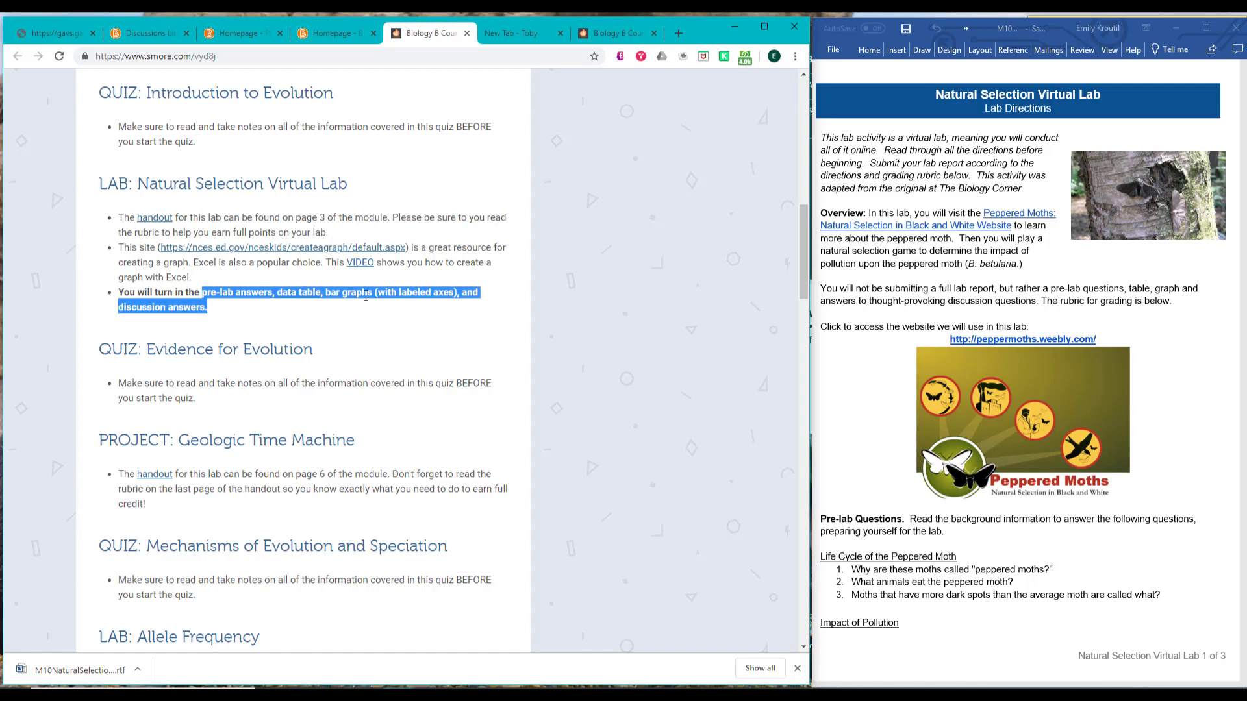
click(872, 287)
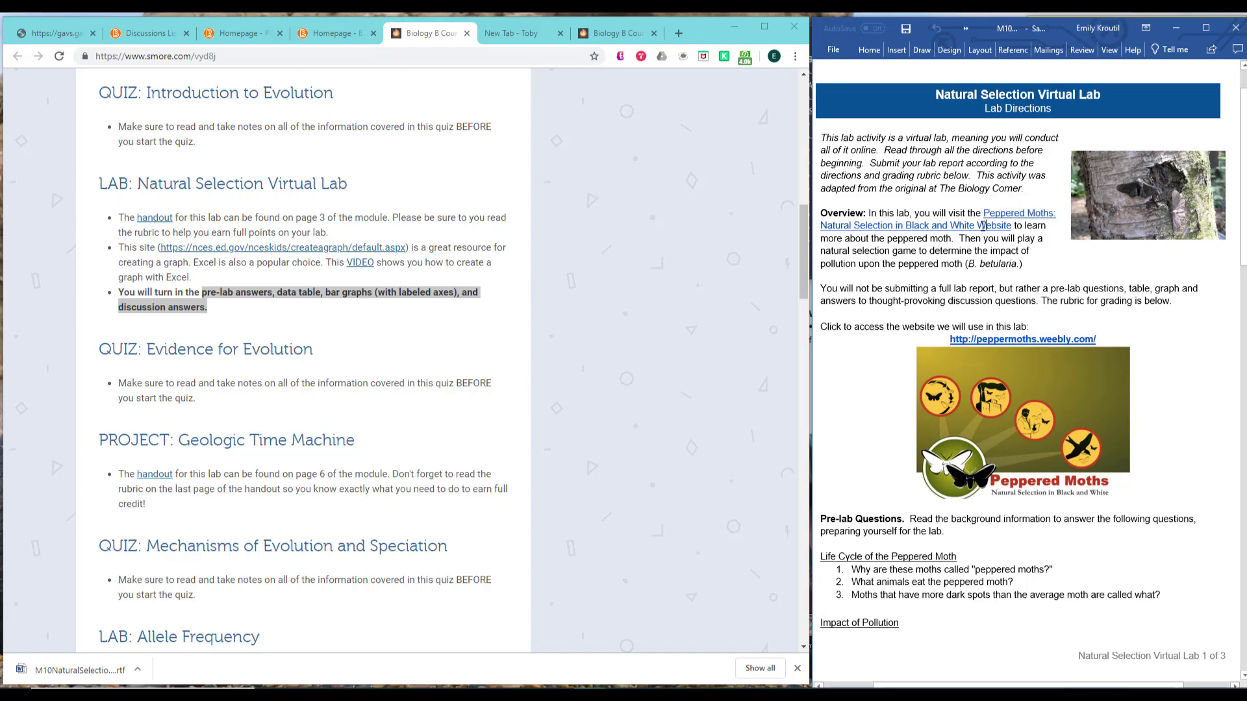
drag(1011, 227, 985, 219)
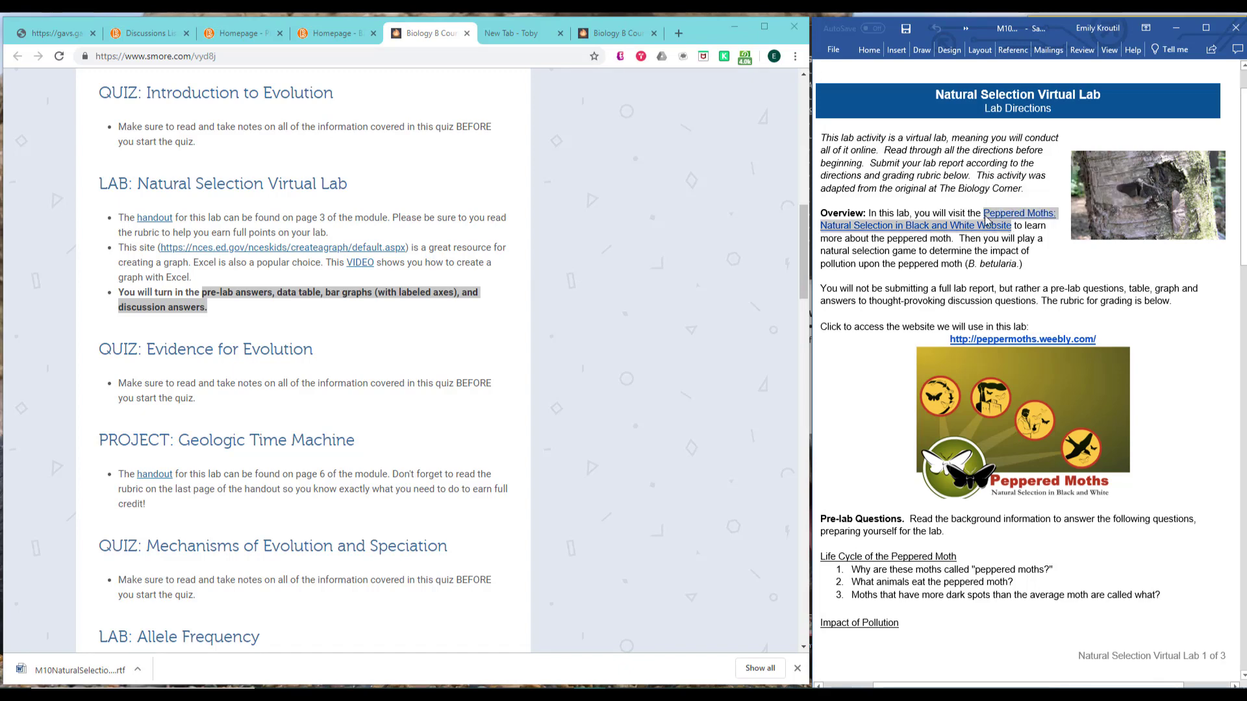
- Open the copied peppermoths.weebly.com link in a new tab and allow Flash for the animation
right_click(986, 220)
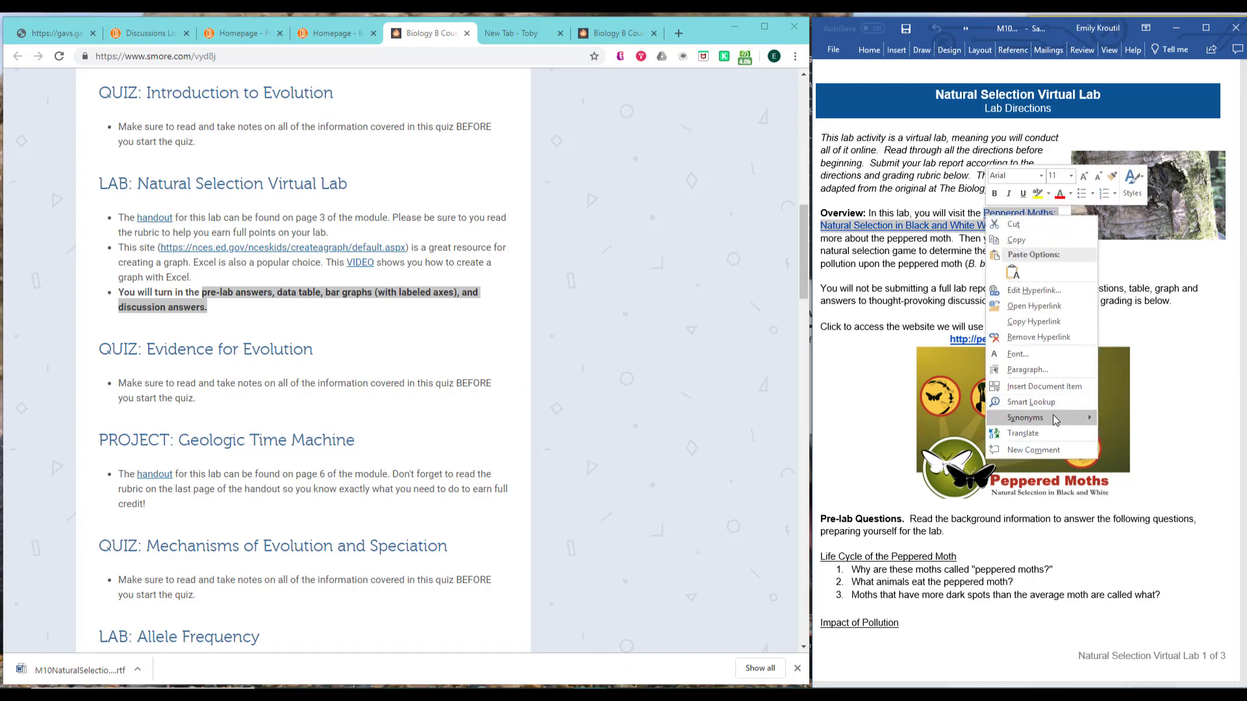
click(1034, 322)
click(678, 33)
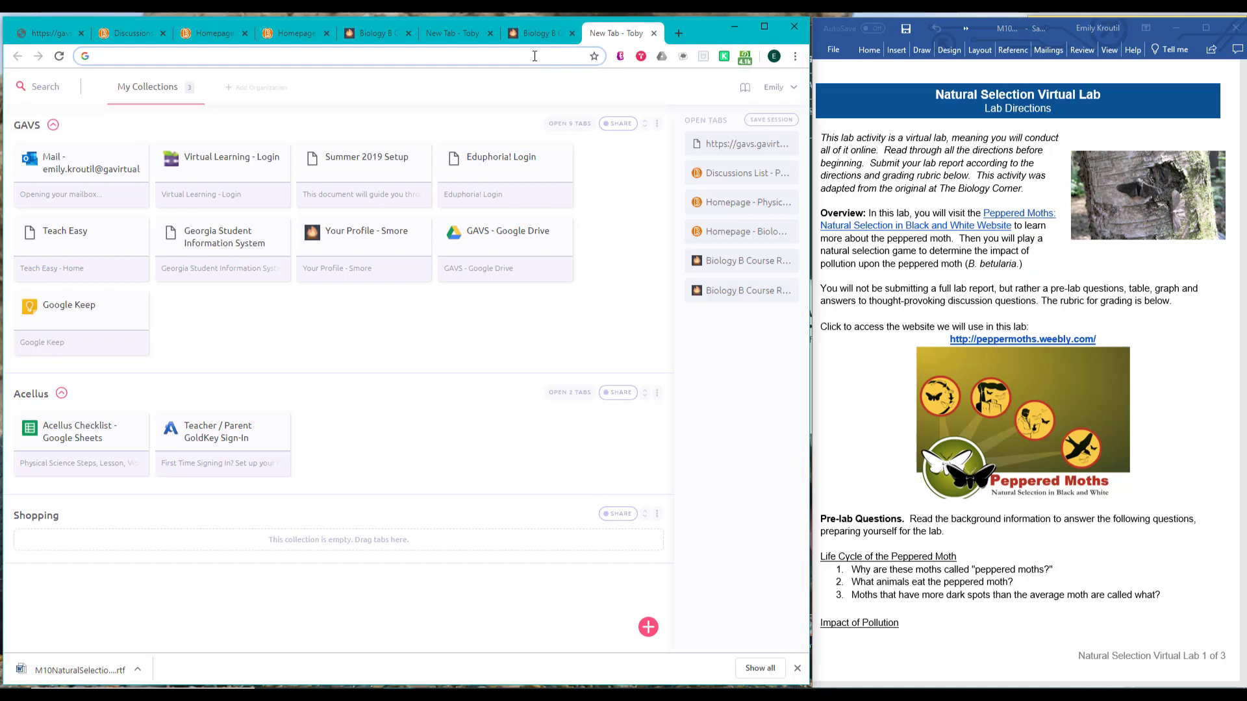
text(http://peppermoths.weebly.com/)
key(Return)
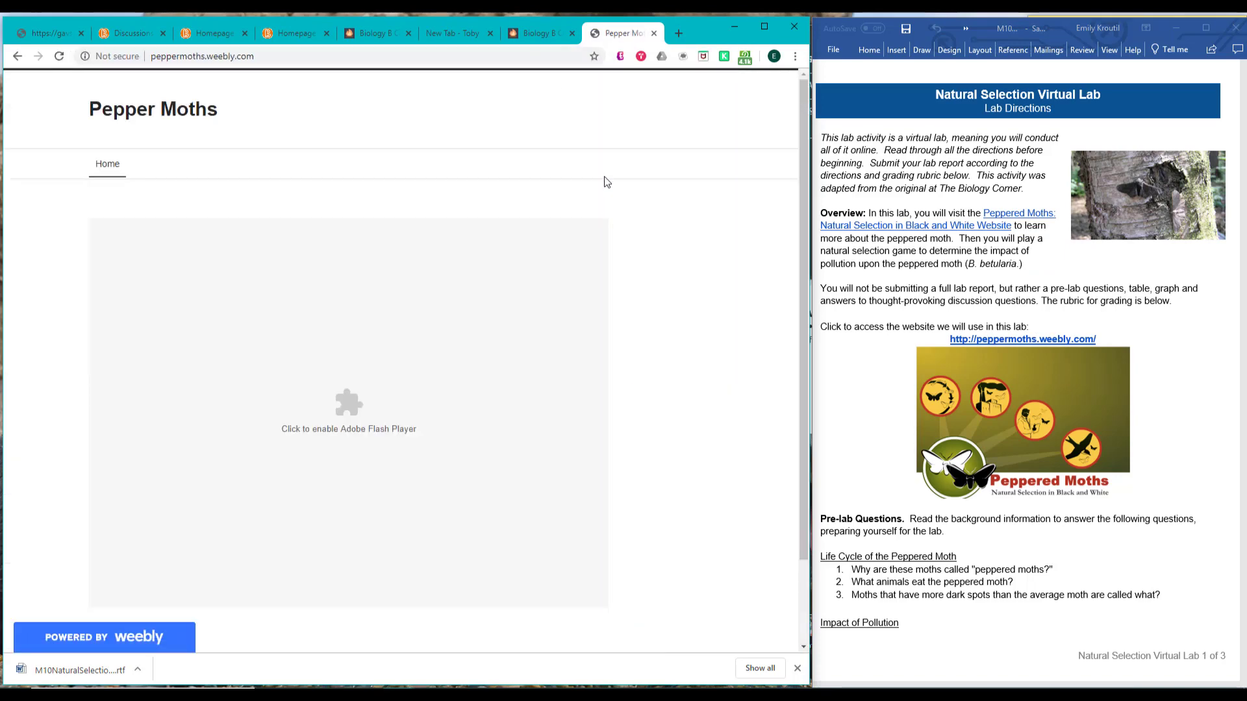
click(340, 406)
click(203, 130)
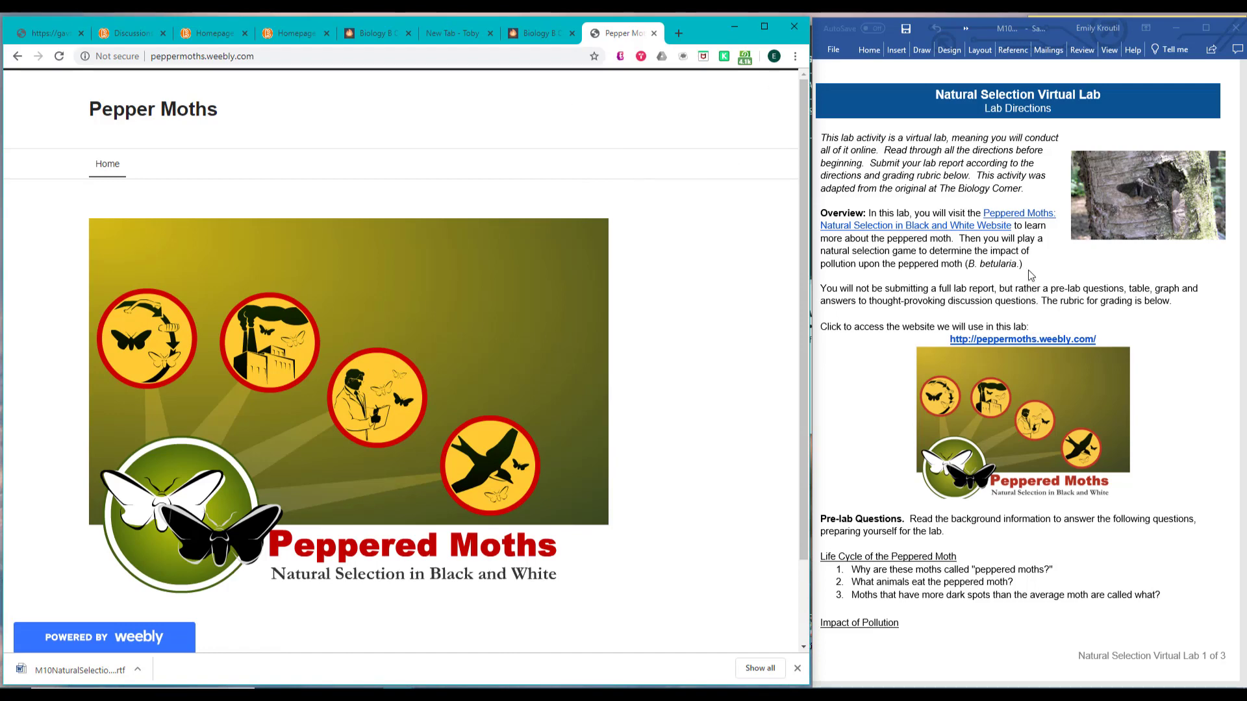
- Highlight the 'pre-lab questions, table, graph and answers to discussion questions' phrase in yellow
scroll(1030, 275, down, 2)
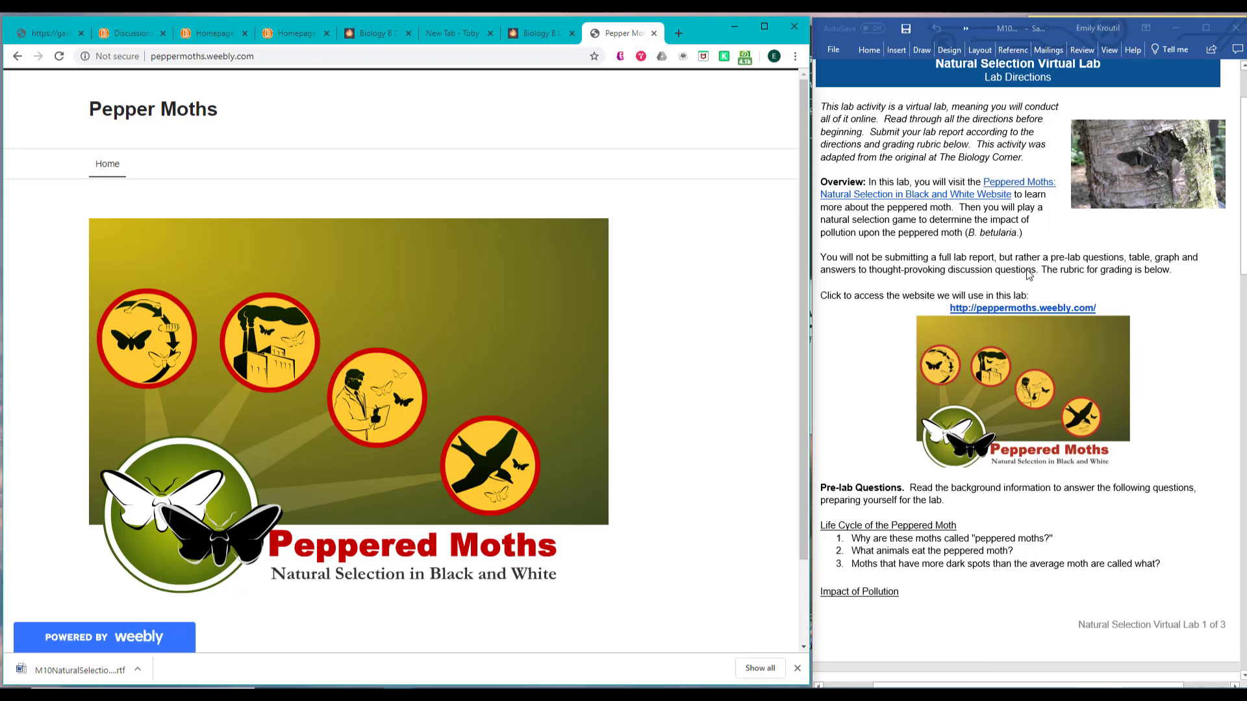
click(1052, 231)
click(1057, 226)
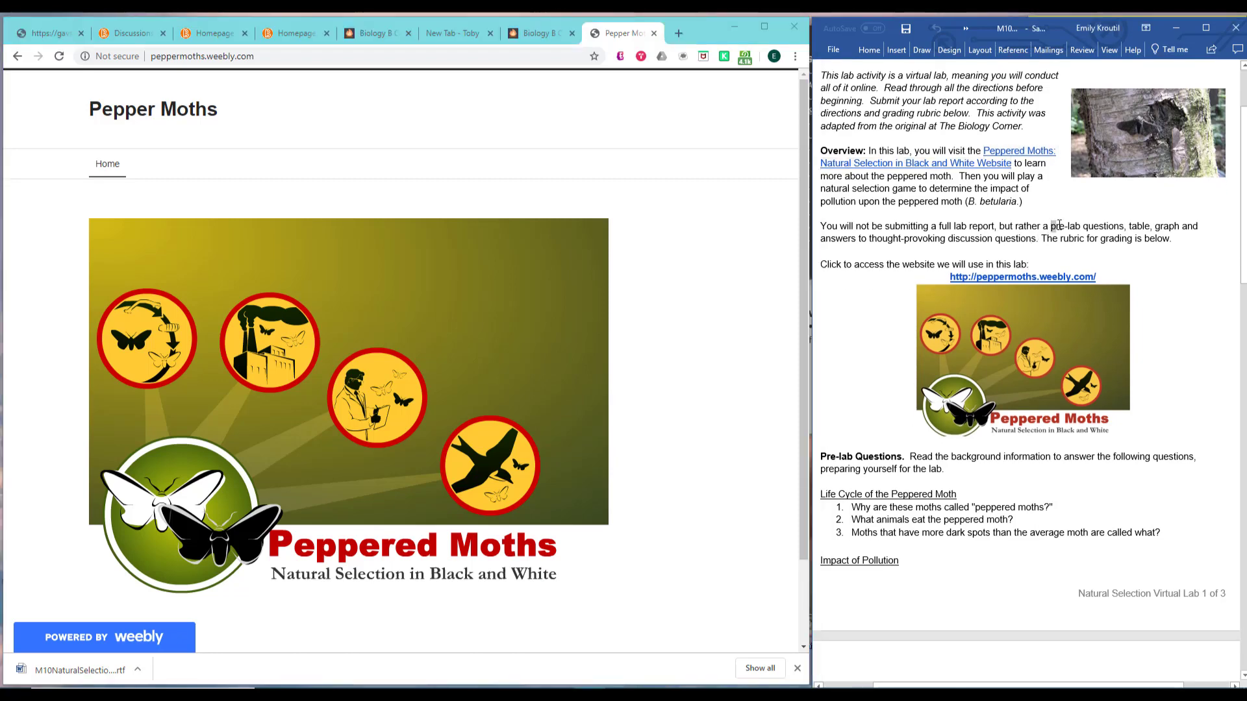
drag(1083, 231, 1055, 242)
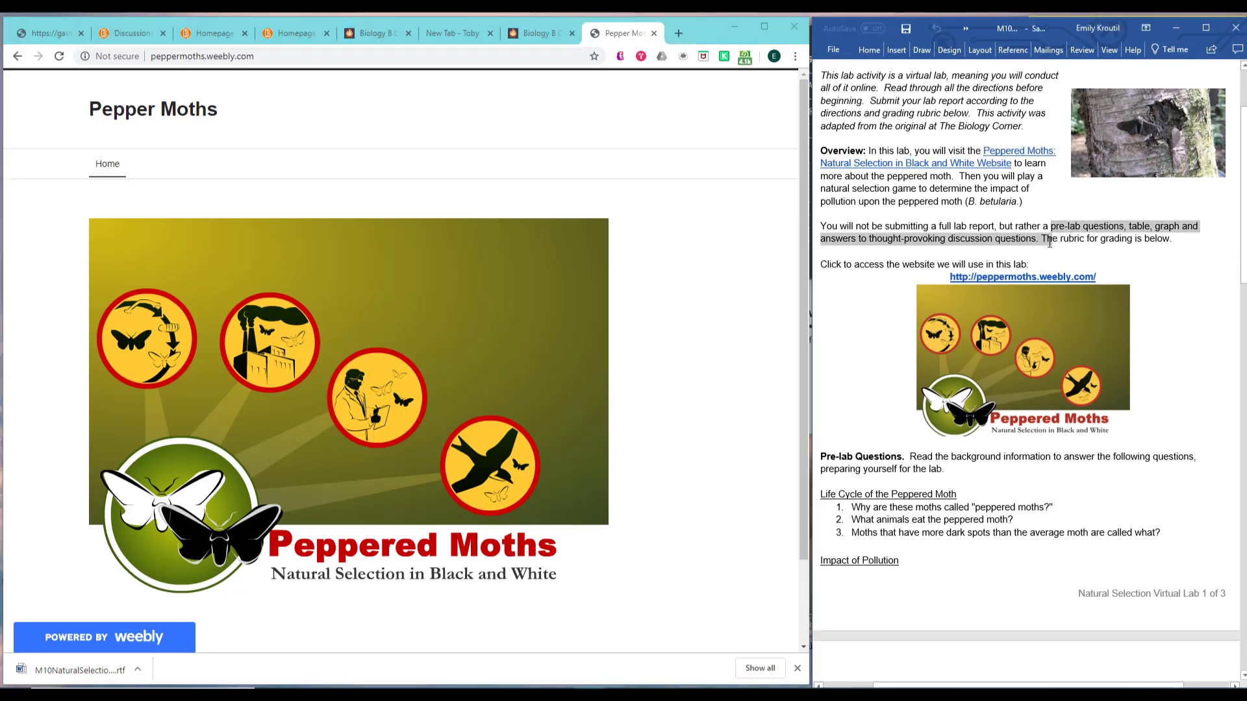
click(869, 50)
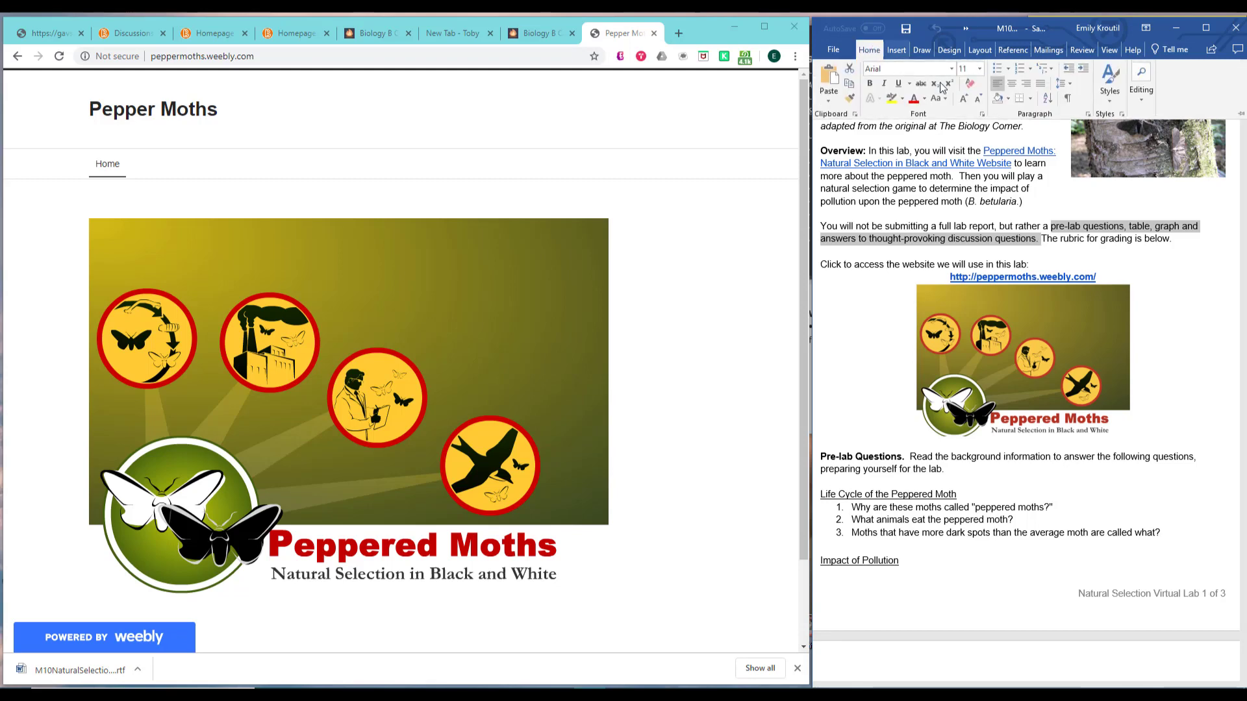
click(891, 98)
click(1136, 242)
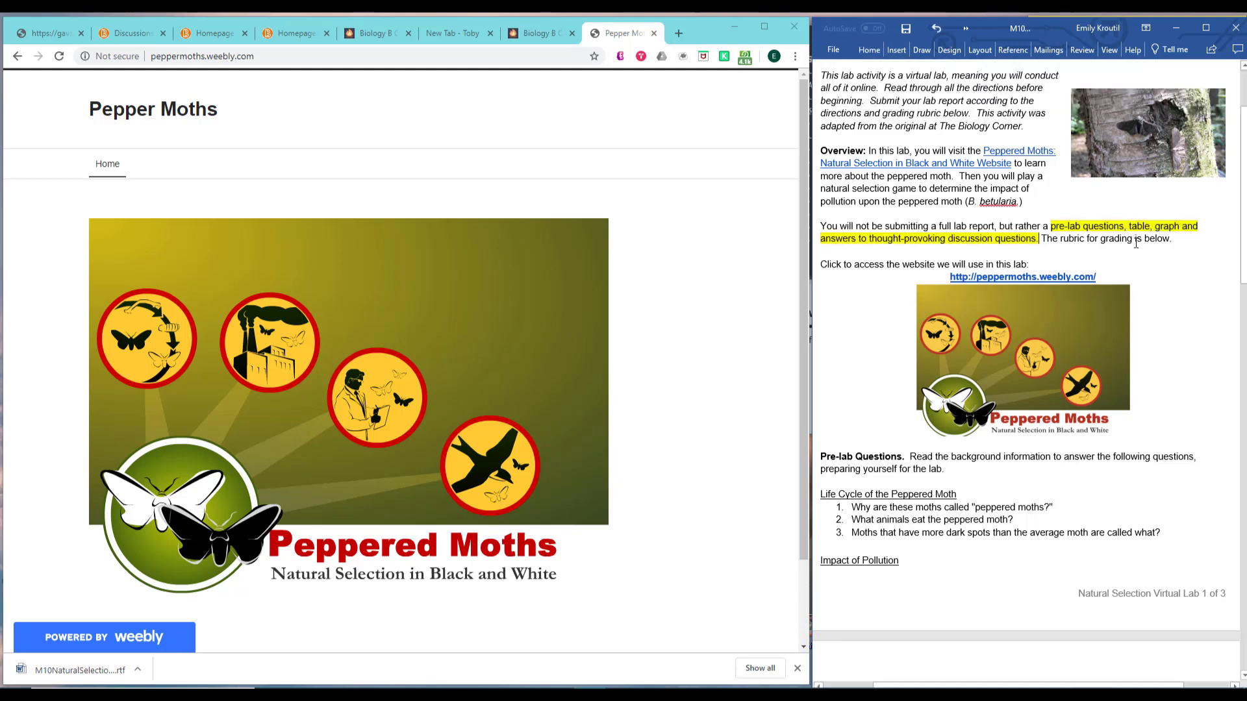
scroll(1136, 243, down, 5)
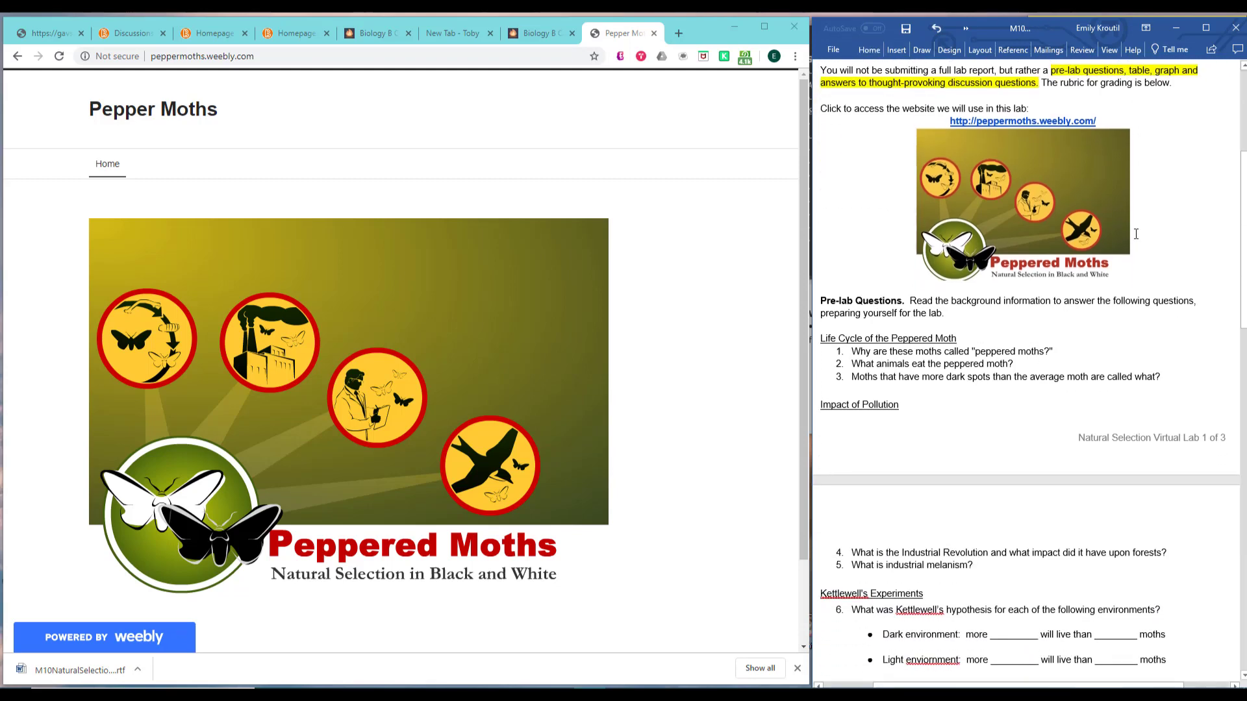
scroll(1136, 233, down, 2)
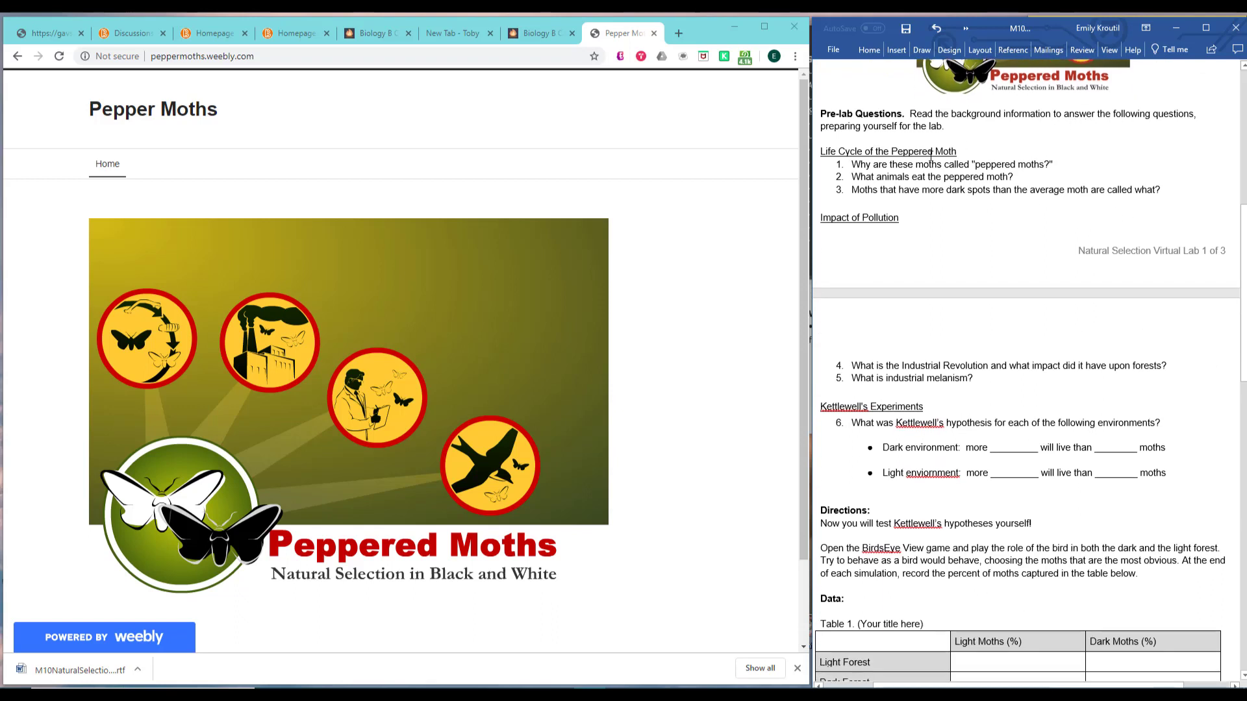
scroll(618, 241, down, 2)
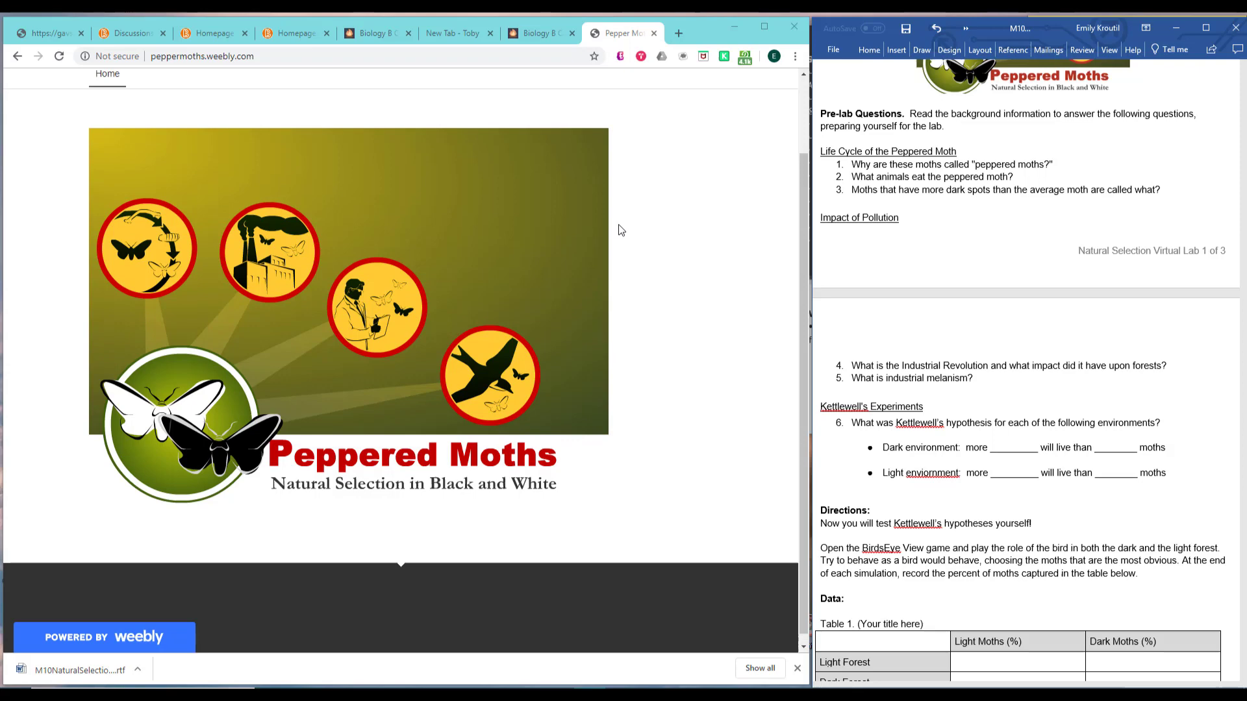
scroll(621, 228, up, 2)
- Advance the pollution story three slides and add a blank line under pre-lab question 1
click(304, 317)
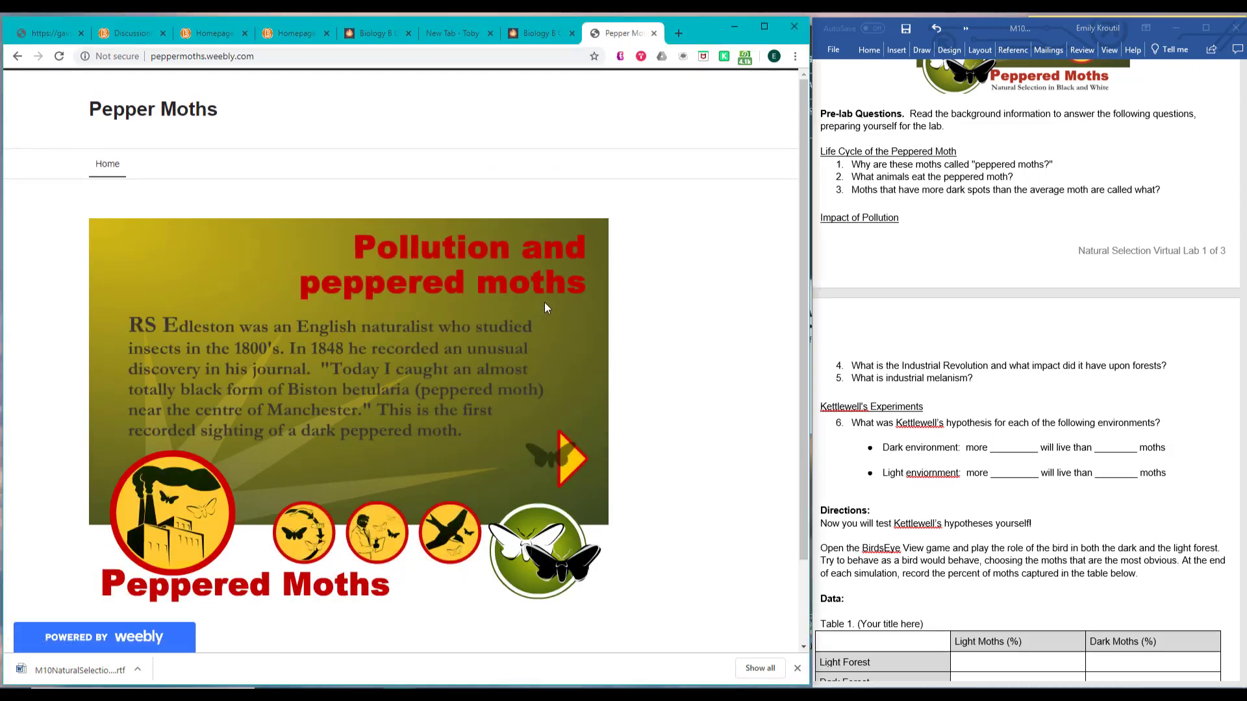
click(575, 459)
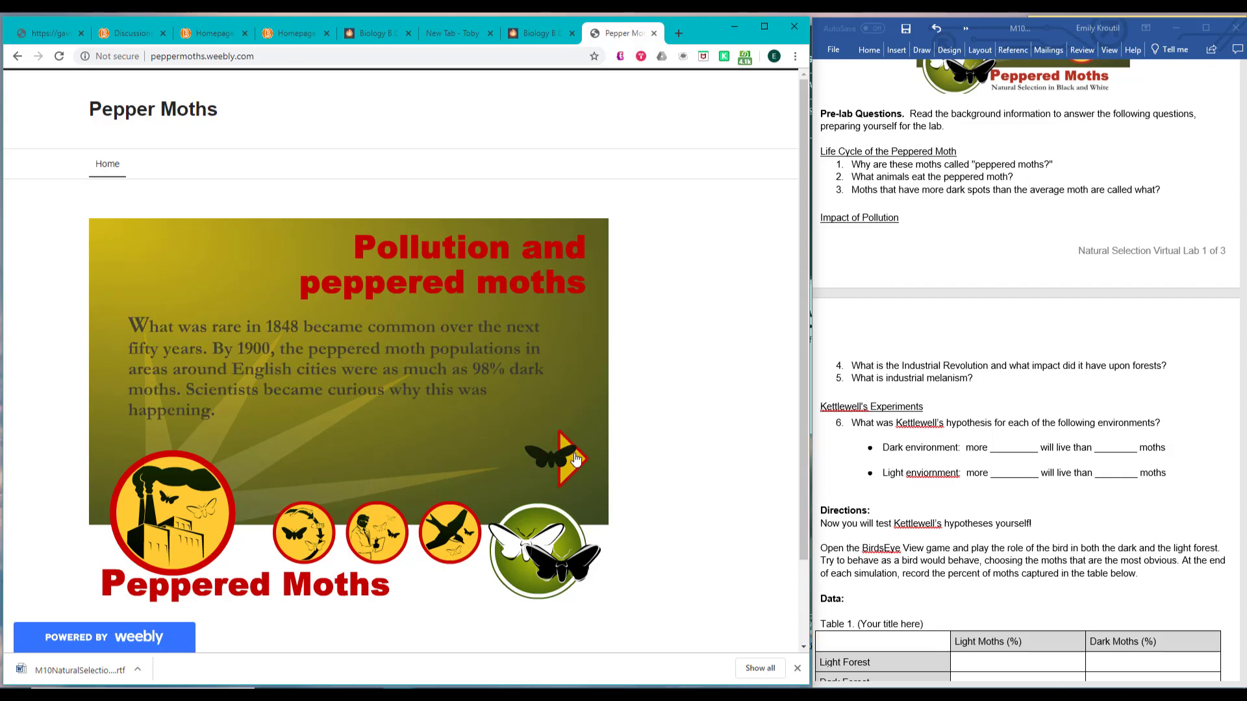
click(575, 459)
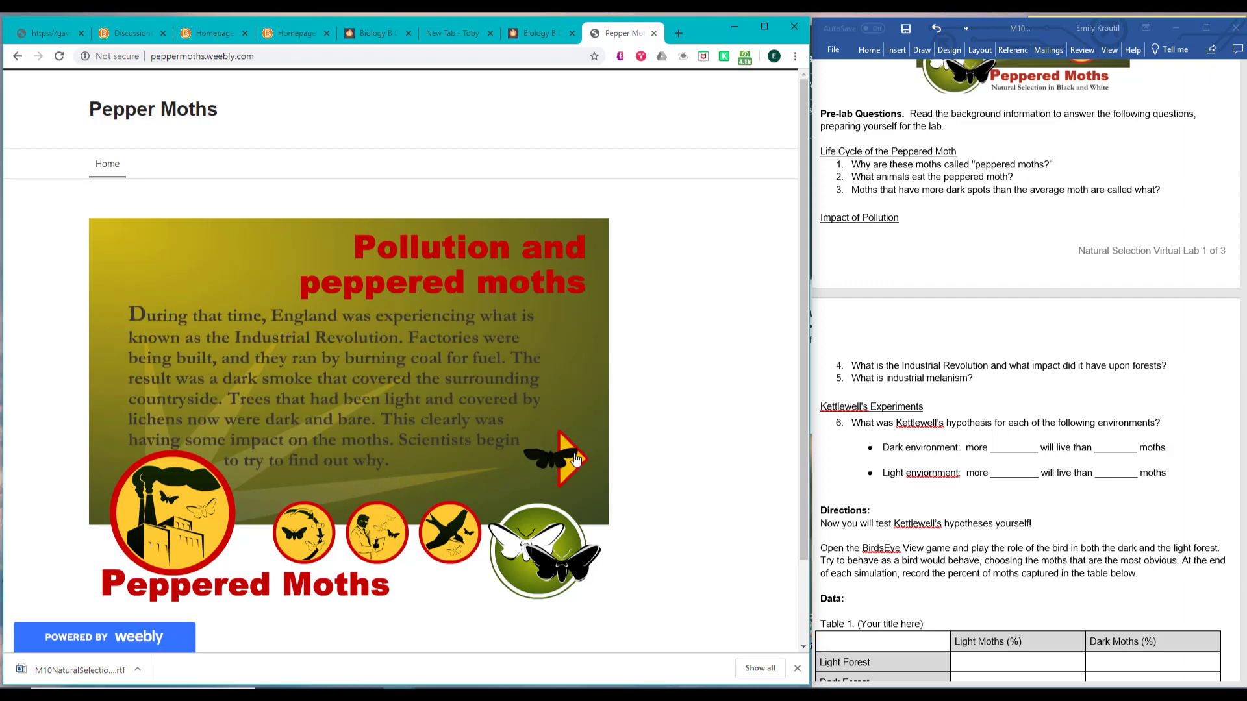
click(575, 459)
click(1060, 167)
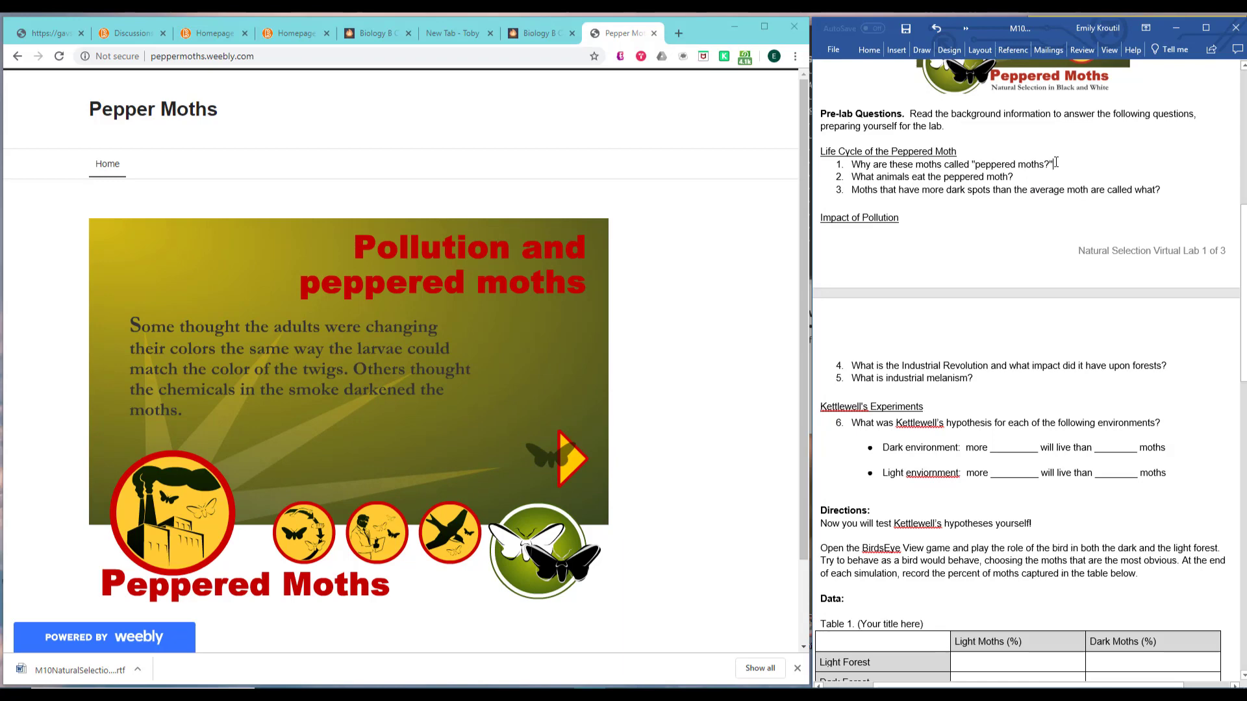
key(Return)
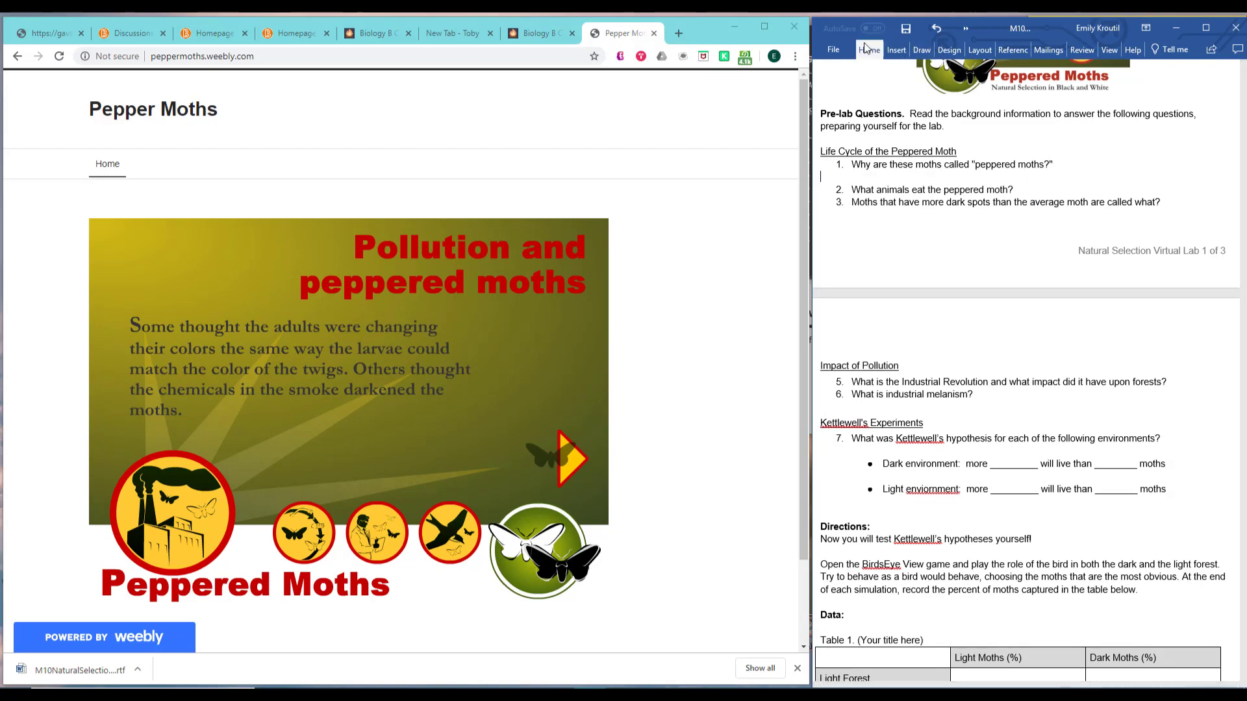
- Type a red 'ANSWER QUESTION HERE' line under question 1 and select it for copying
click(867, 48)
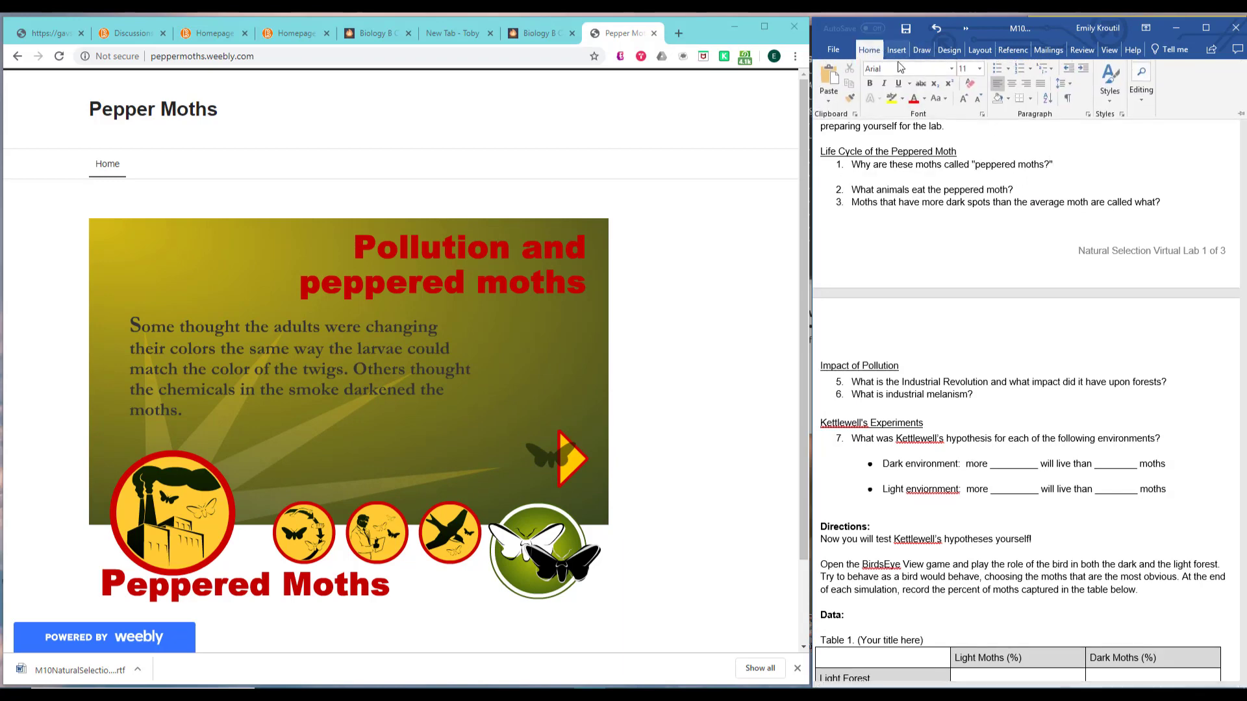
click(925, 101)
text(ANSW)
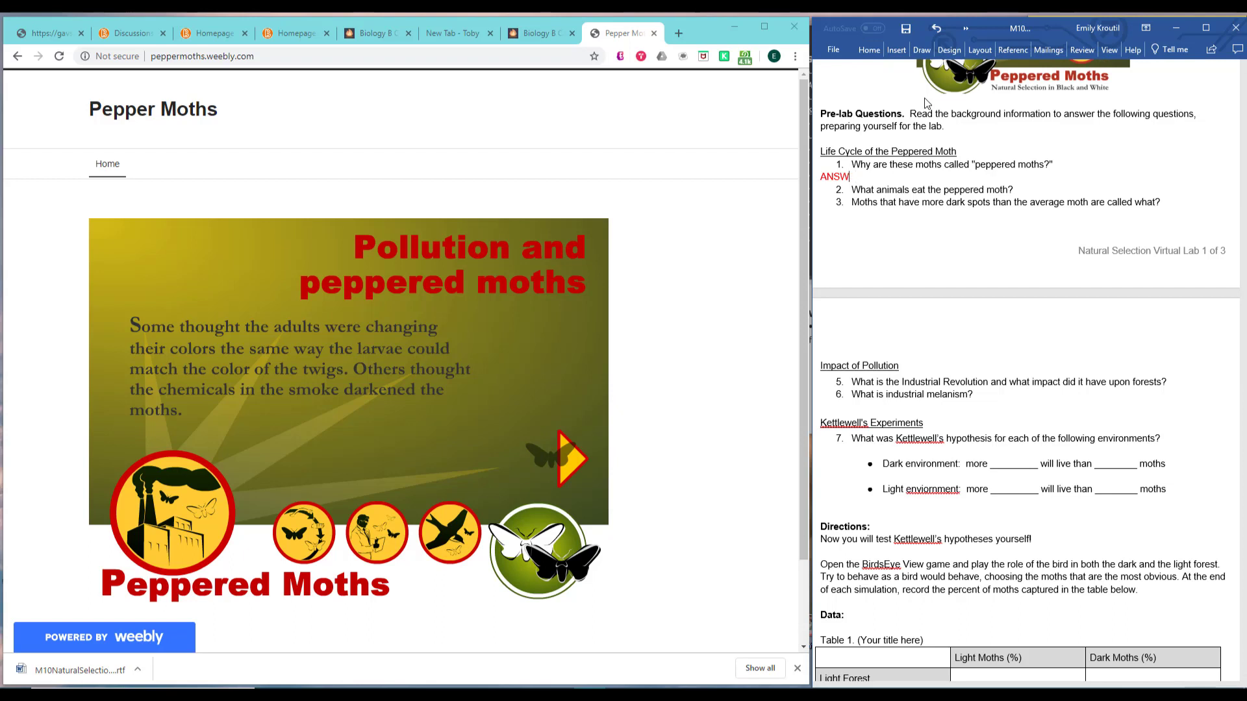
text(ER QUESTIONS HERE)
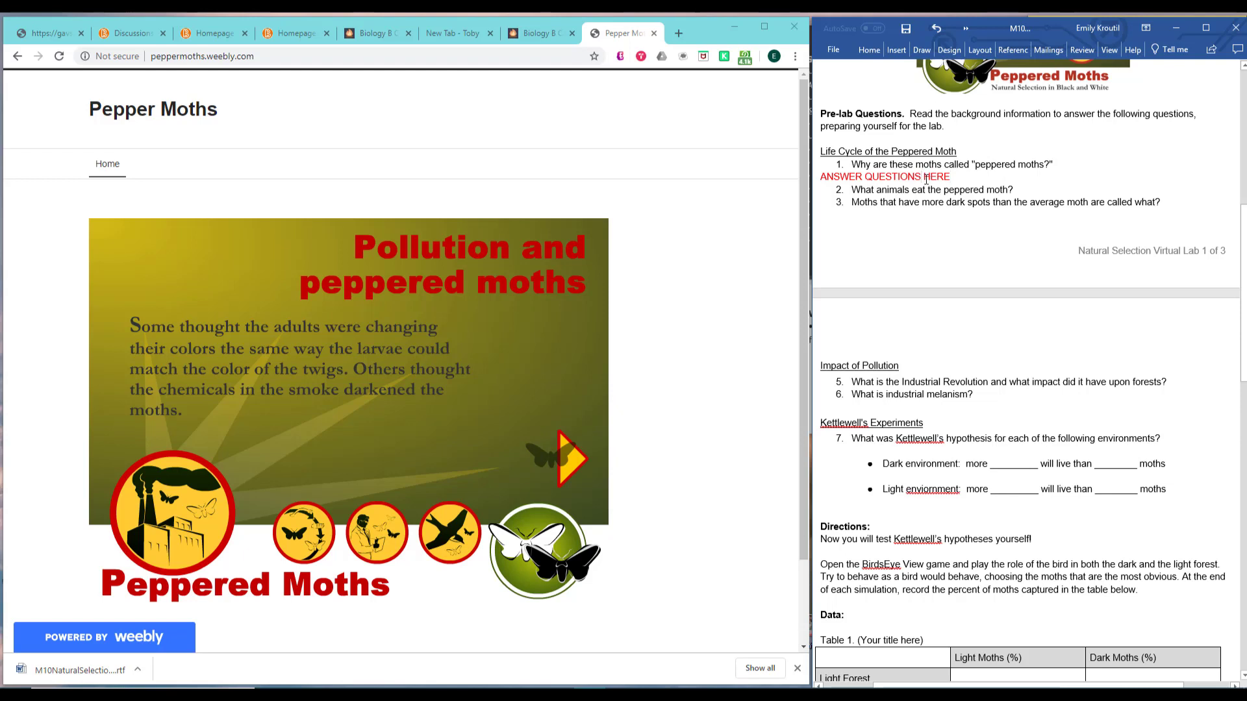
key(BackSpace)
drag(947, 178, 829, 172)
key(ctrl+c)
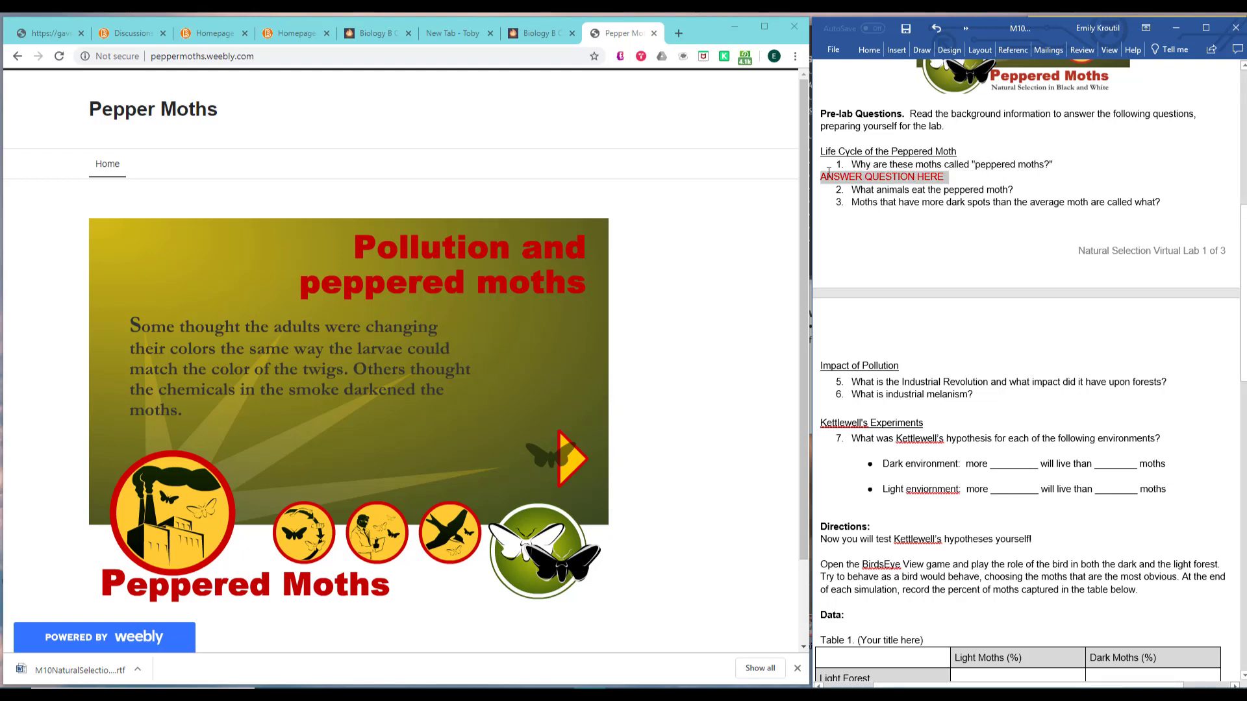
- Paste the red placeholder under questions 2, 3 and 4 without list numbering
click(1028, 191)
key(Return)
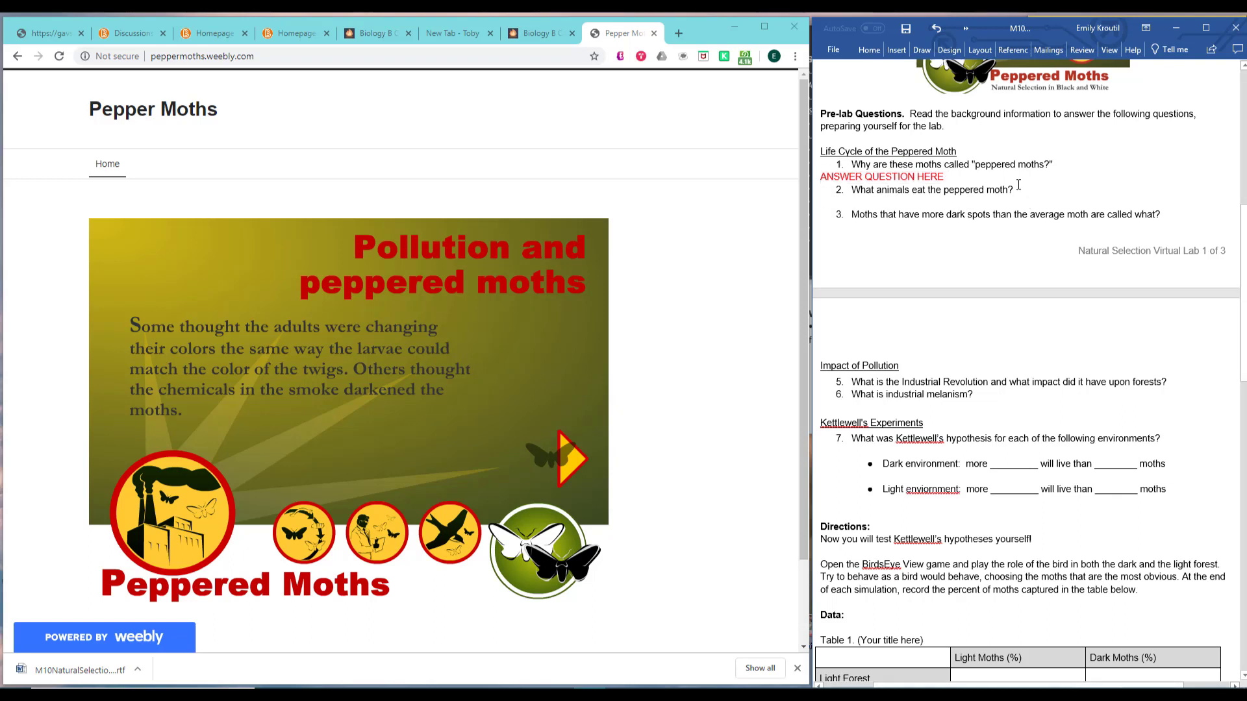
key(ctrl+v)
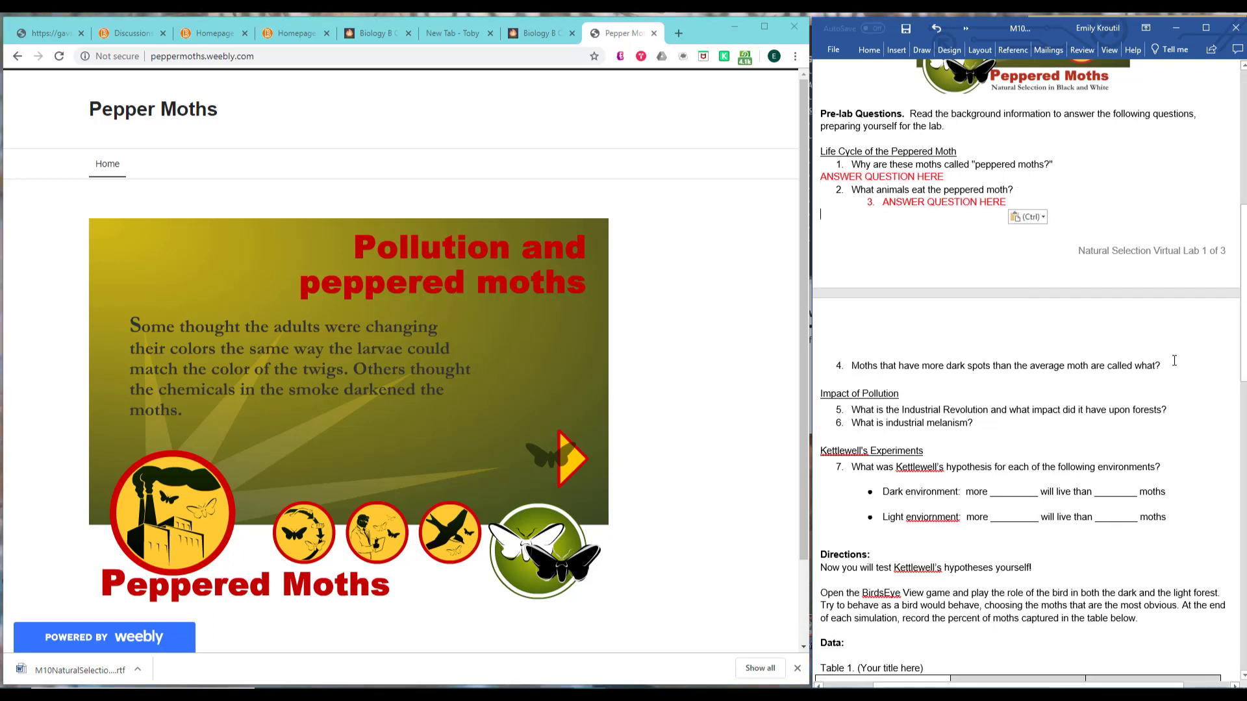
key(BackSpace)
key(BackSpace)
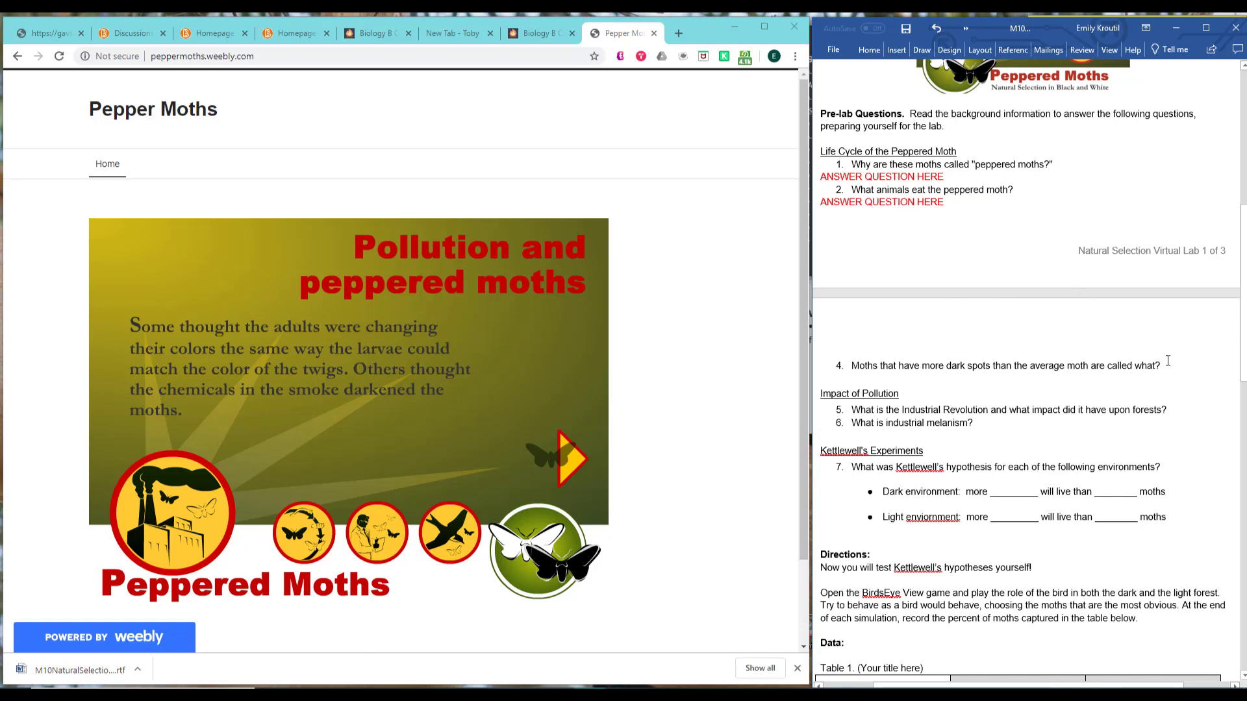
key(Return)
key(BackSpace)
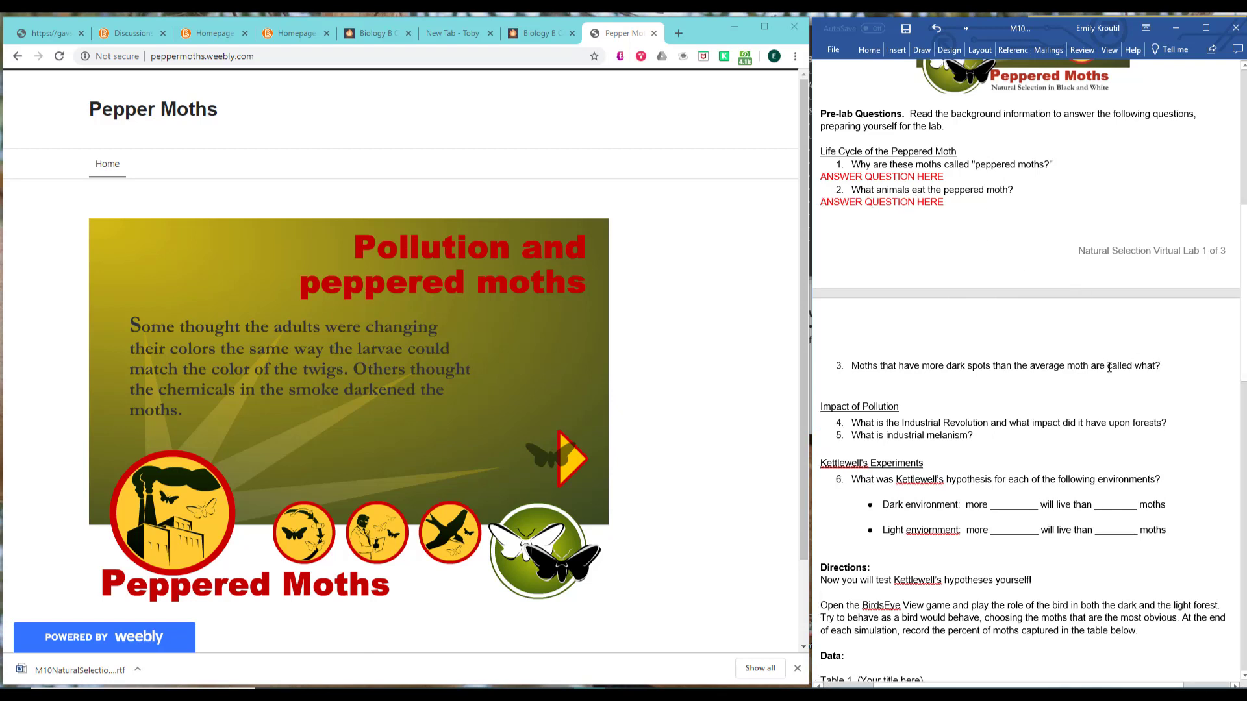
key(ctrl+v)
key(BackSpace)
key(BackSpace)
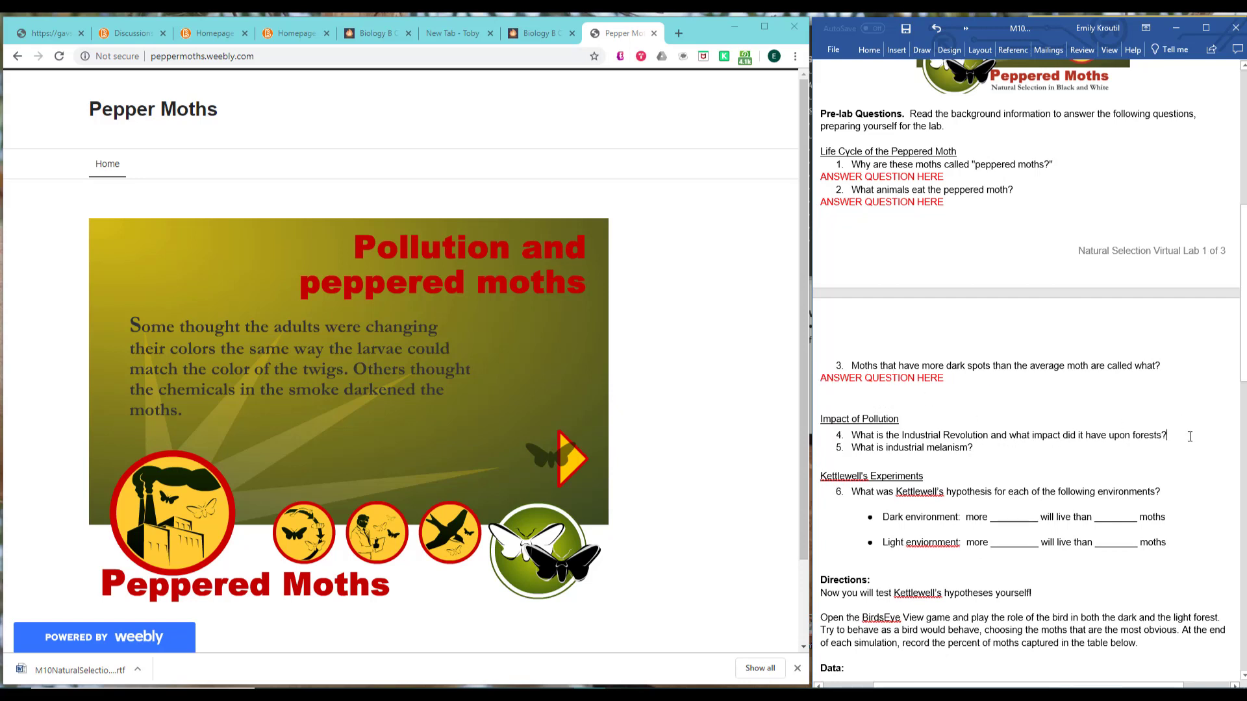
key(Return)
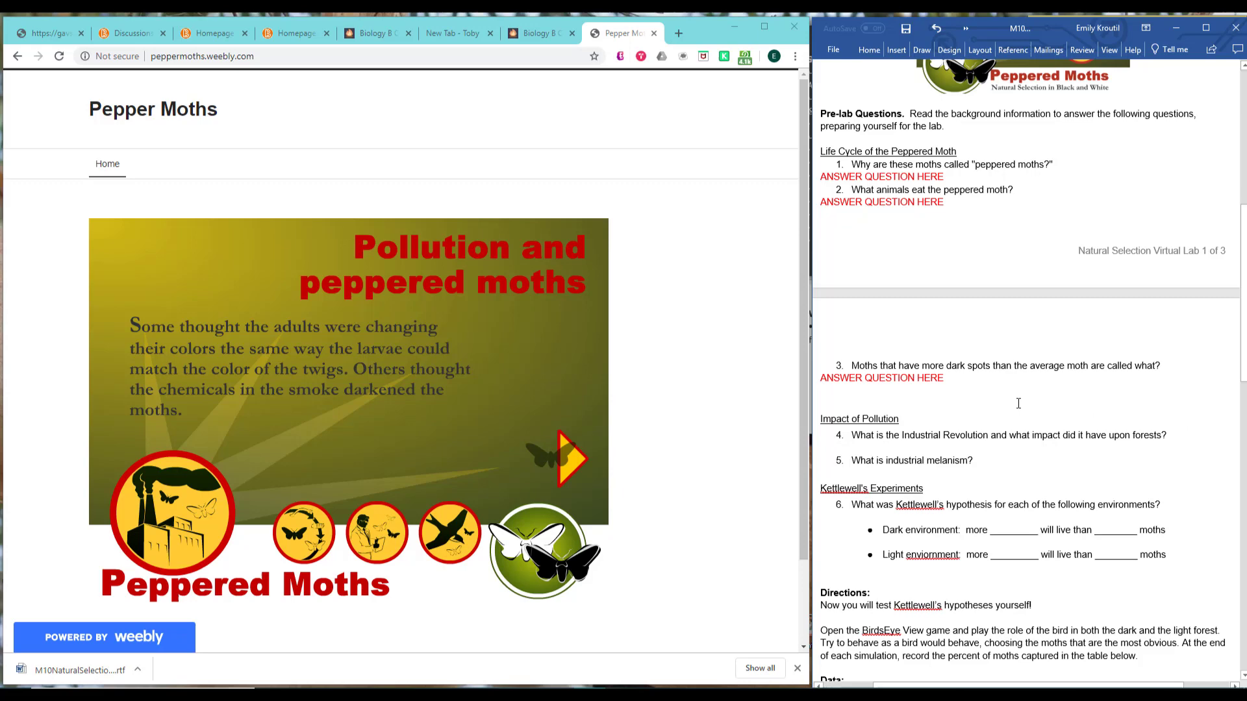
key(ctrl+v)
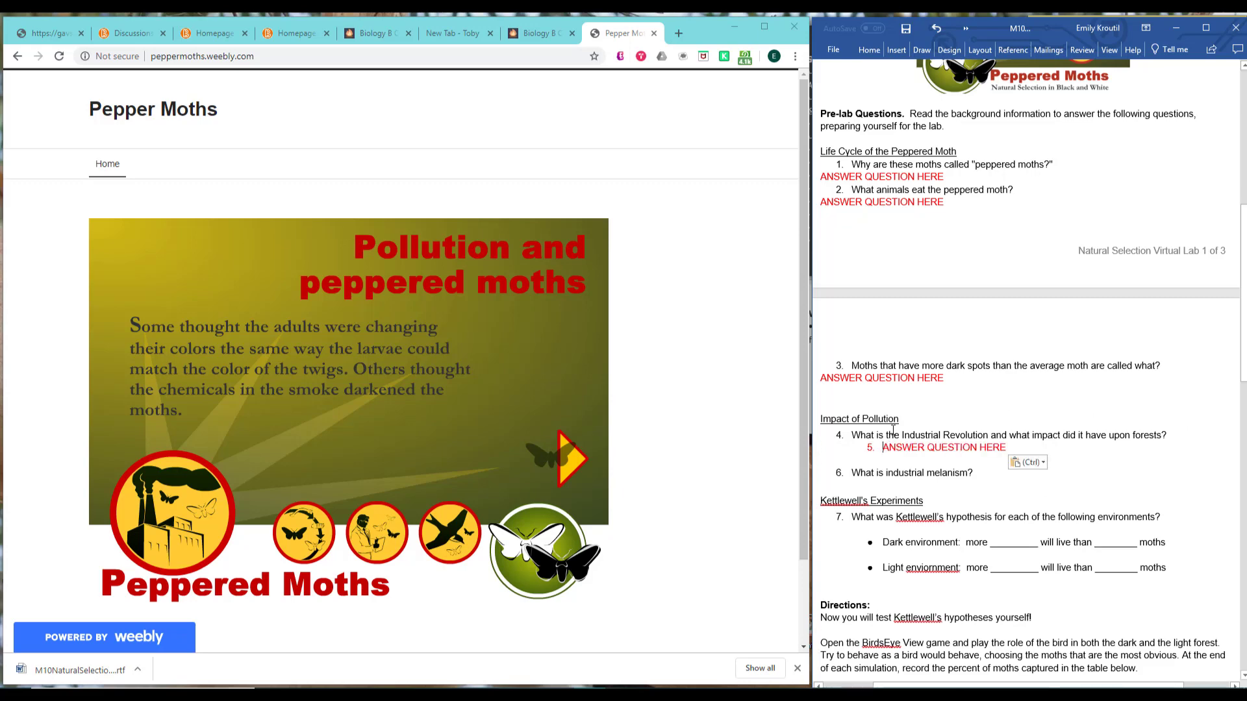
key(BackSpace)
key(BackSpace)
- Advance the moth slideshow once, then paste the placeholder unnumbered under question 5
click(575, 449)
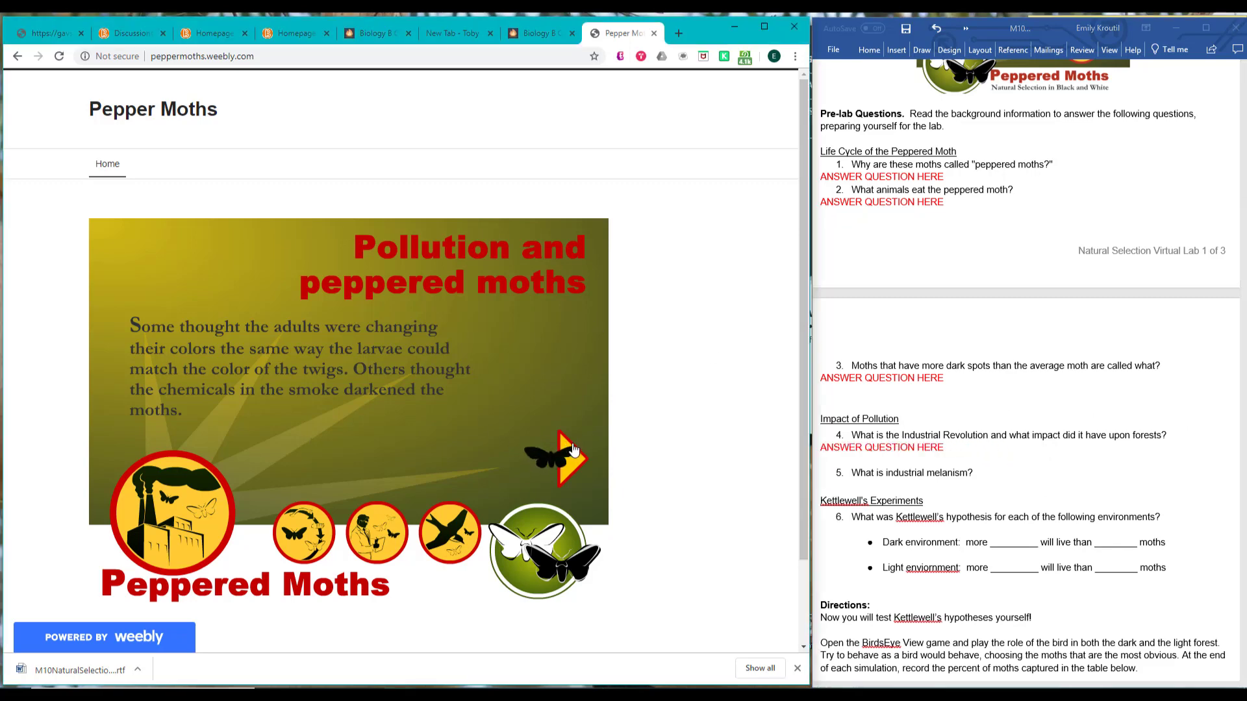
click(981, 472)
key(Return)
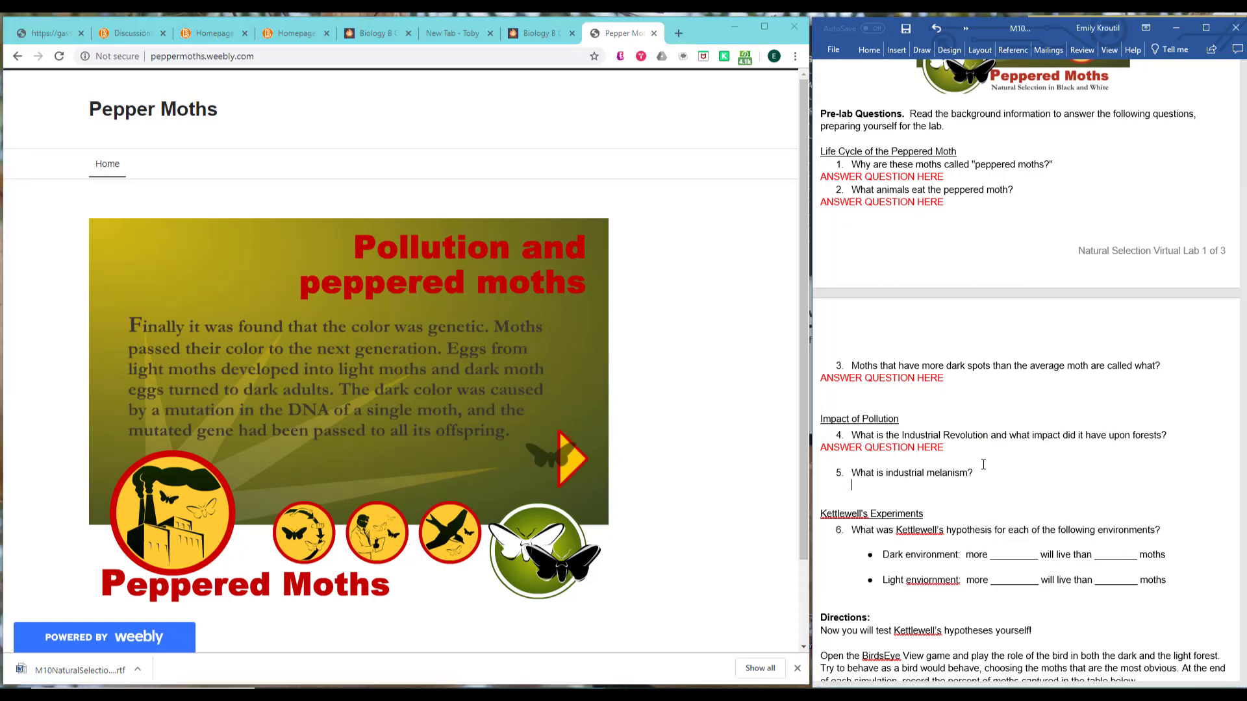
key(BackSpace)
key(ctrl+v)
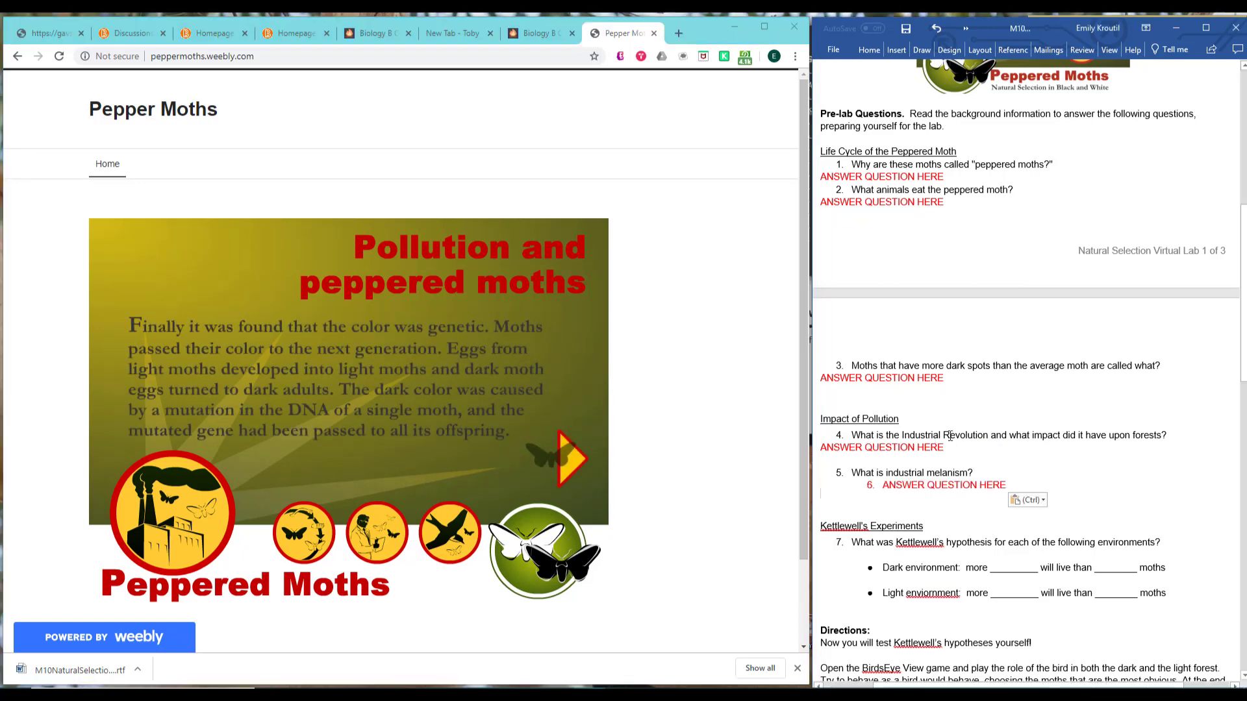
key(Up)
key(BackSpace)
key(BackSpace)
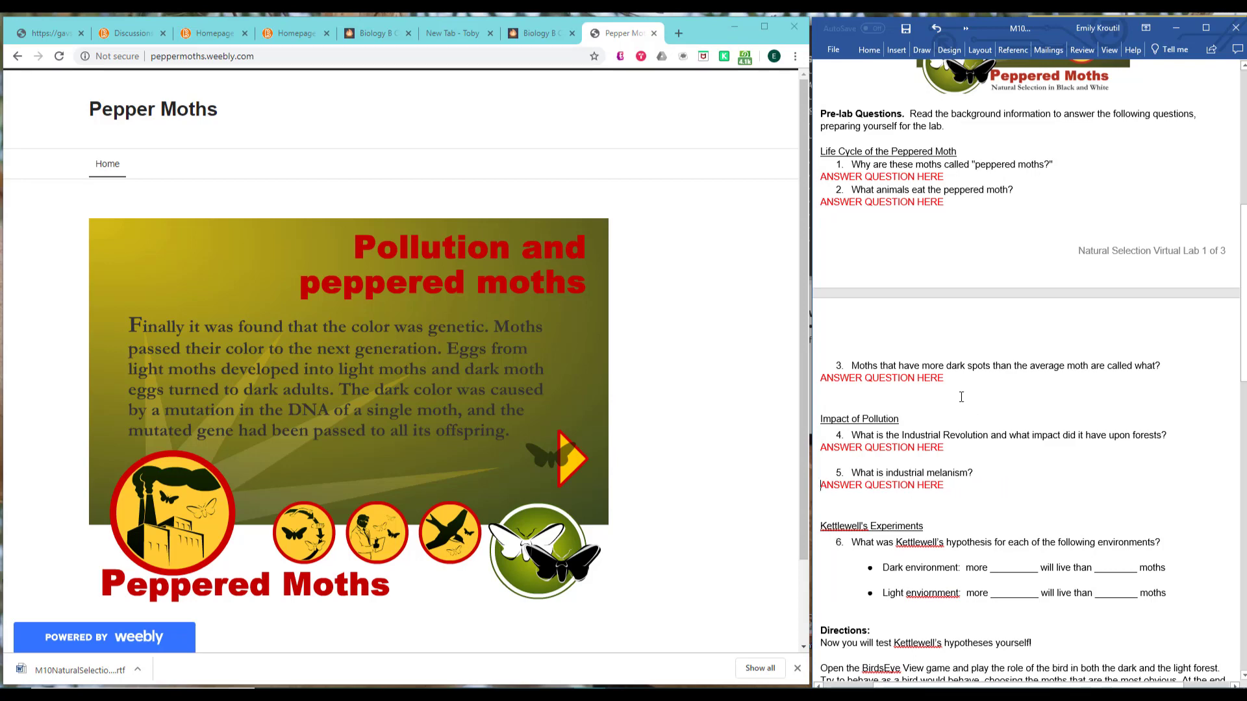
scroll(851, 412, down, 3)
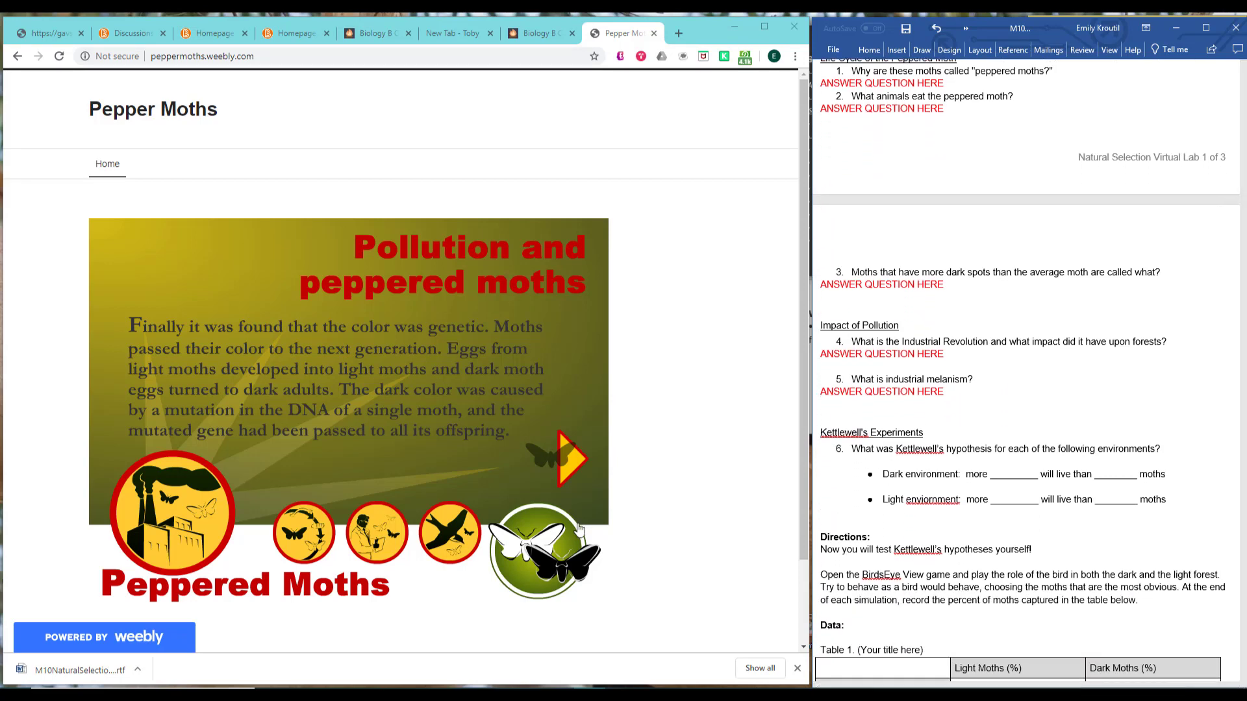
- Step through the Darwin, Tutt and industrial melanism slides into Kettlewell's Experiments predictions
click(573, 462)
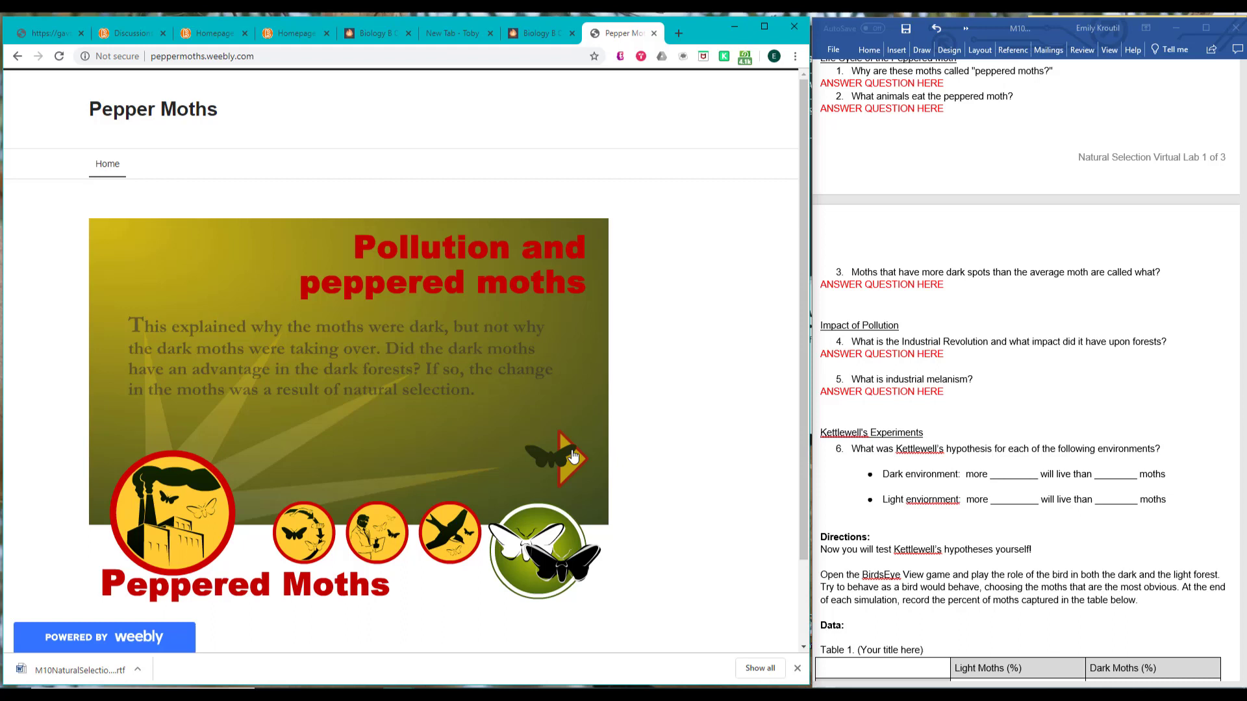
click(572, 456)
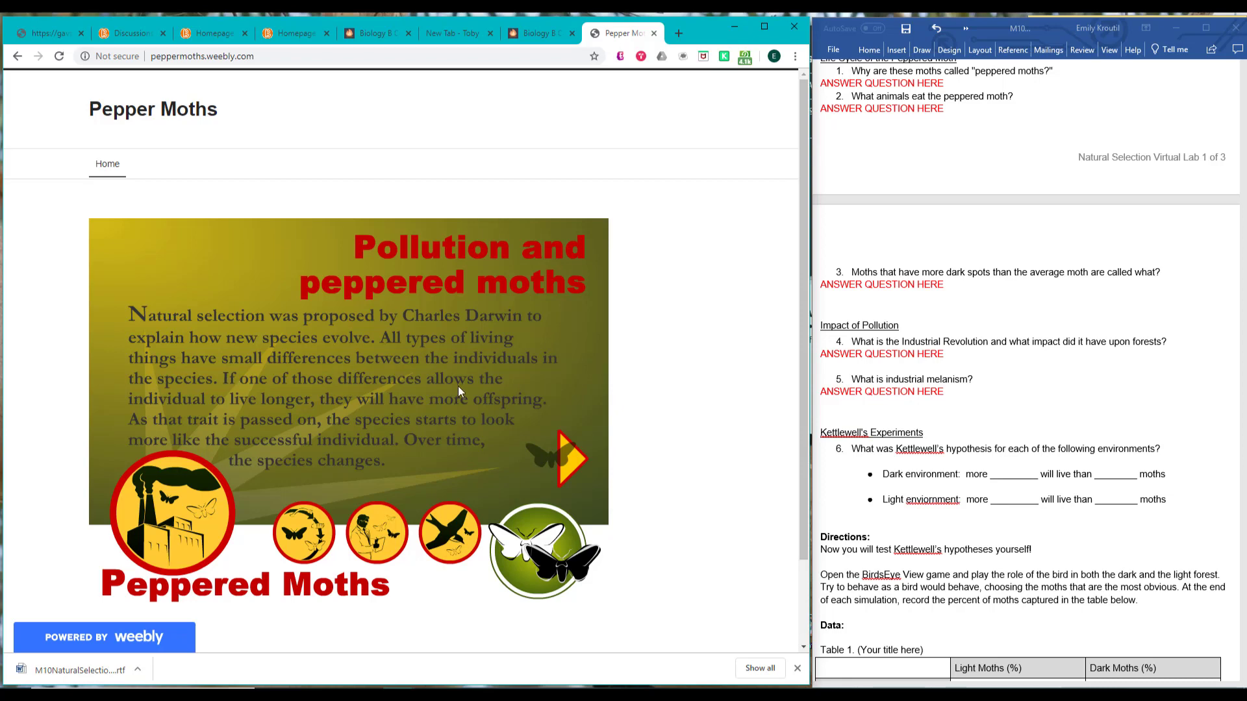
click(575, 457)
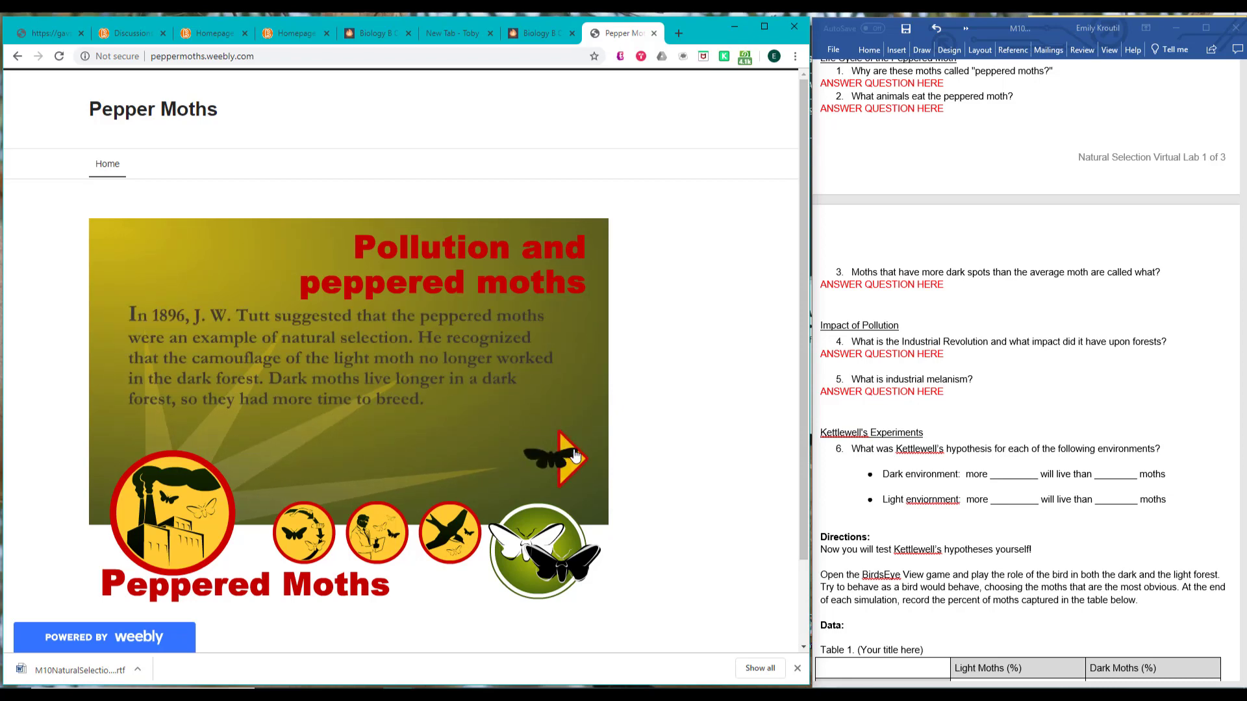
click(575, 457)
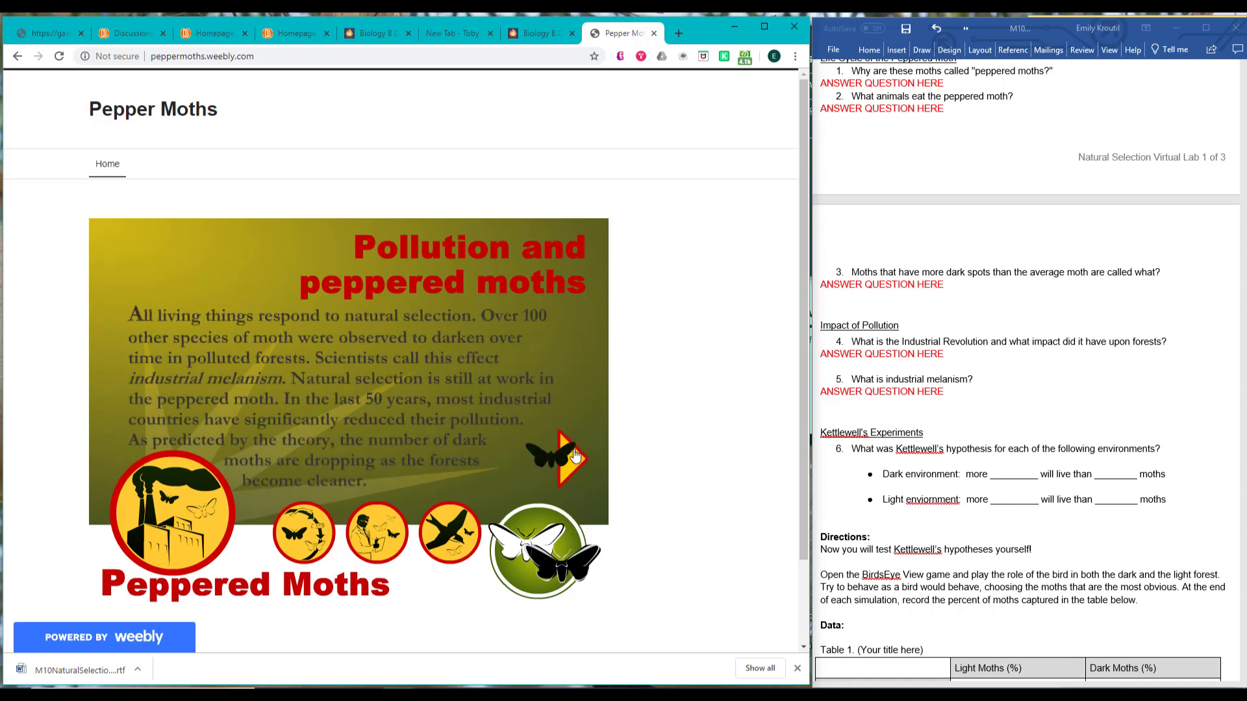
click(575, 457)
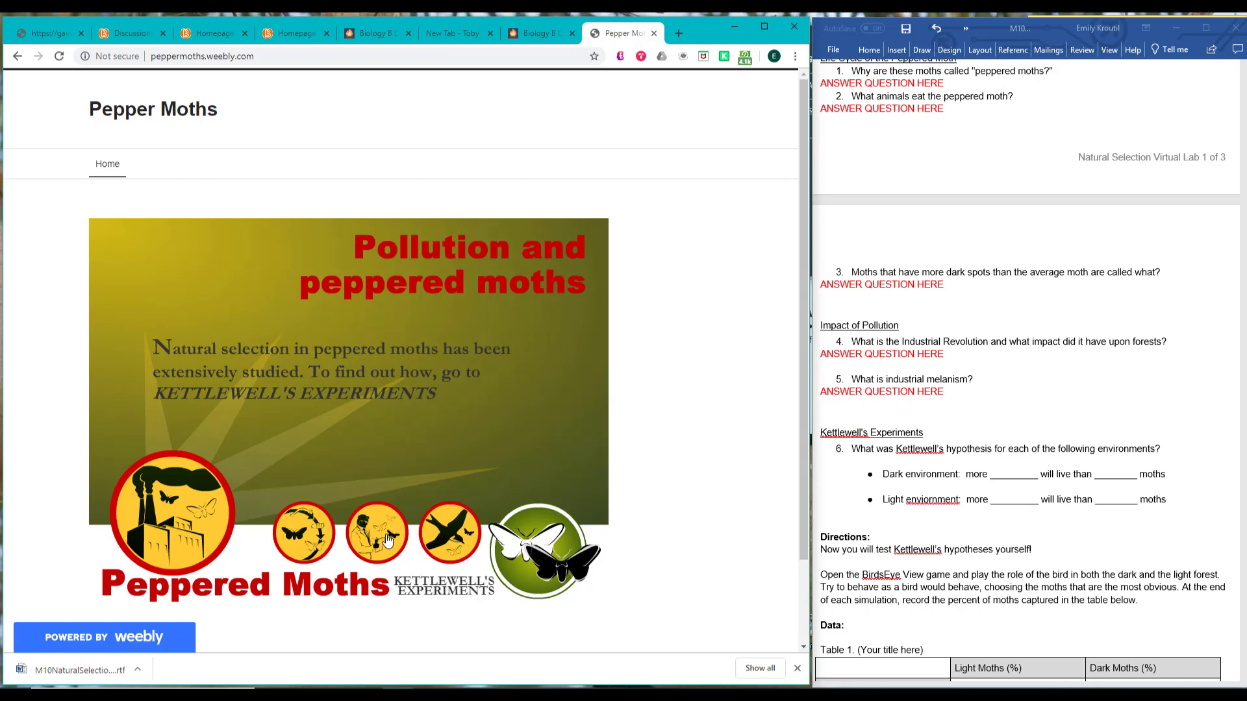
click(416, 397)
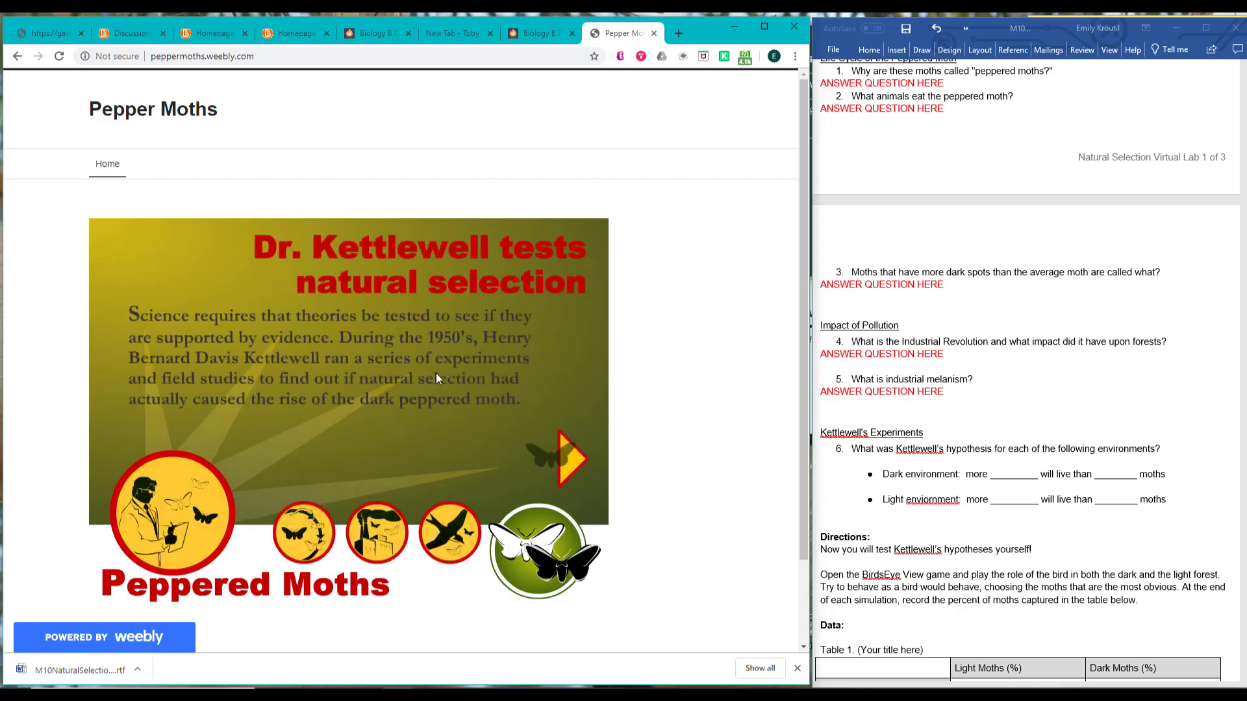
click(562, 455)
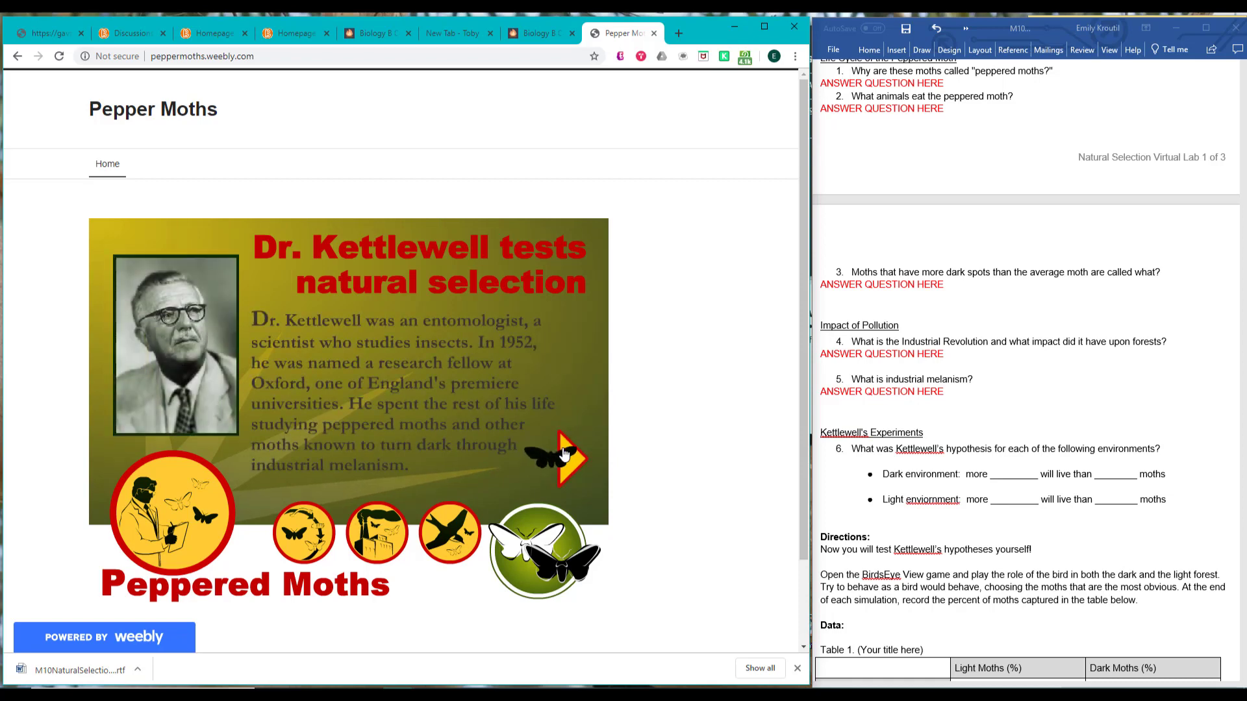
click(563, 459)
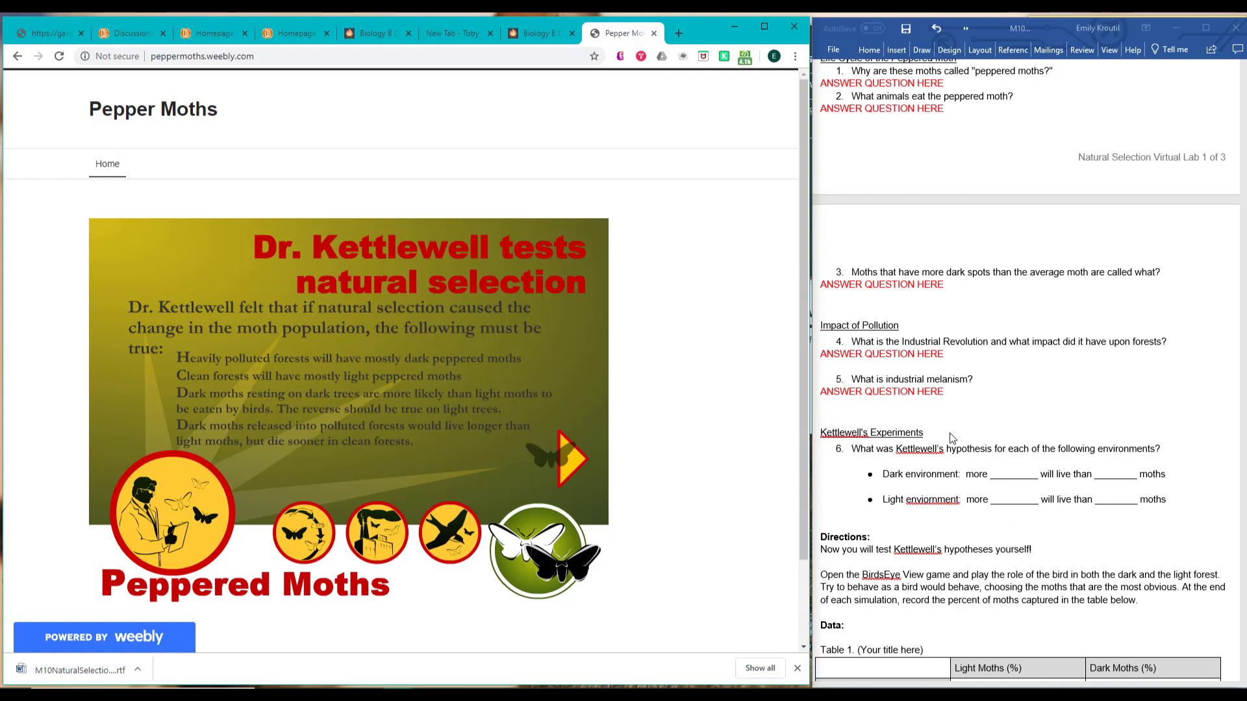
- Fill the dark-environment blanks in red with 'dark' and 'light'
click(1015, 480)
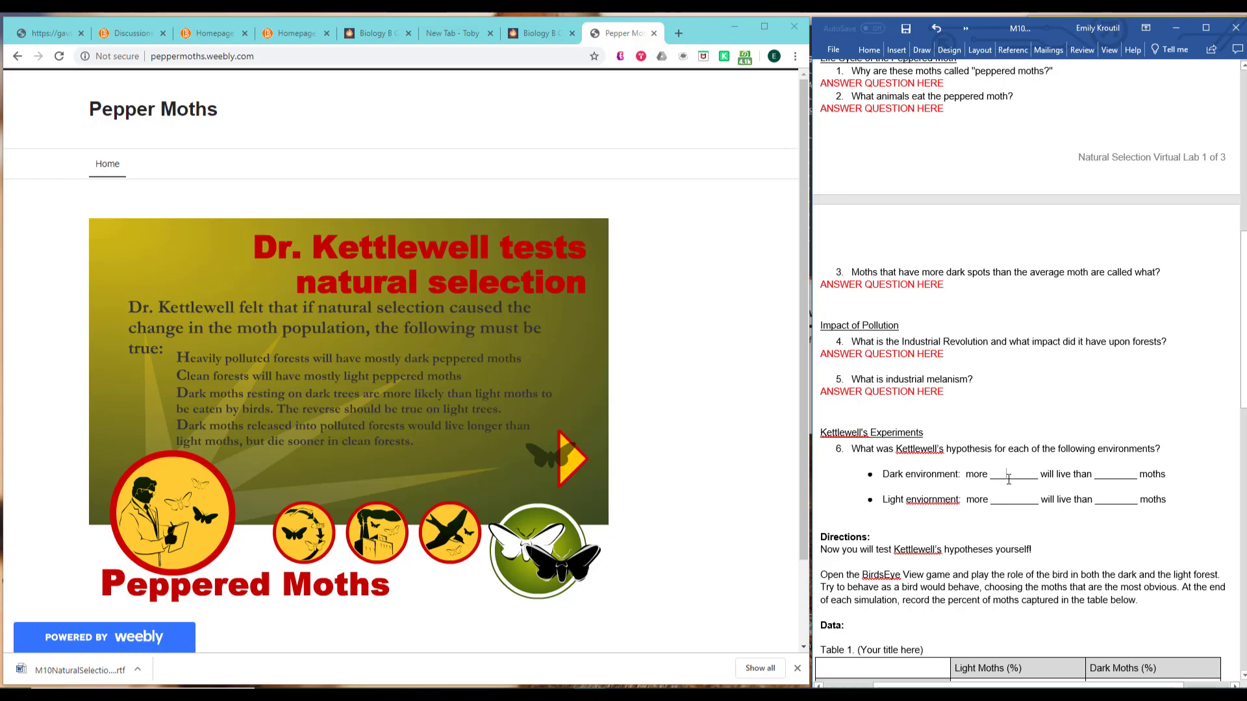
double_click(1020, 478)
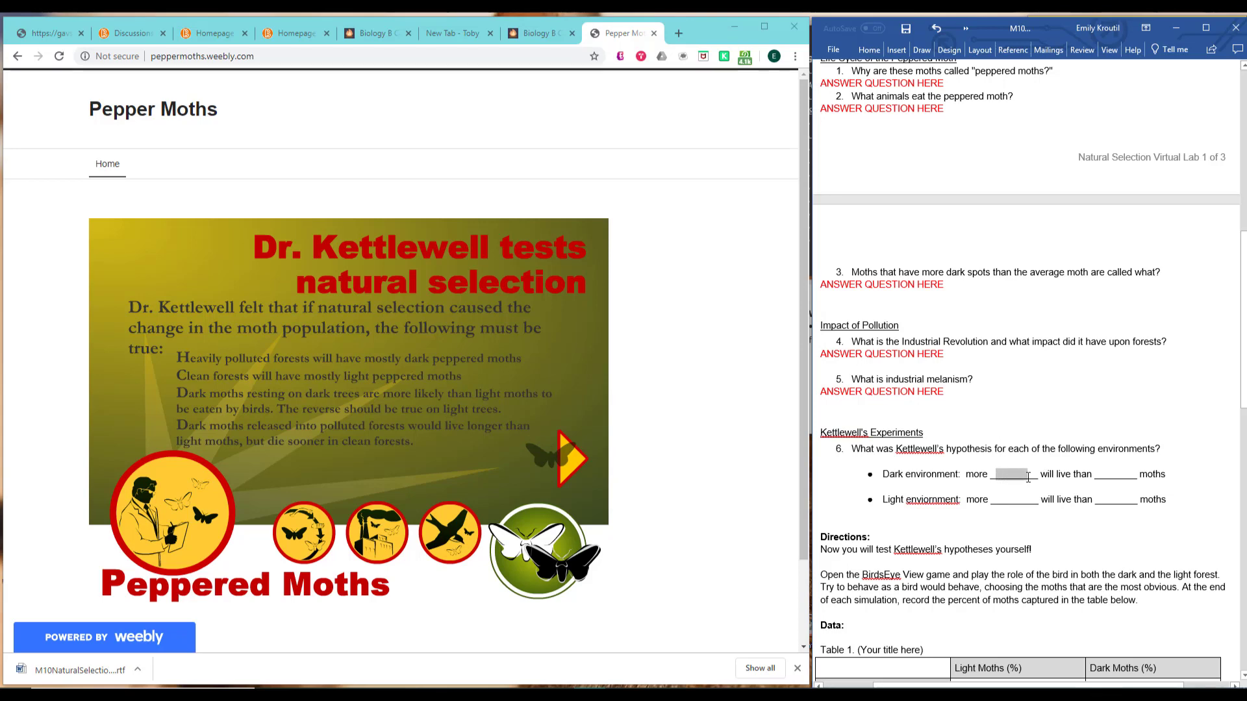
click(866, 55)
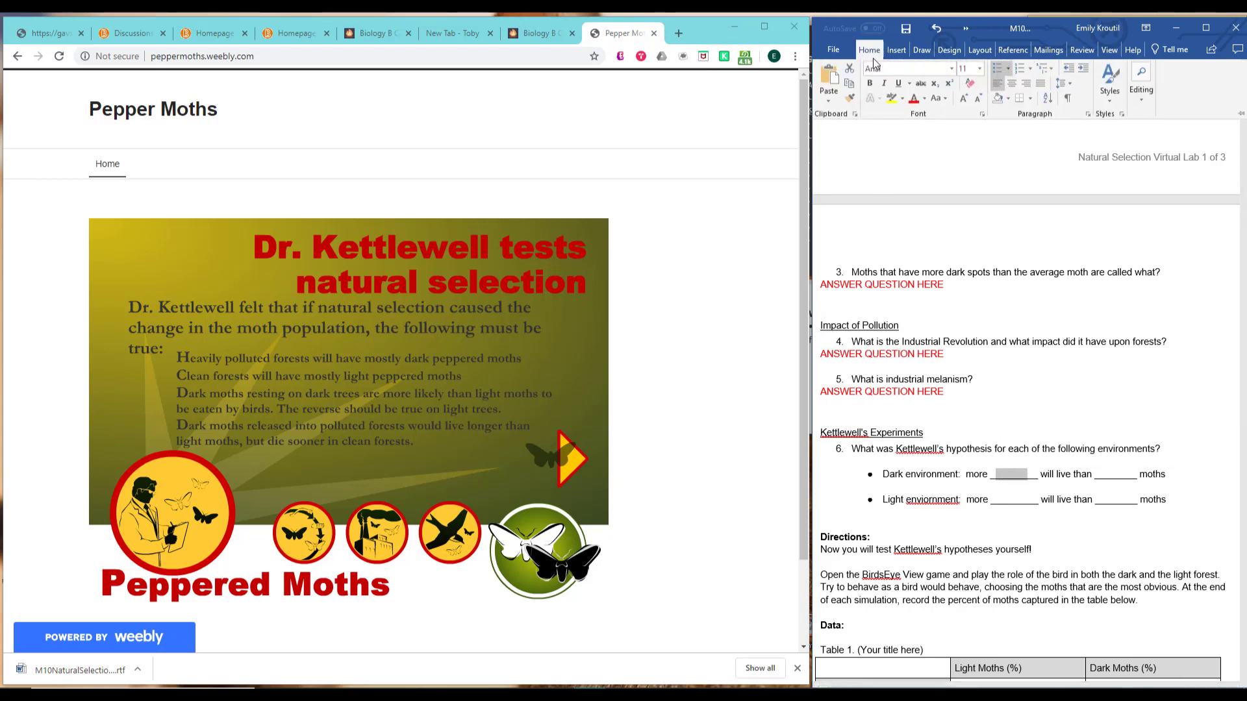
click(914, 104)
text(dark)
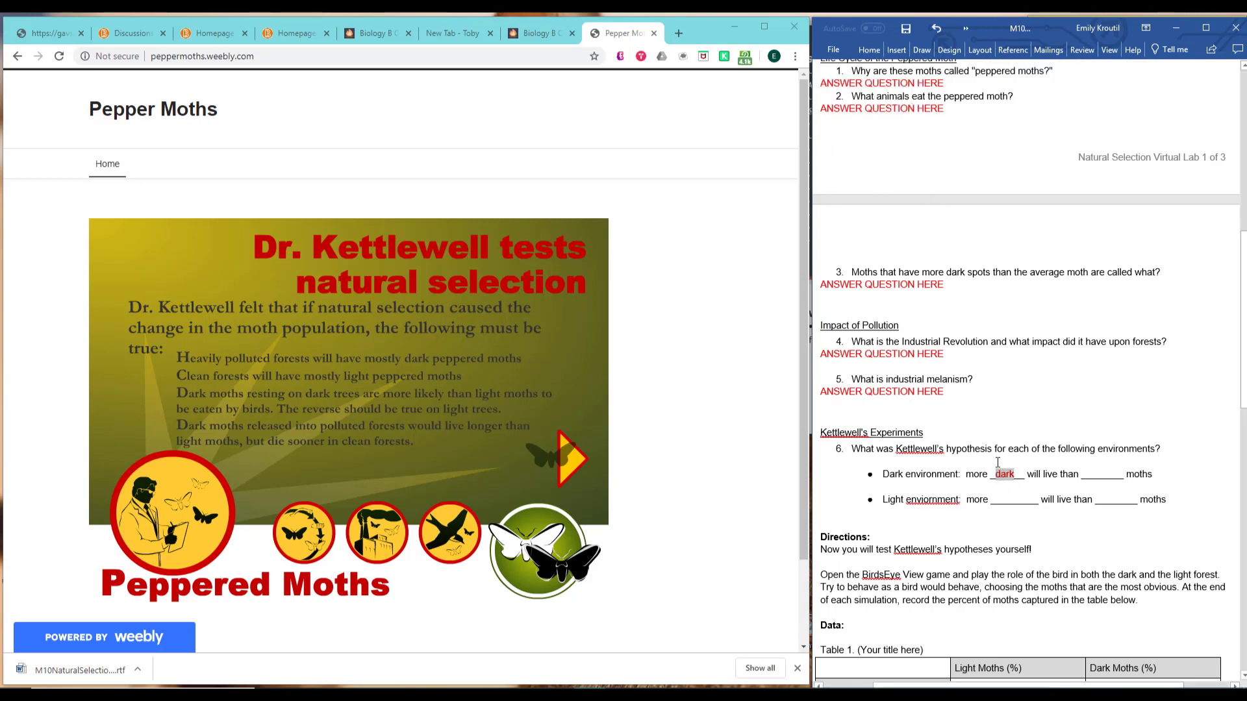
click(1092, 474)
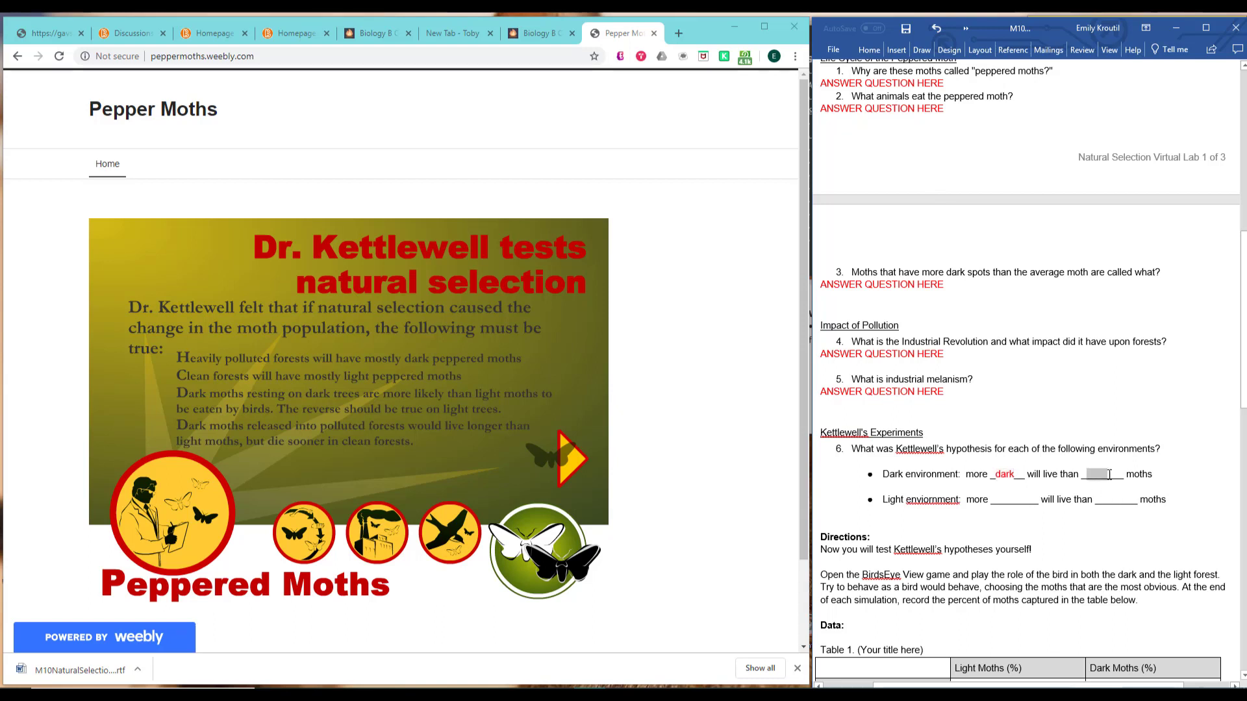
text(dark)
double_click(1093, 473)
key(ctrl+c)
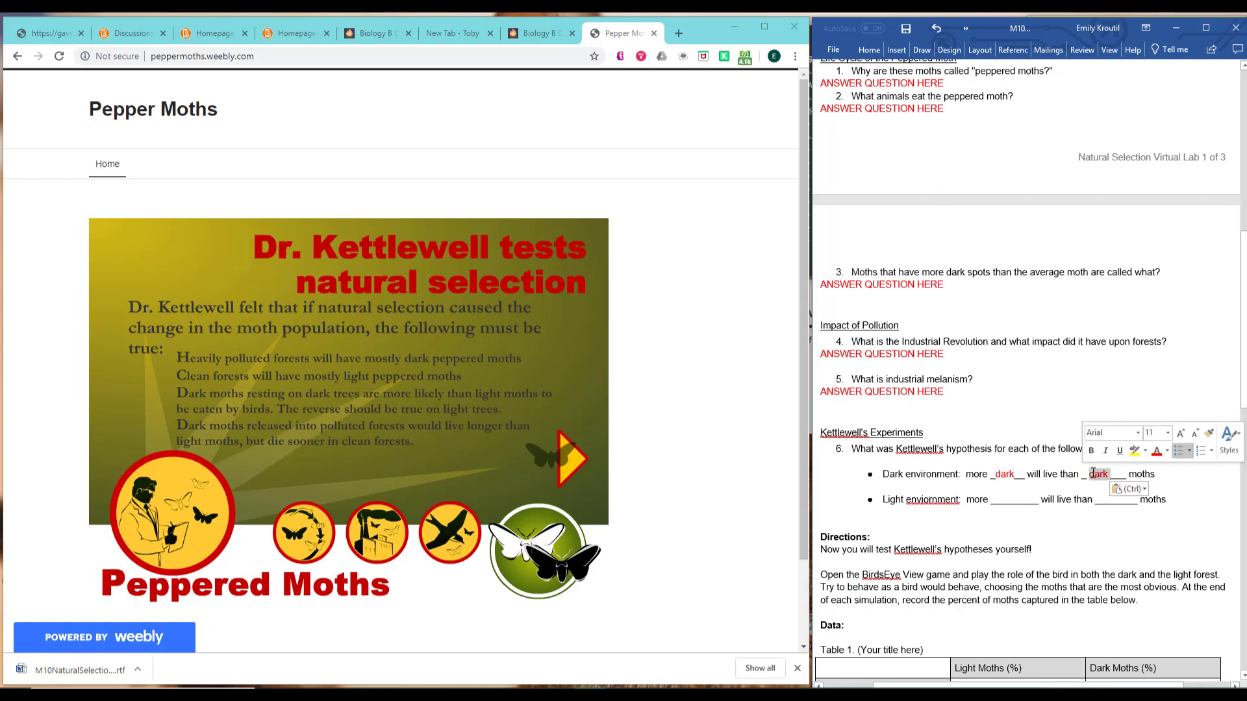
text(light)
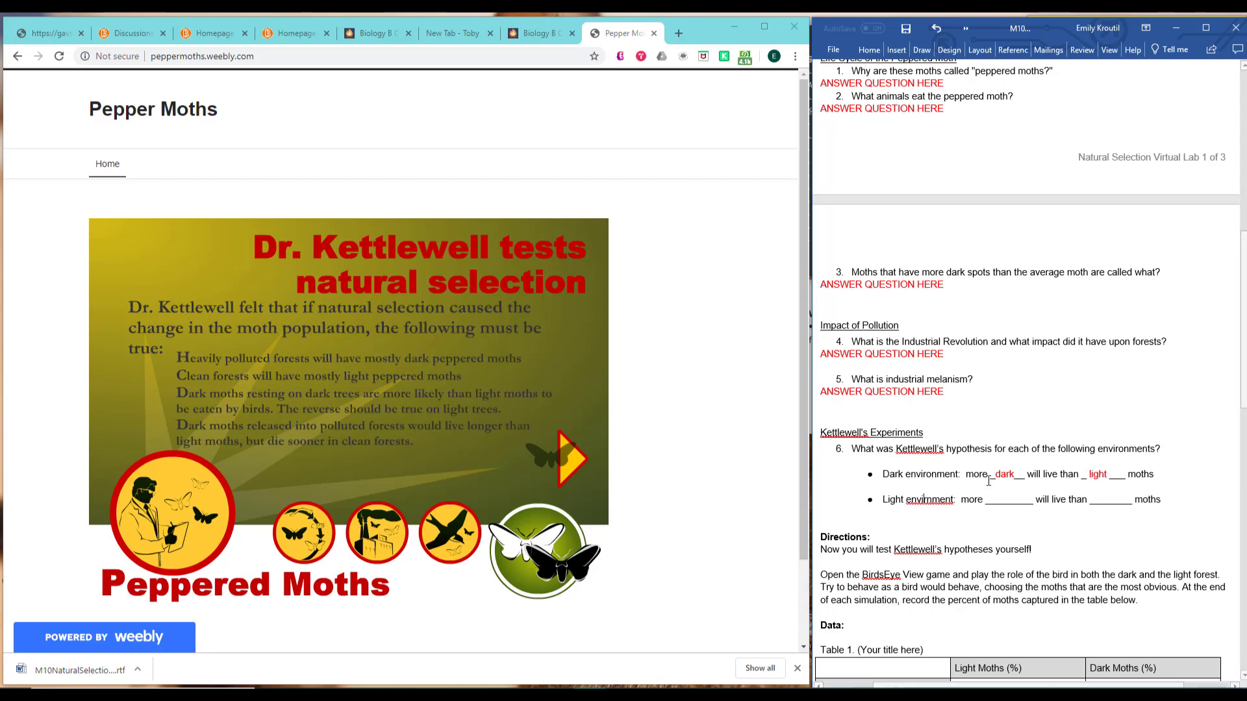
- Fix the 'enviornment' typo and fill the light-environment blanks with 'light' and 'dark'
key(BackSpace)
key(BackSpace)
text(ro)
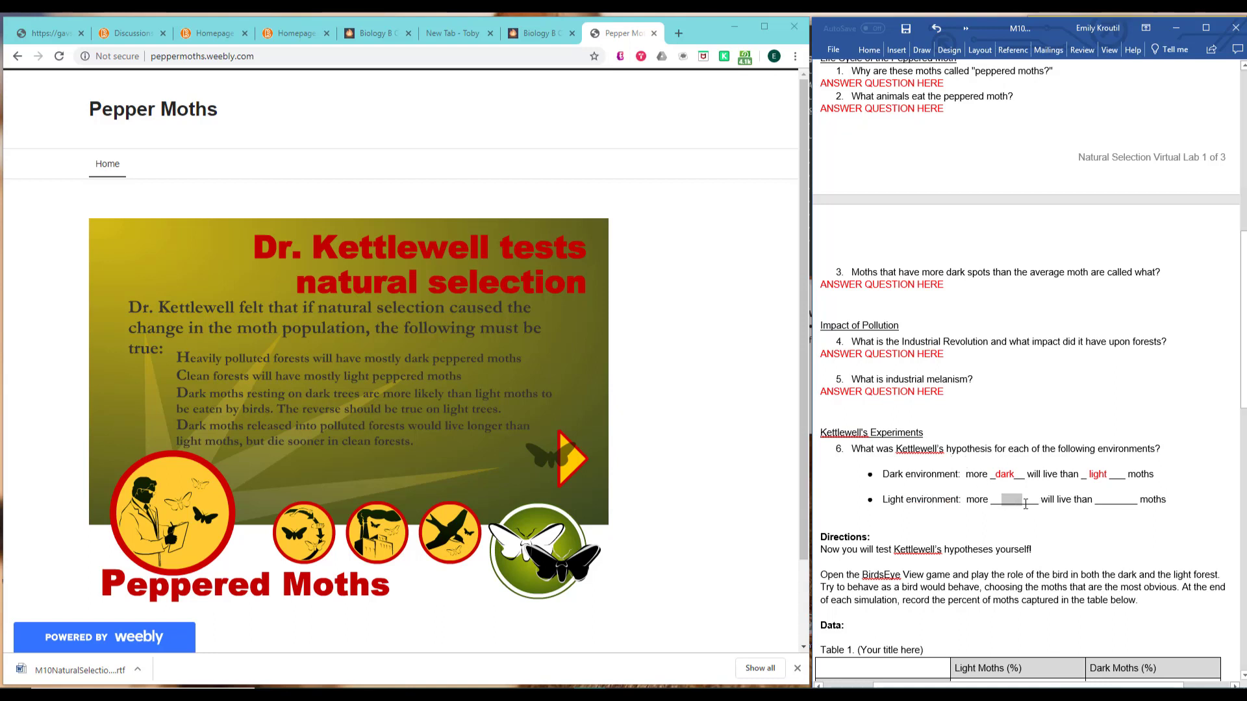
key(ctrl+v)
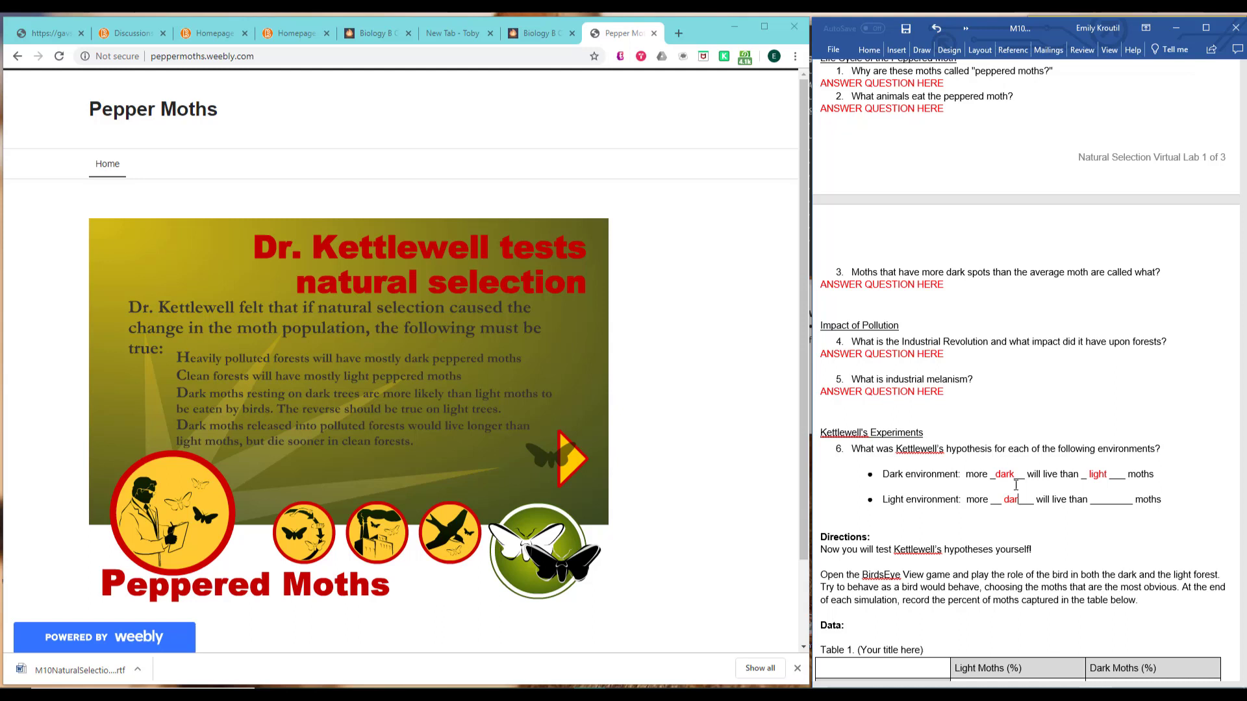
key(ctrl+z)
text(loight)
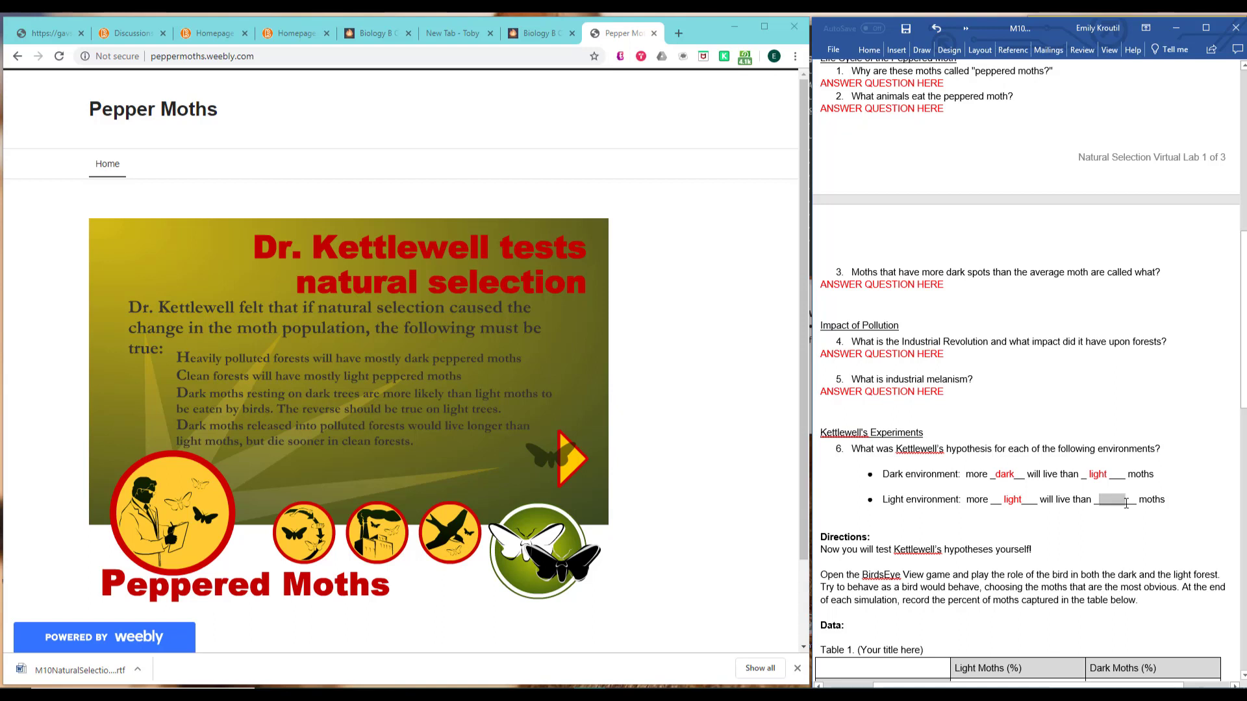
key(ctrl+v)
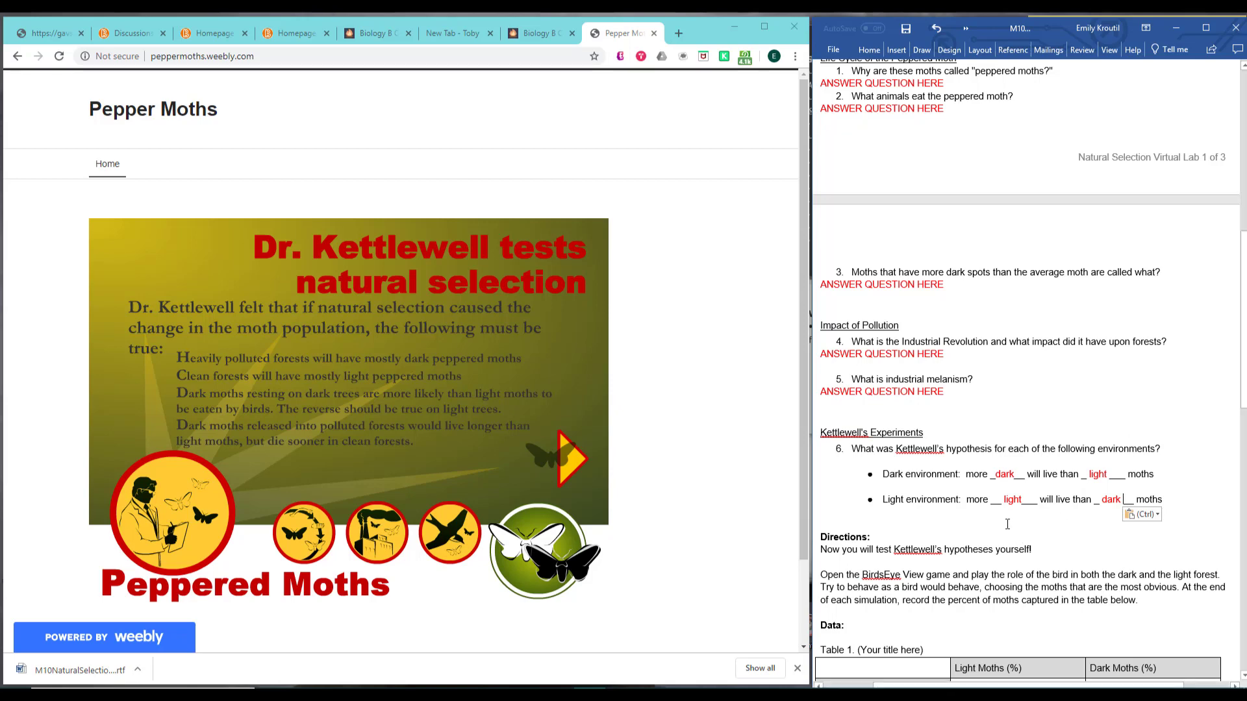
- Open Bird's Eye View, raise speaker volume to 24, and advance to the forest choice page
scroll(1008, 524, down, 10)
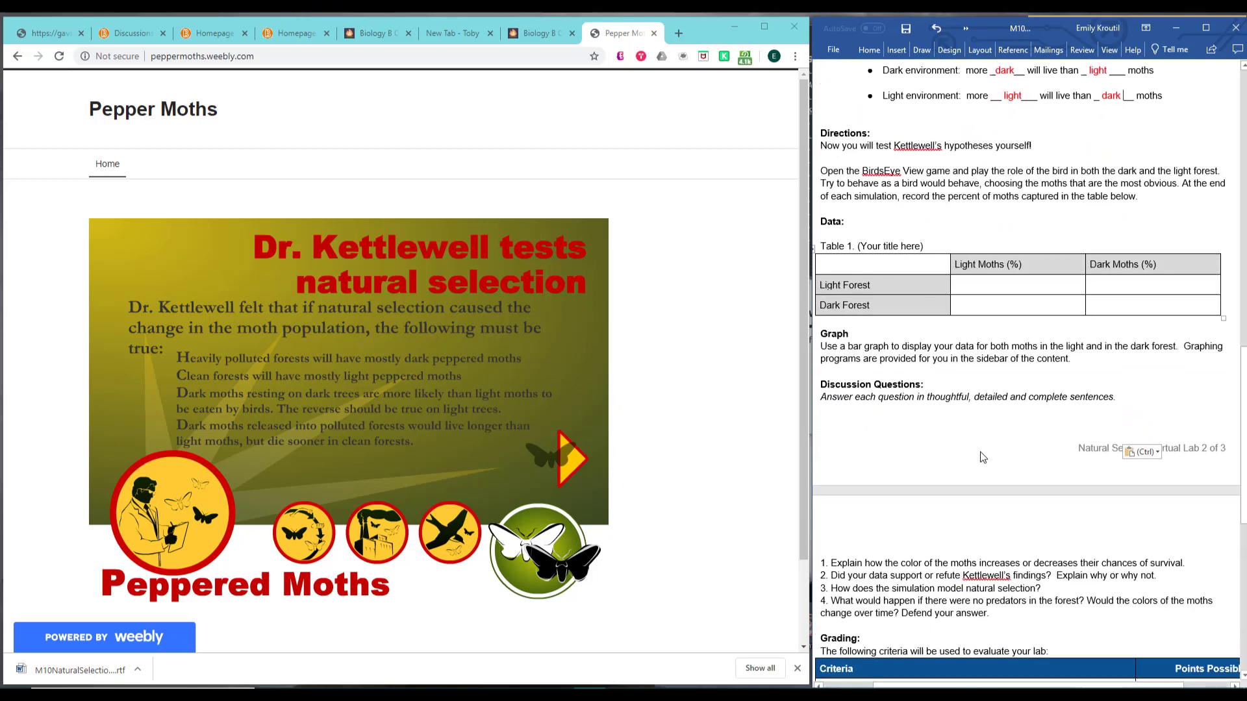
scroll(983, 457, down, 2)
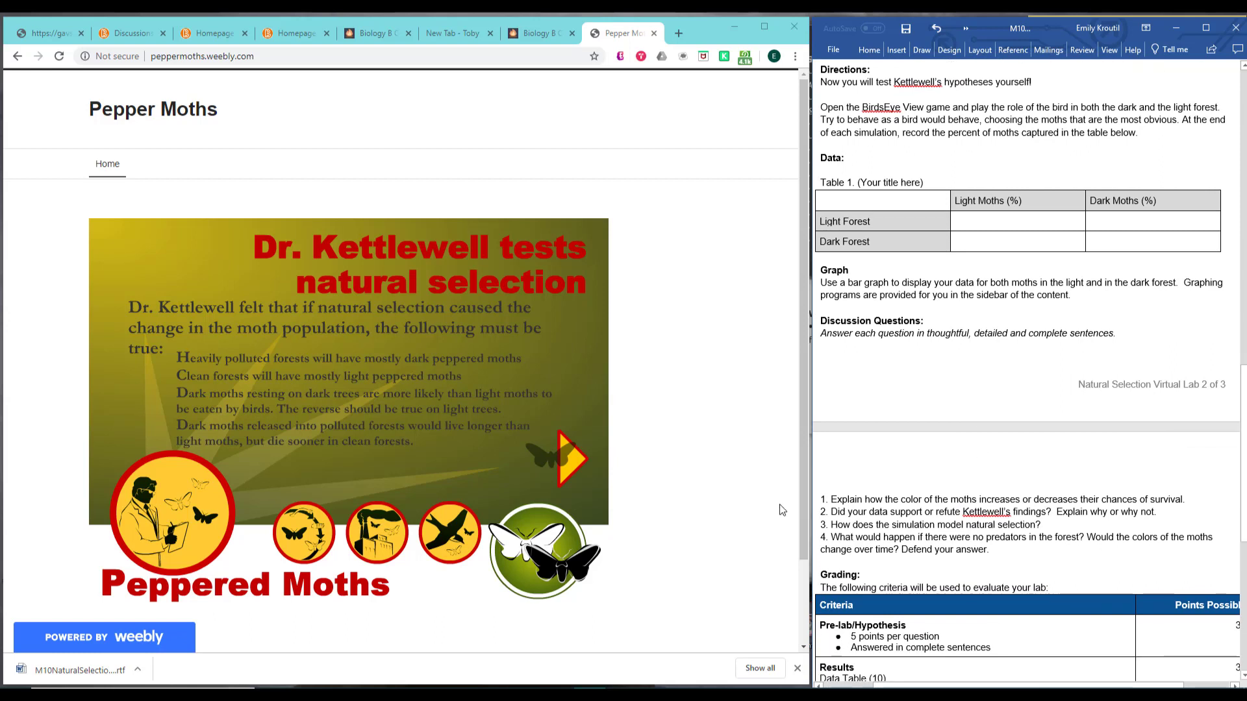
click(453, 558)
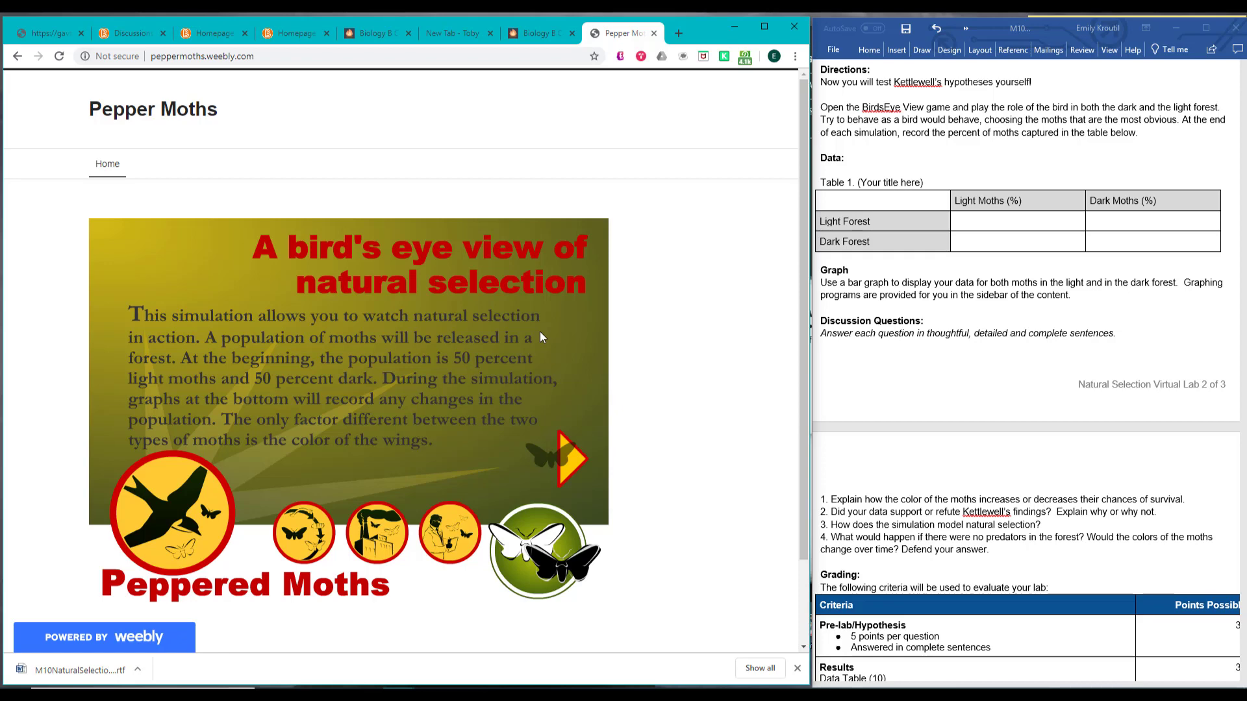
click(578, 468)
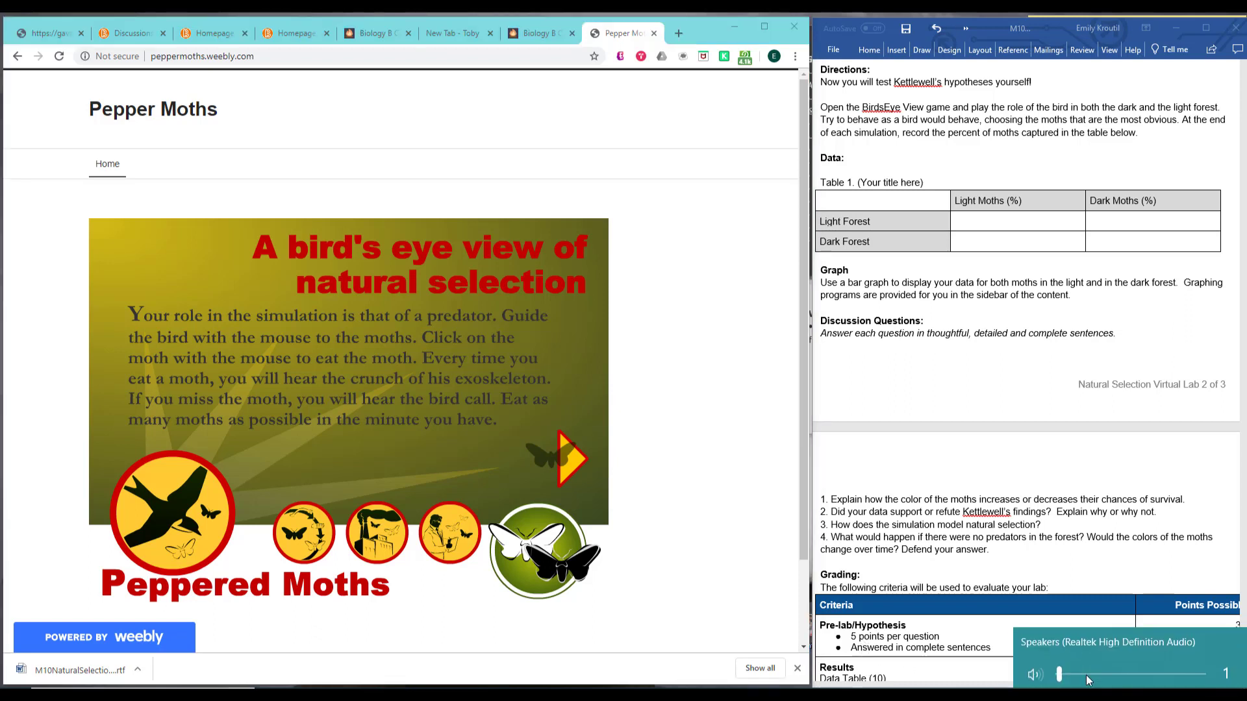
click(1083, 672)
drag(1087, 673, 1093, 670)
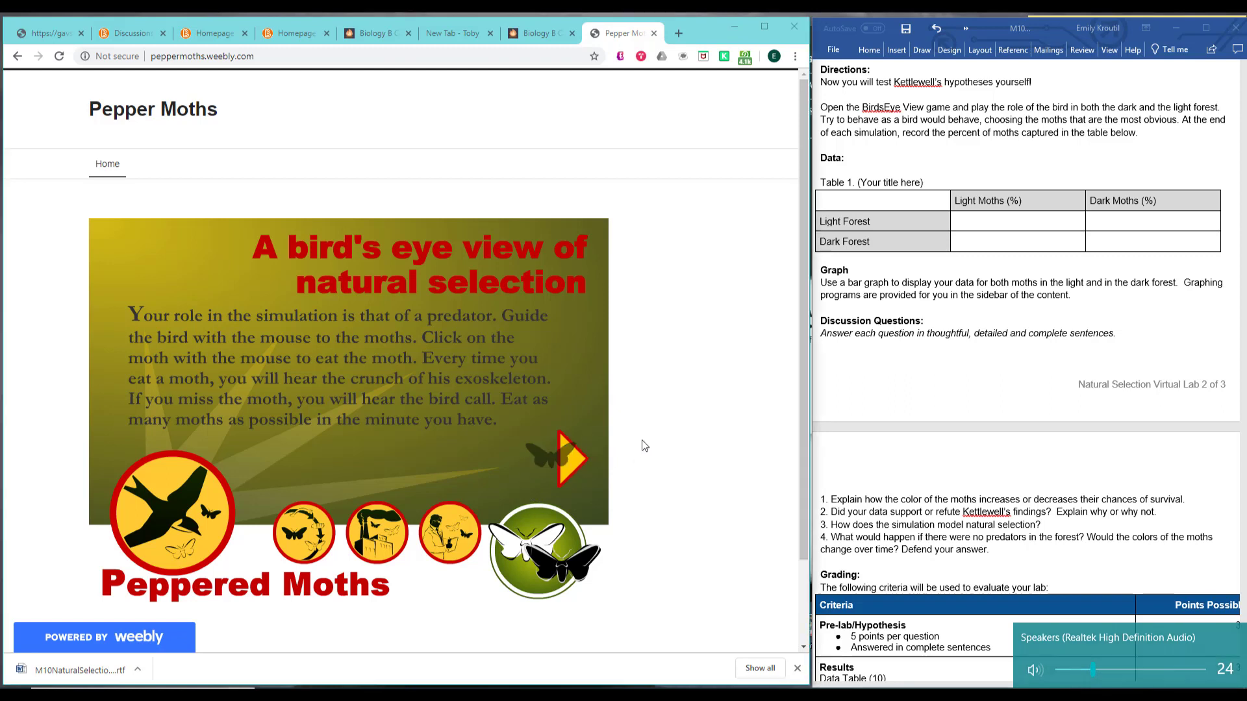
click(586, 455)
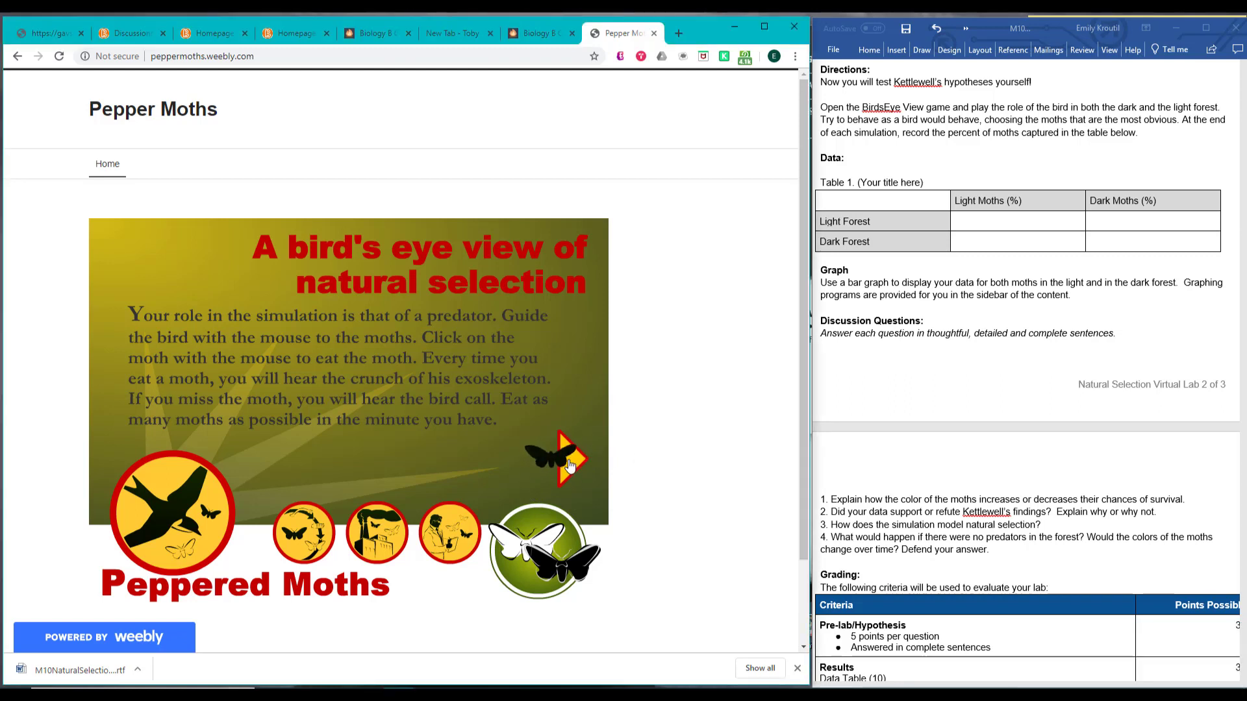
click(570, 465)
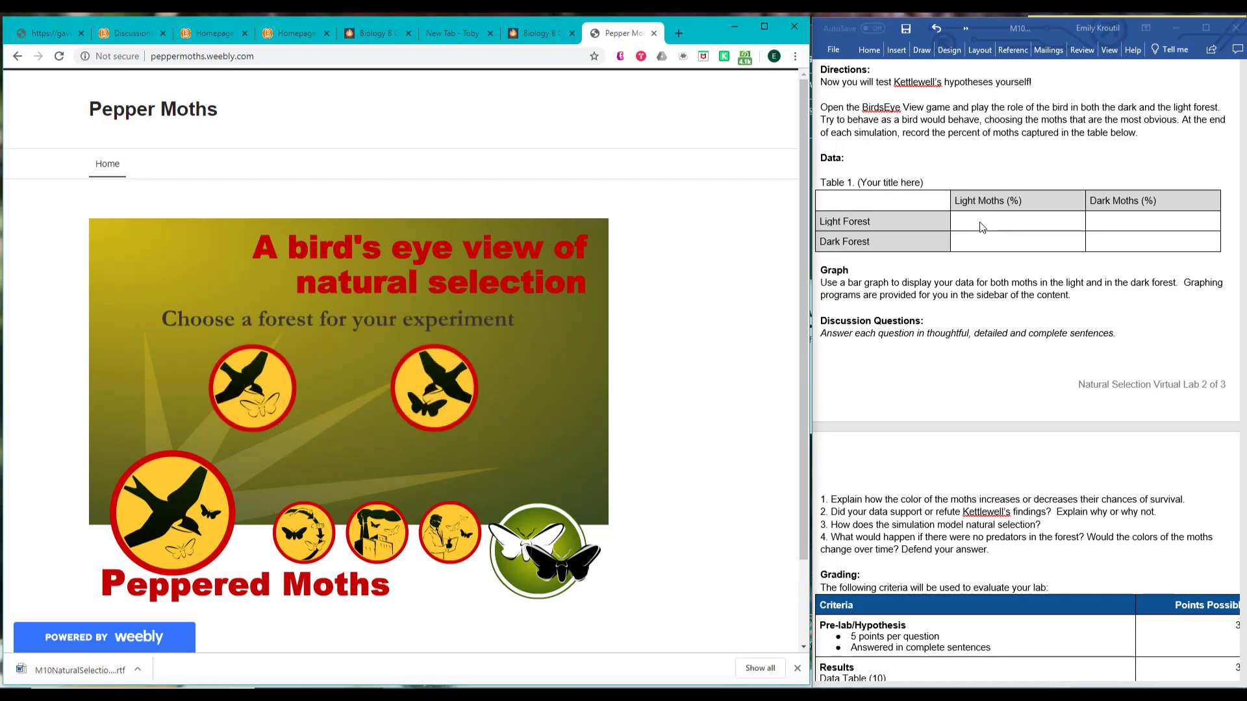
- Color the table's '(Your title here)' text red with yellow highlight, then start the light forest run
drag(980, 227, 1119, 241)
click(869, 50)
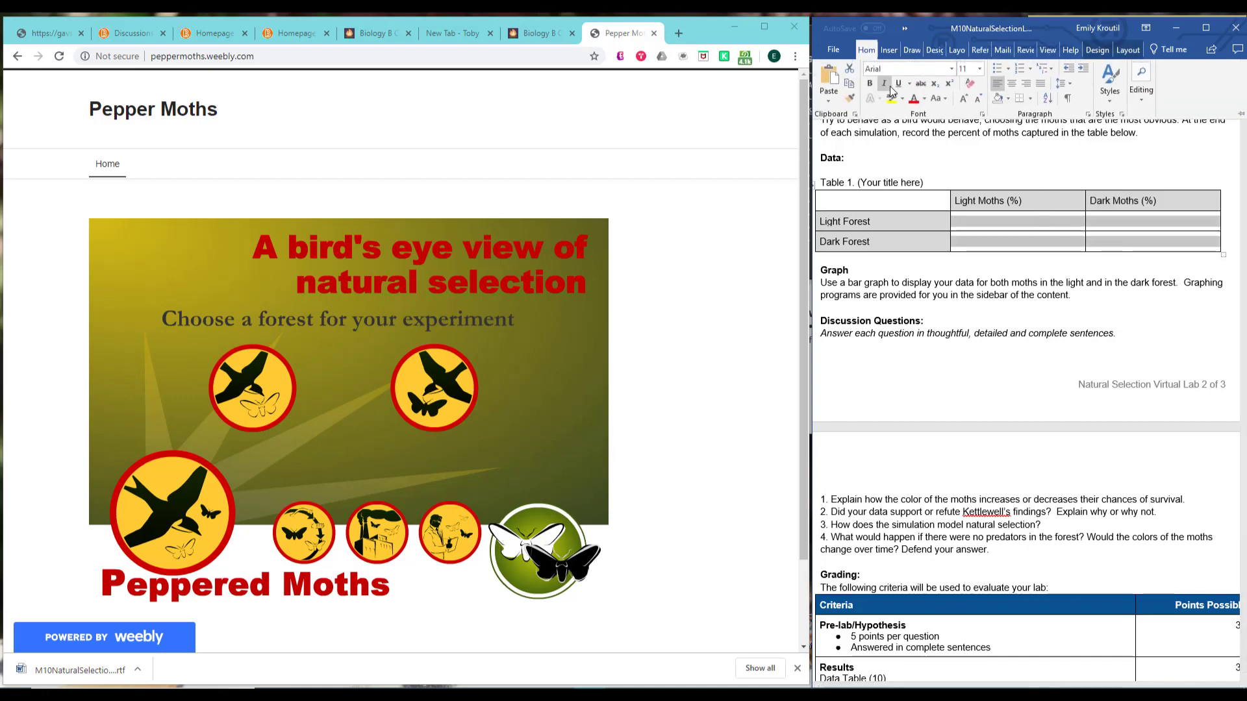
click(944, 176)
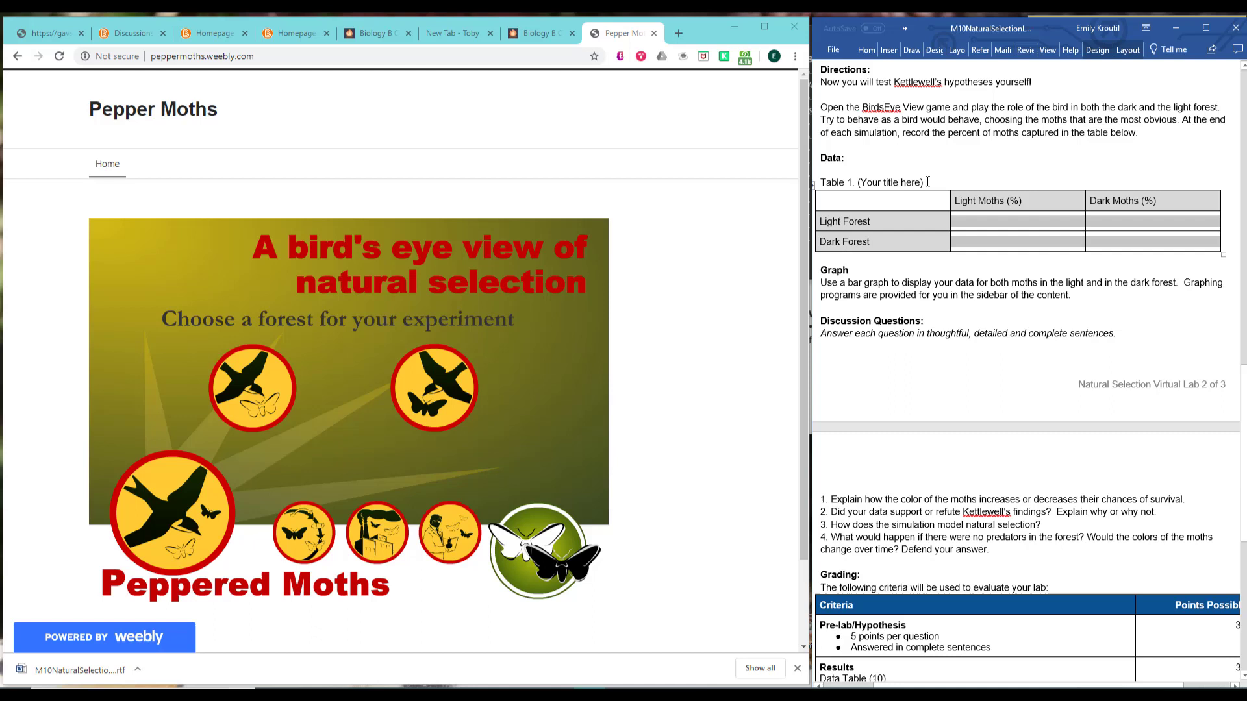
click(869, 182)
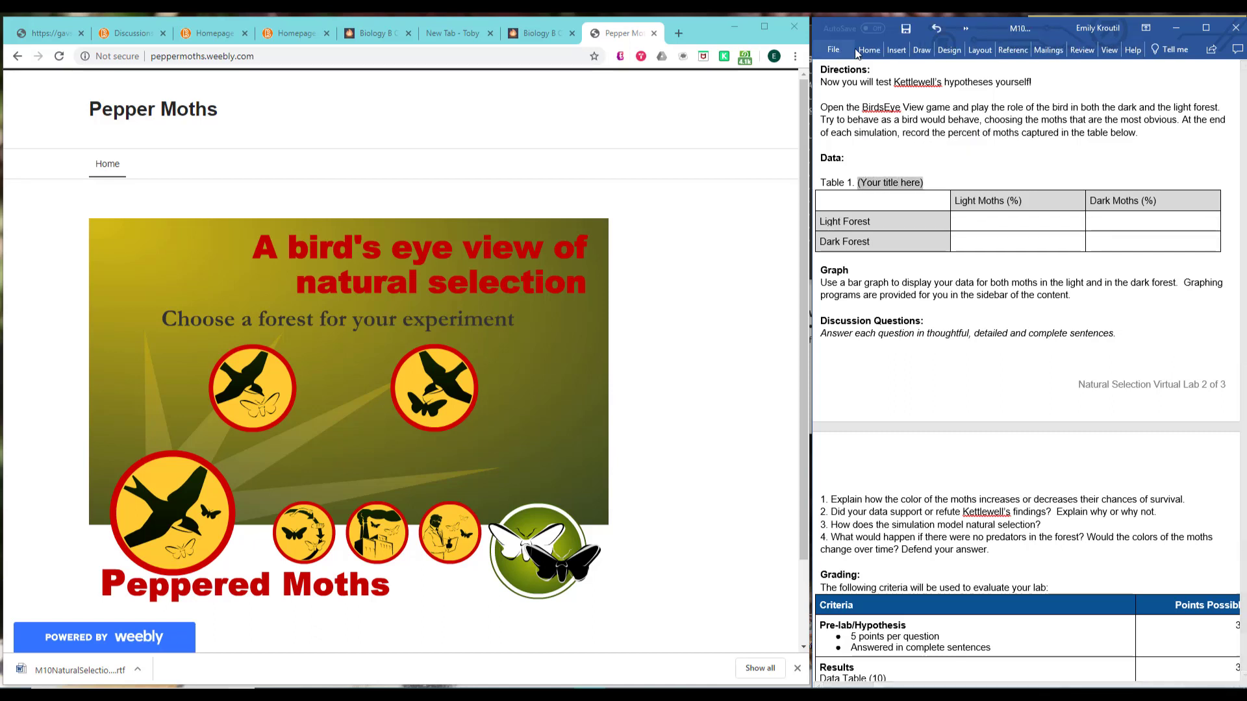
click(898, 56)
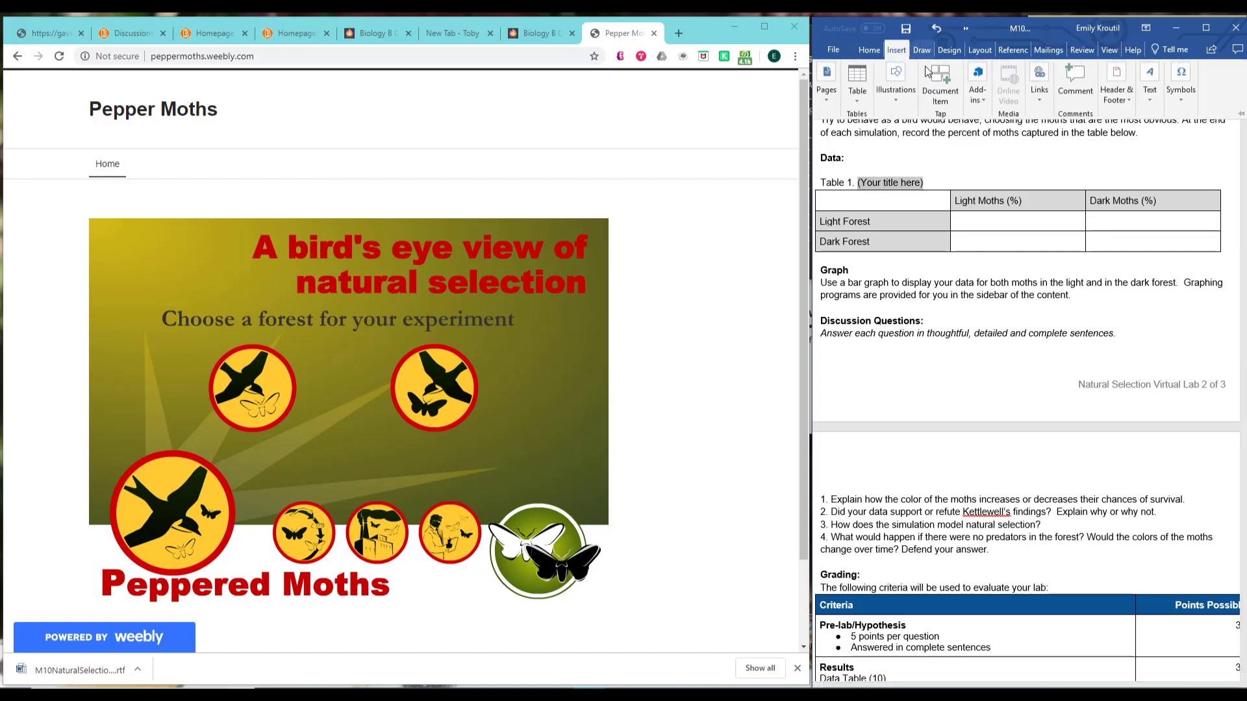
click(869, 50)
click(919, 106)
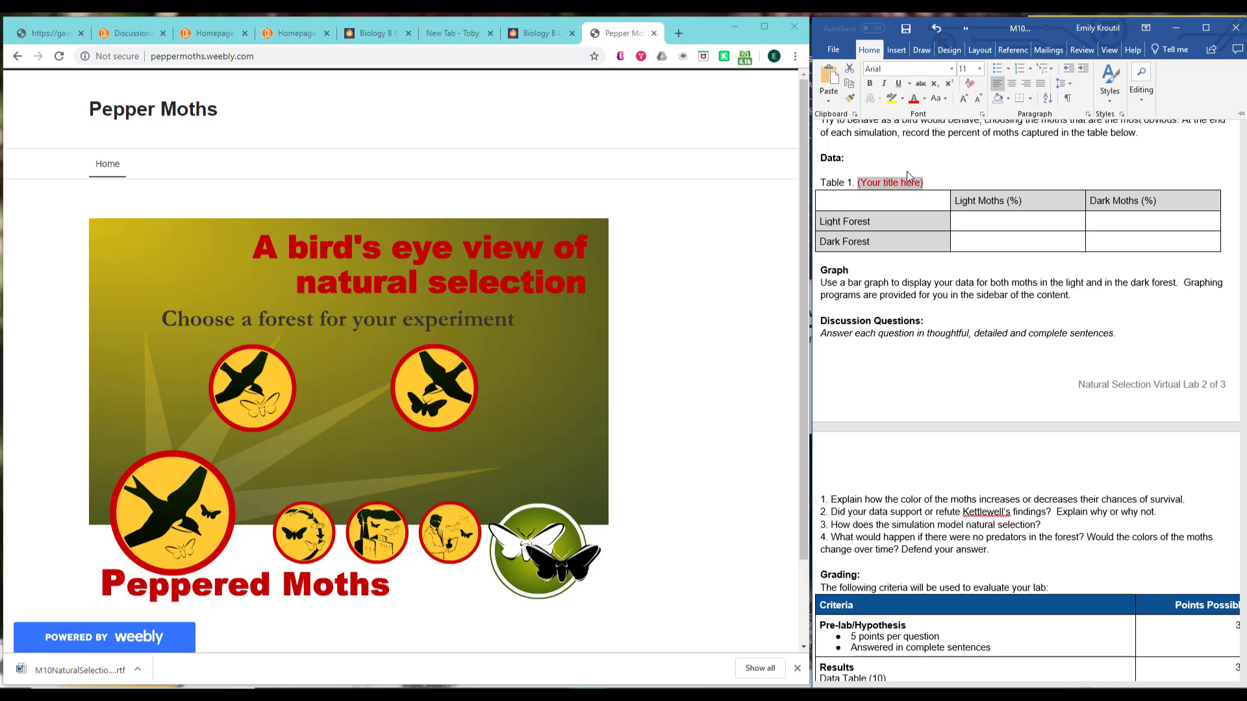
click(929, 182)
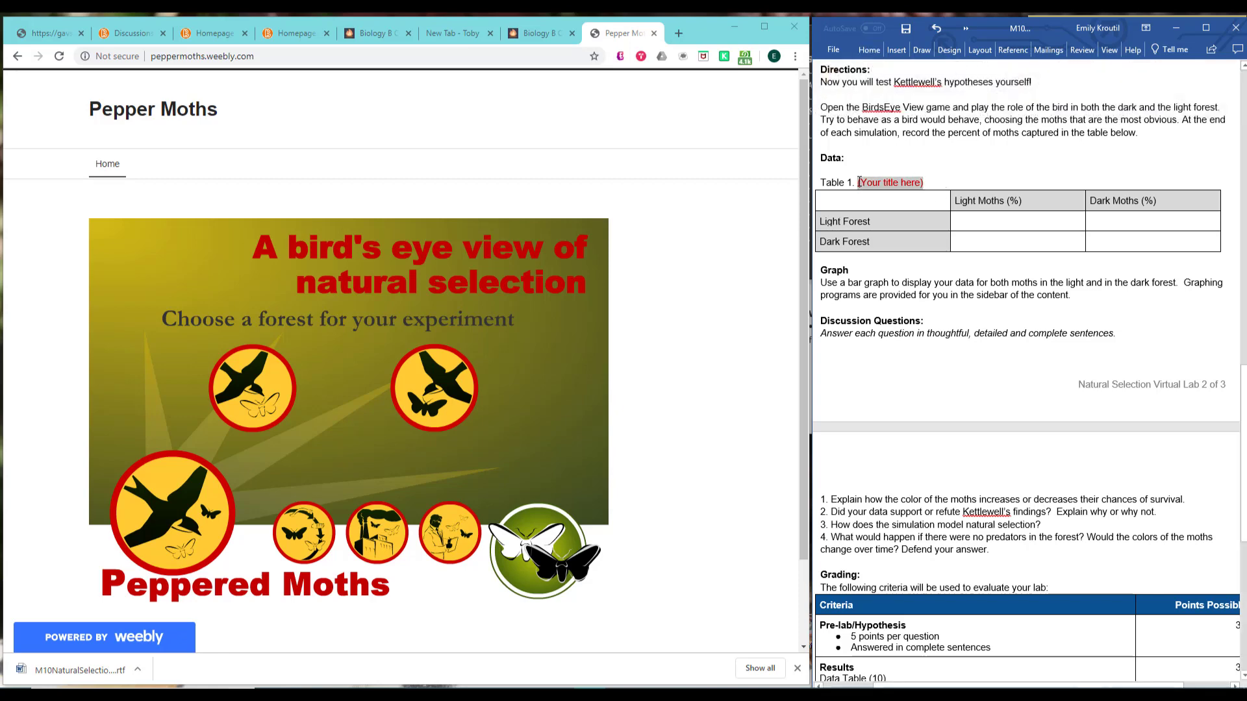
click(869, 50)
click(891, 98)
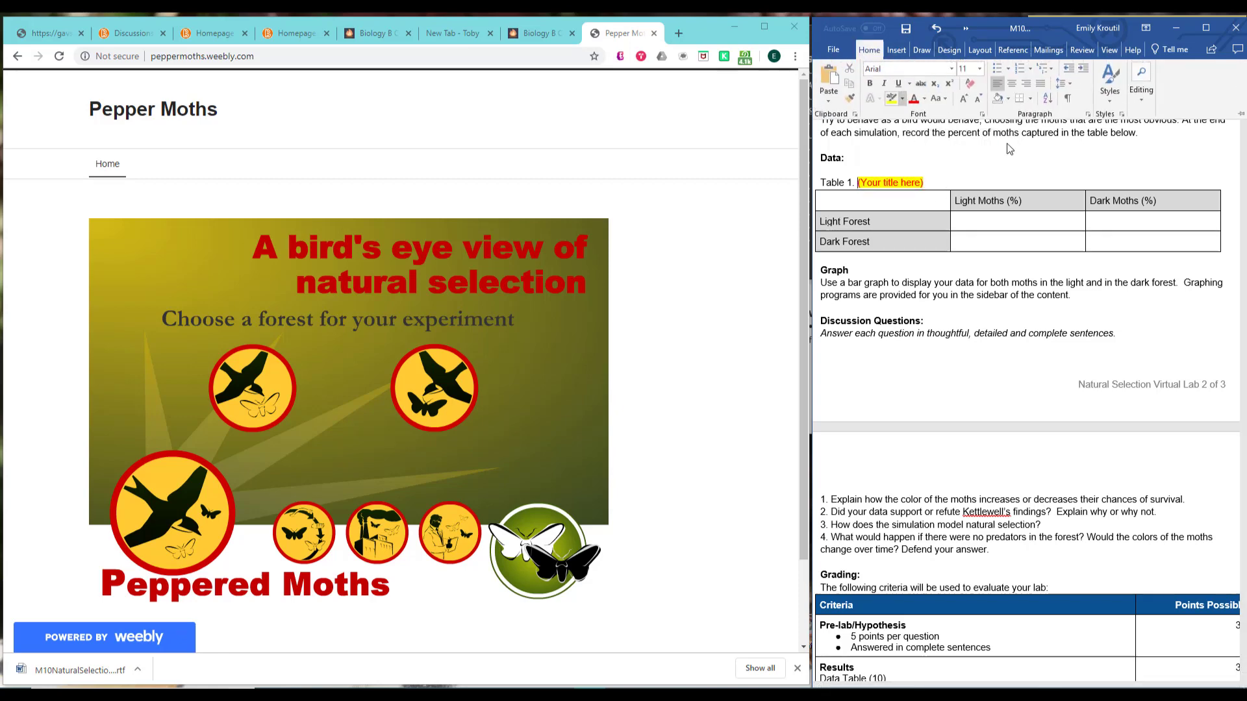
click(997, 221)
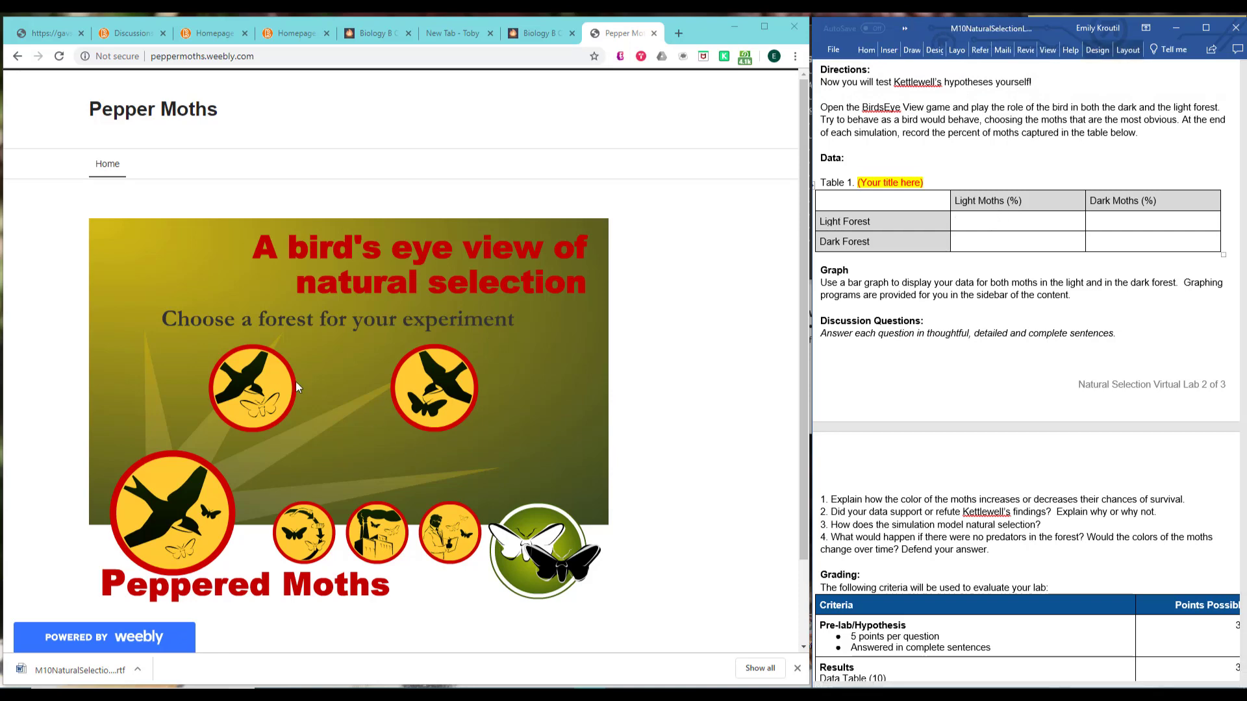
click(264, 390)
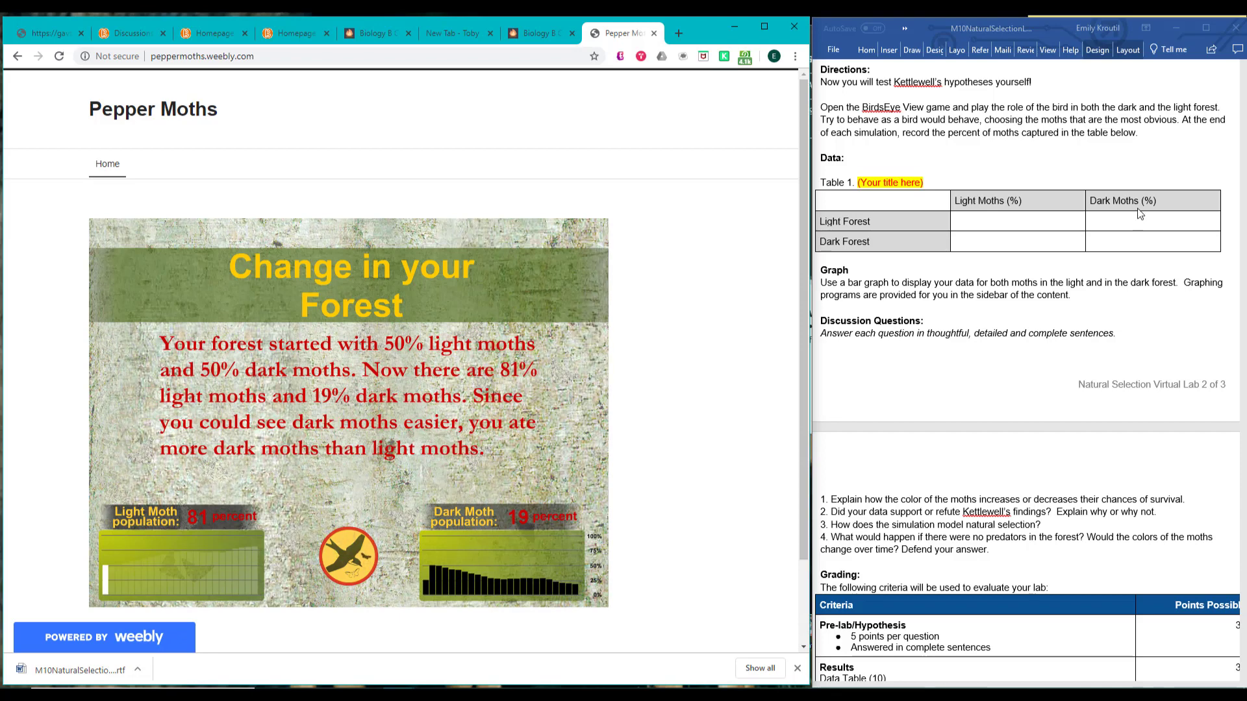
- Enter 81 light and 19 dark moths in the Light Forest row, then restart the moth game
click(1000, 221)
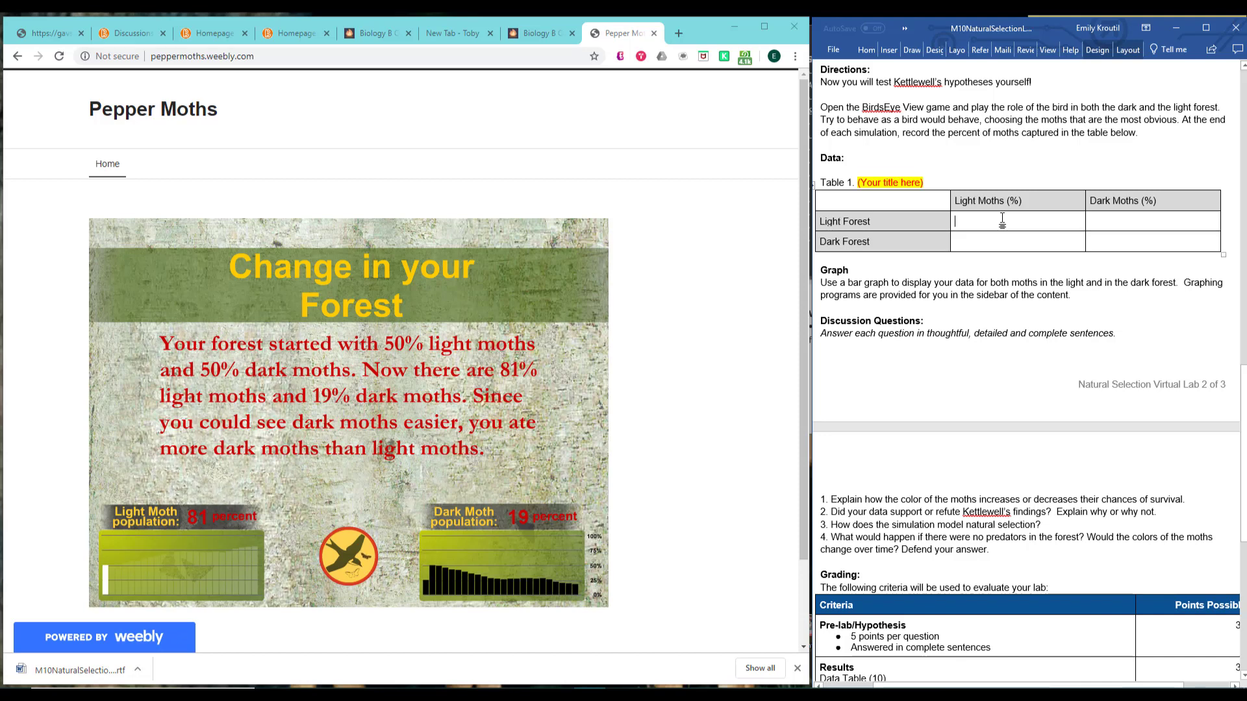
text(81 )
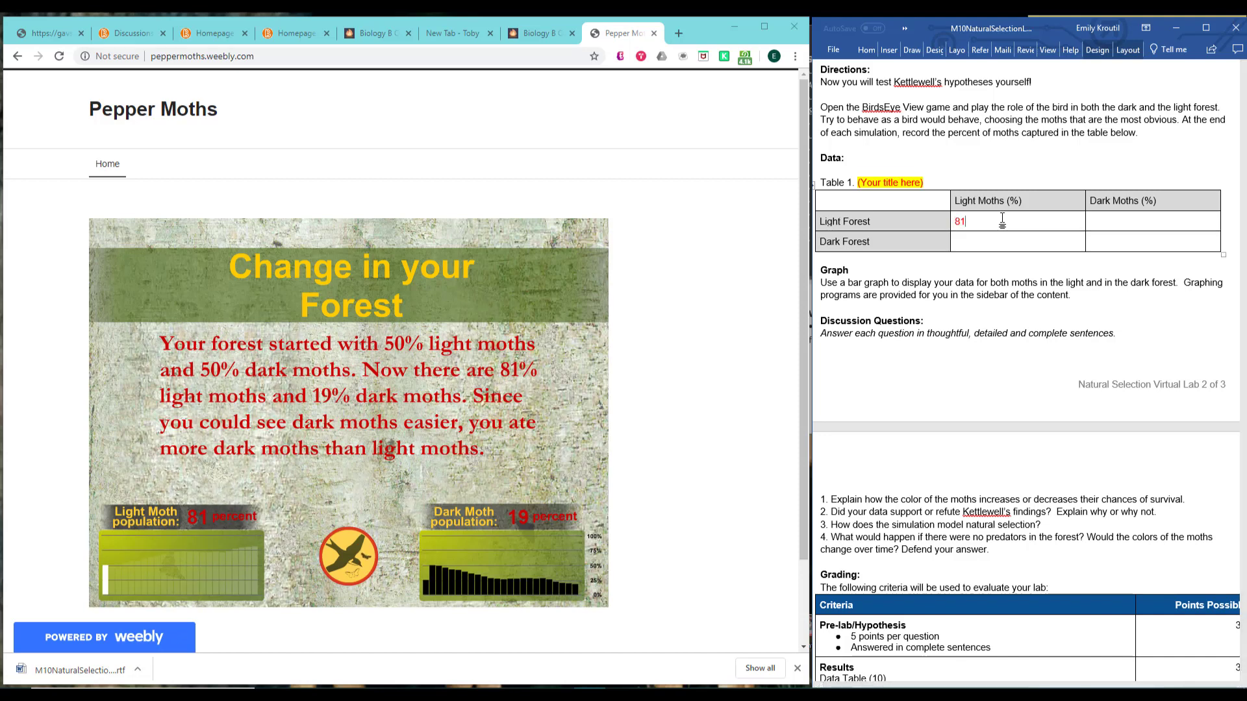
text(19)
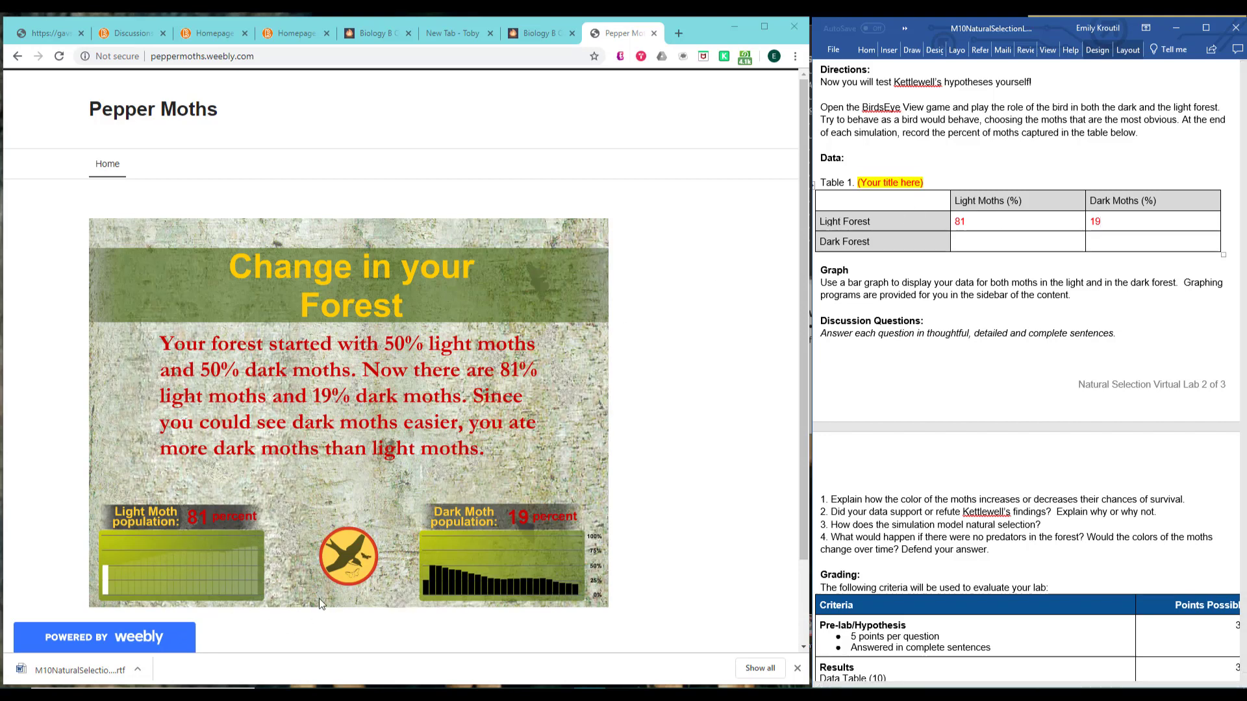
click(335, 563)
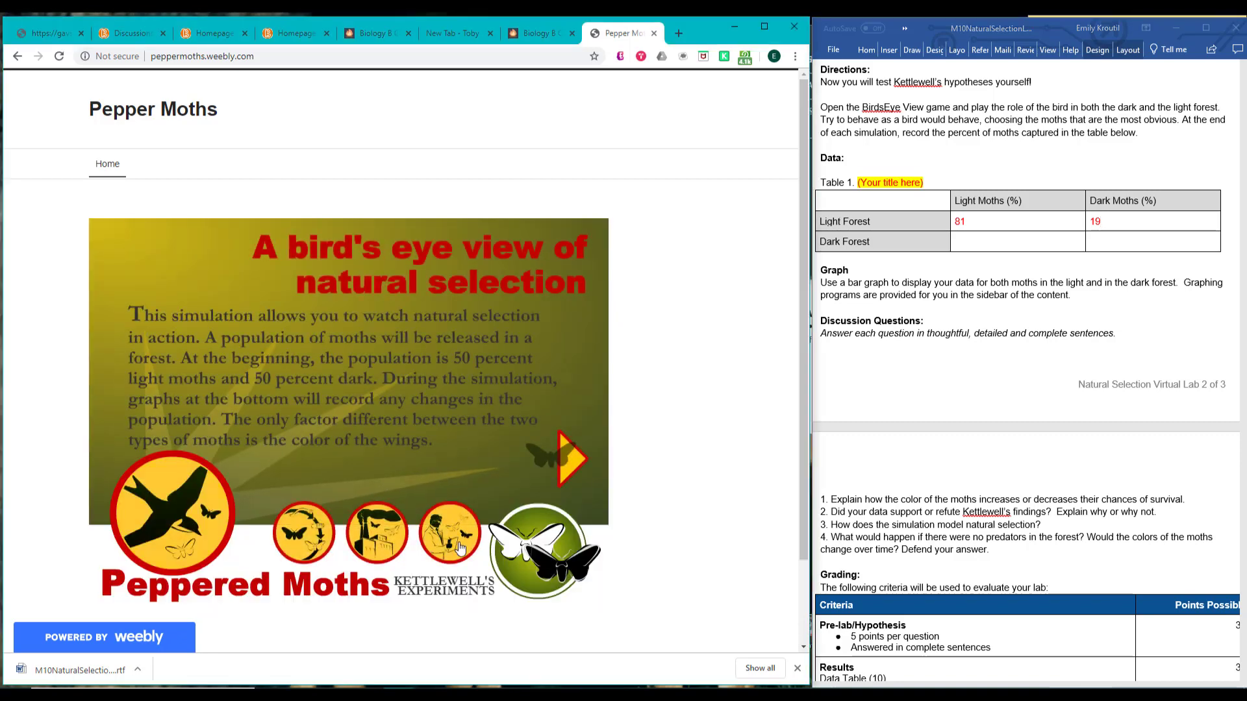
- Advance past the intro and predator pages and start the Dark Forest simulation
click(579, 464)
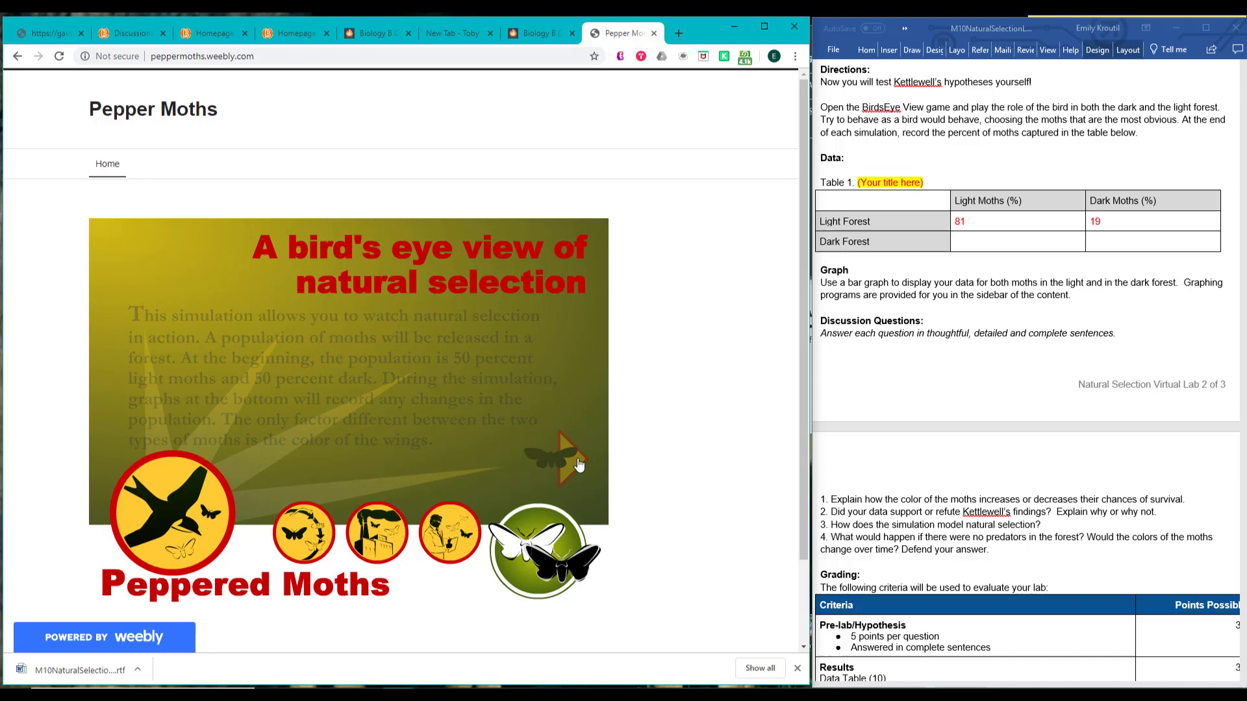
click(582, 464)
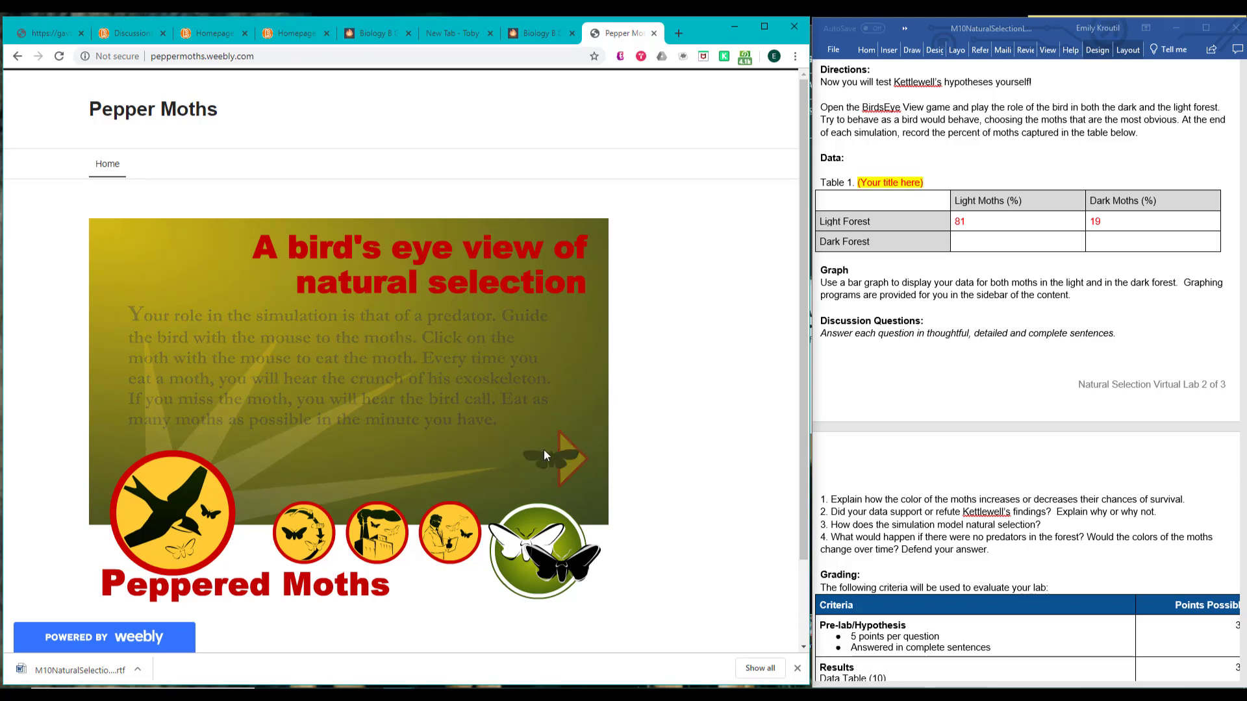
click(441, 390)
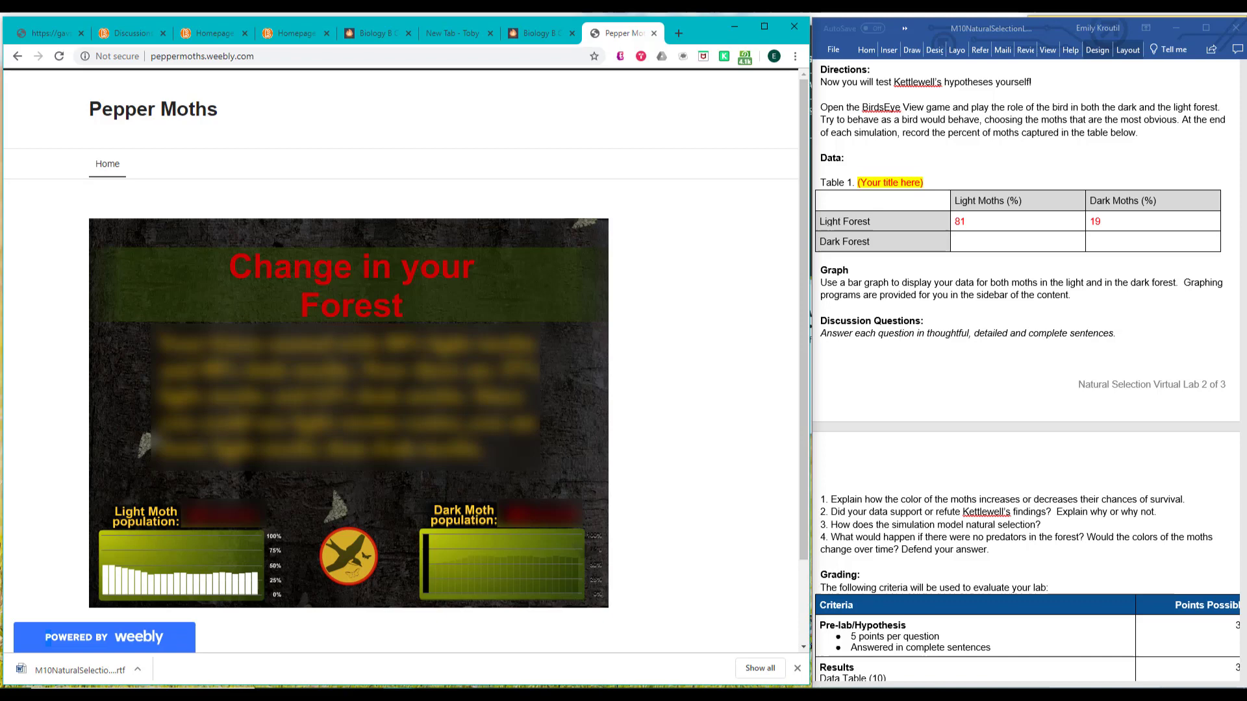
- Enter 50 light and 50 dark moths in the Word table's Dark Forest row
click(1005, 243)
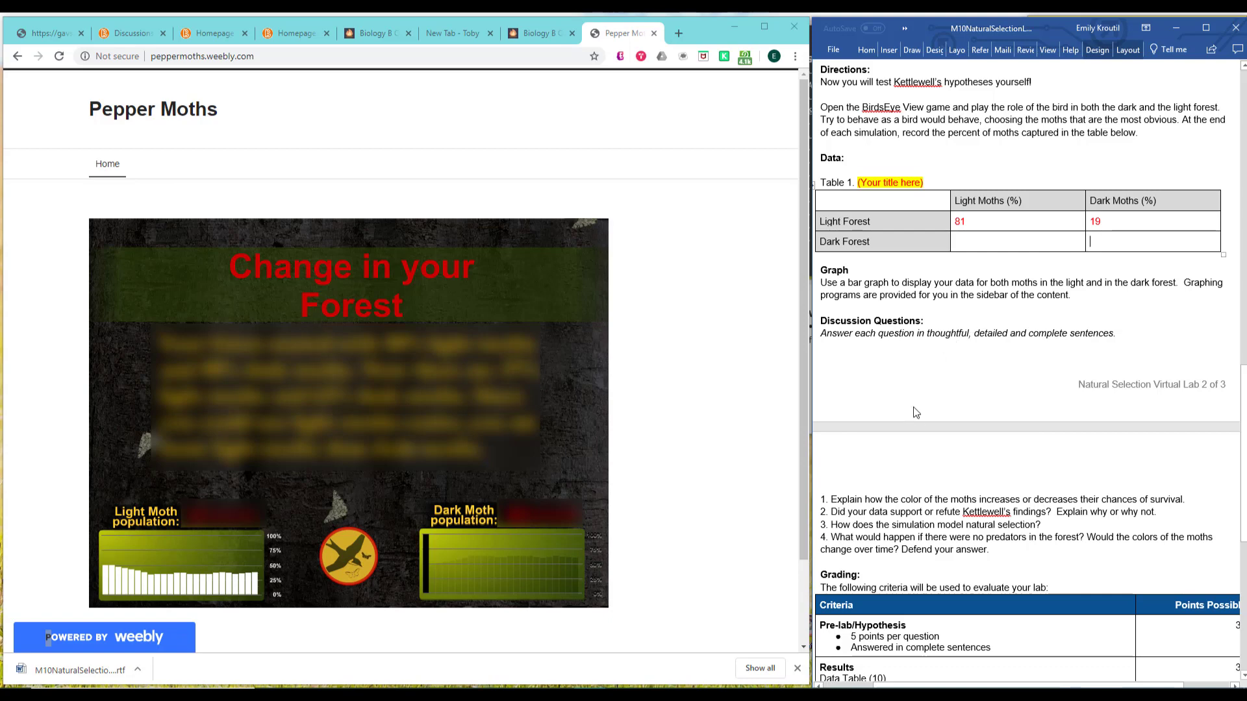
scroll(913, 408, down, 1)
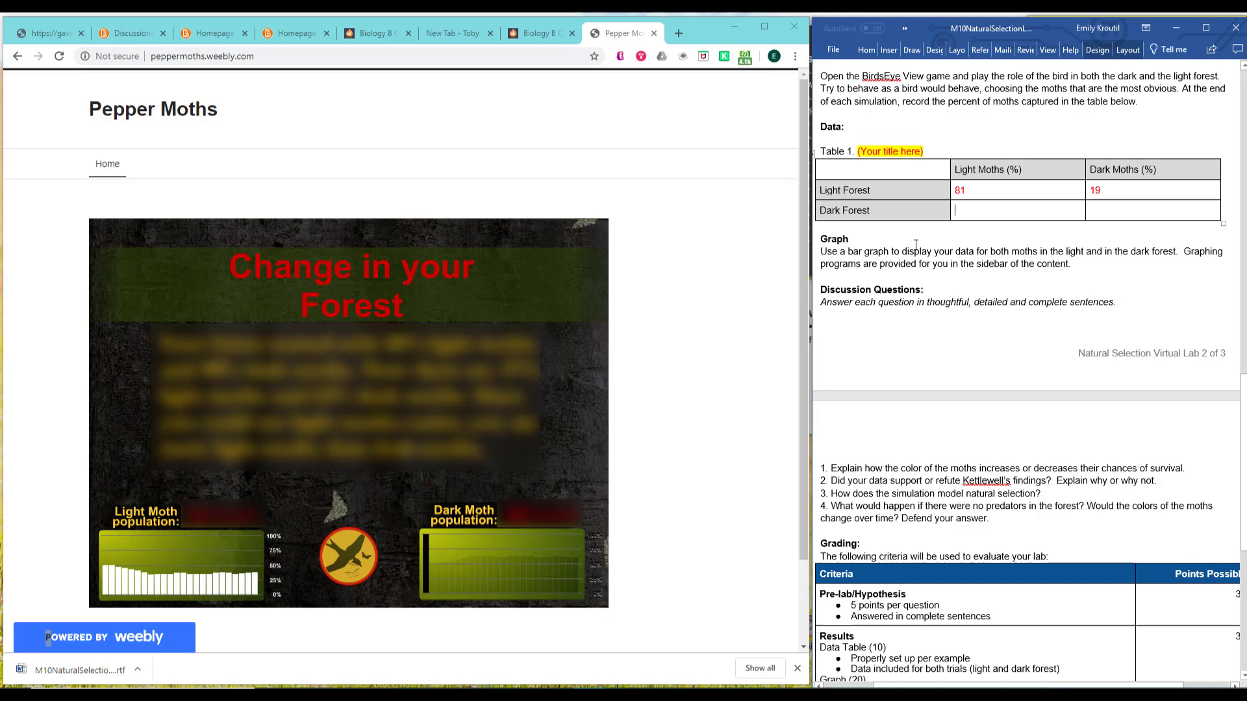
text(5050)
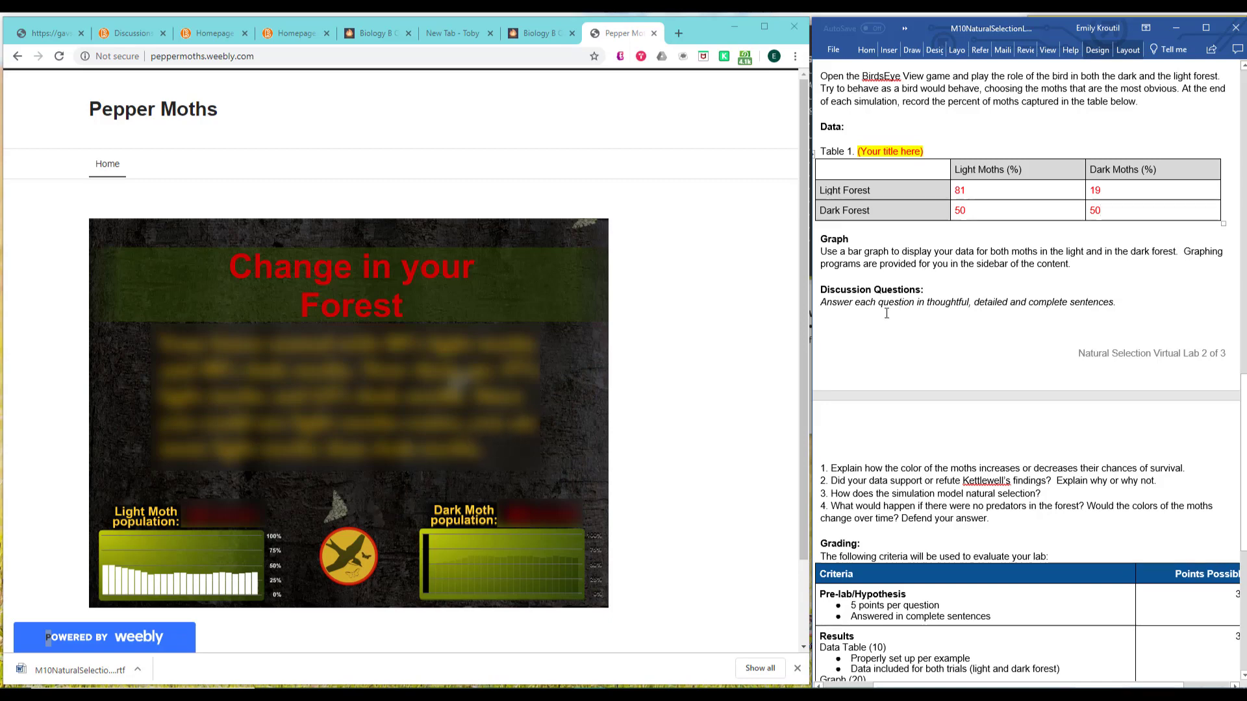
- Scroll through the handout to review the completed data table
scroll(1015, 328, down, 3)
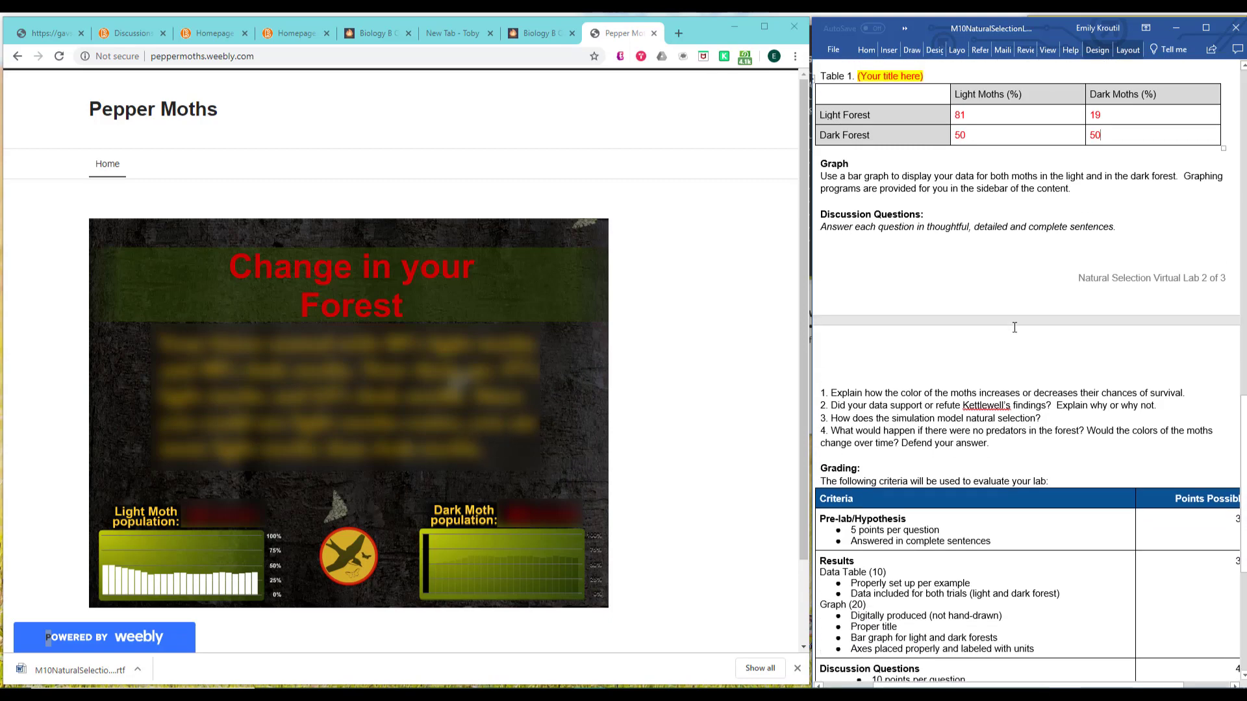
scroll(942, 319, up, 3)
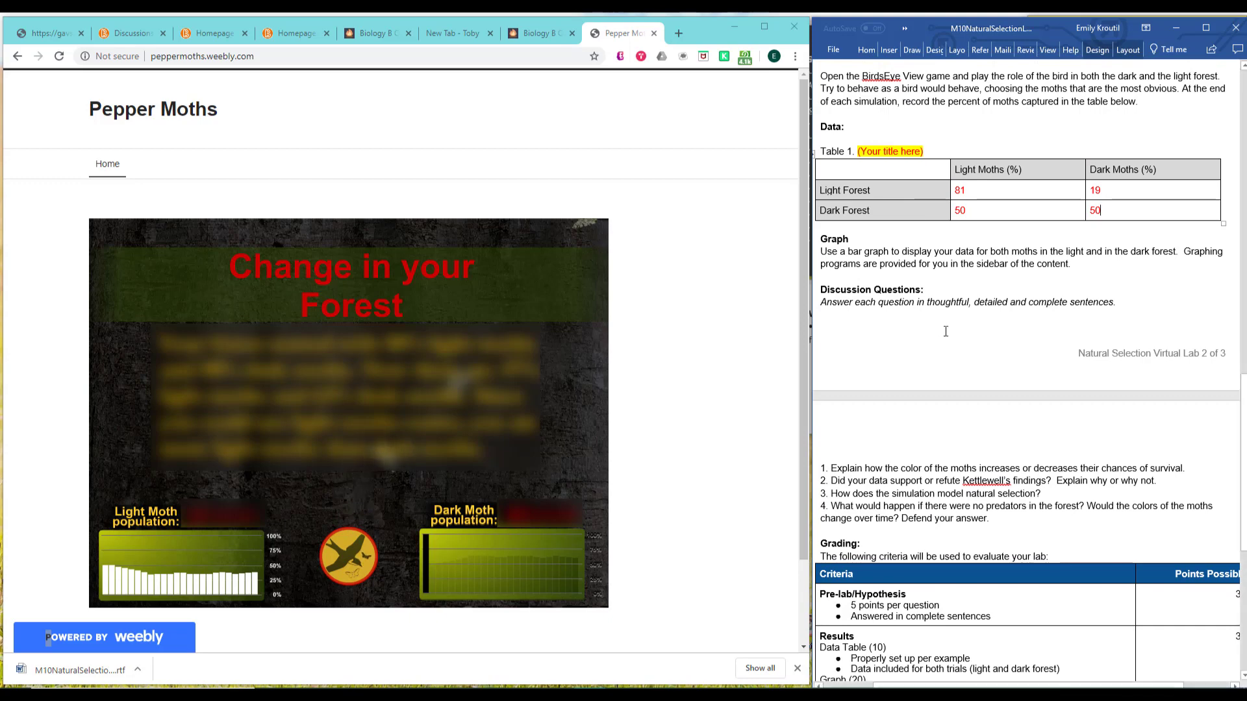
scroll(946, 331, down, 2)
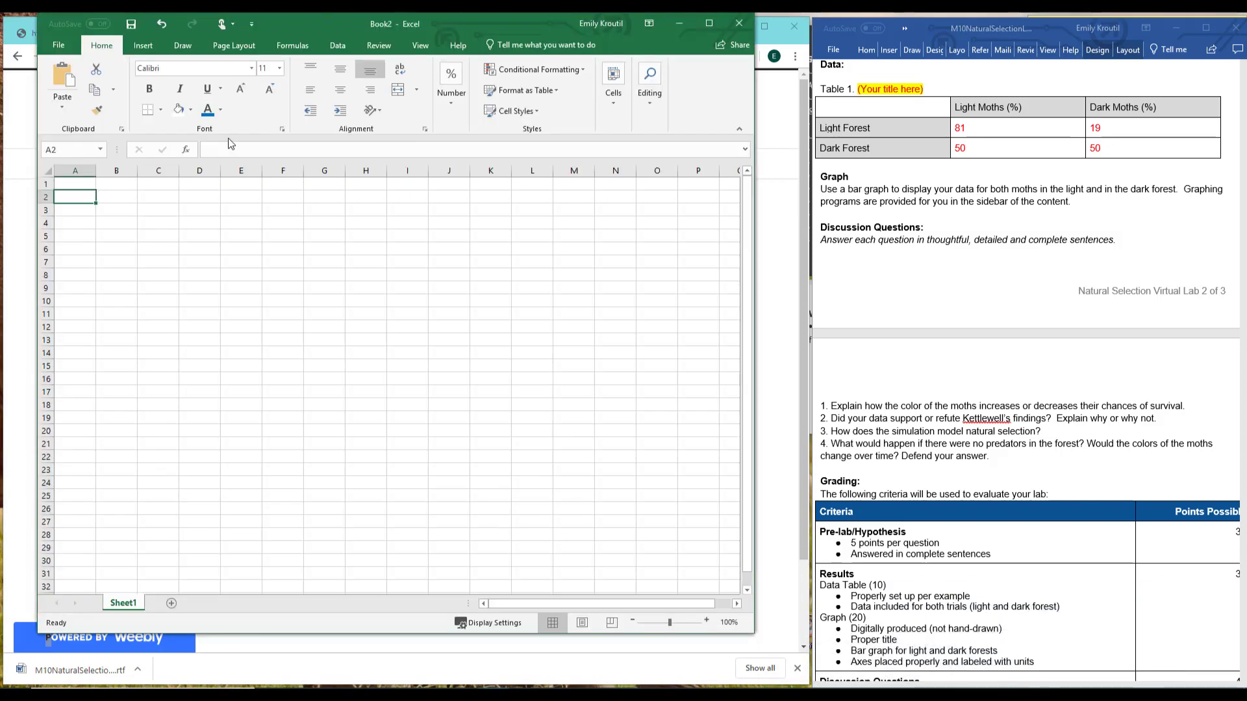
- Add column headings 'Light Moths %' and 'Dark Moths %' in B1:C1 and autofit both columns
click(124, 184)
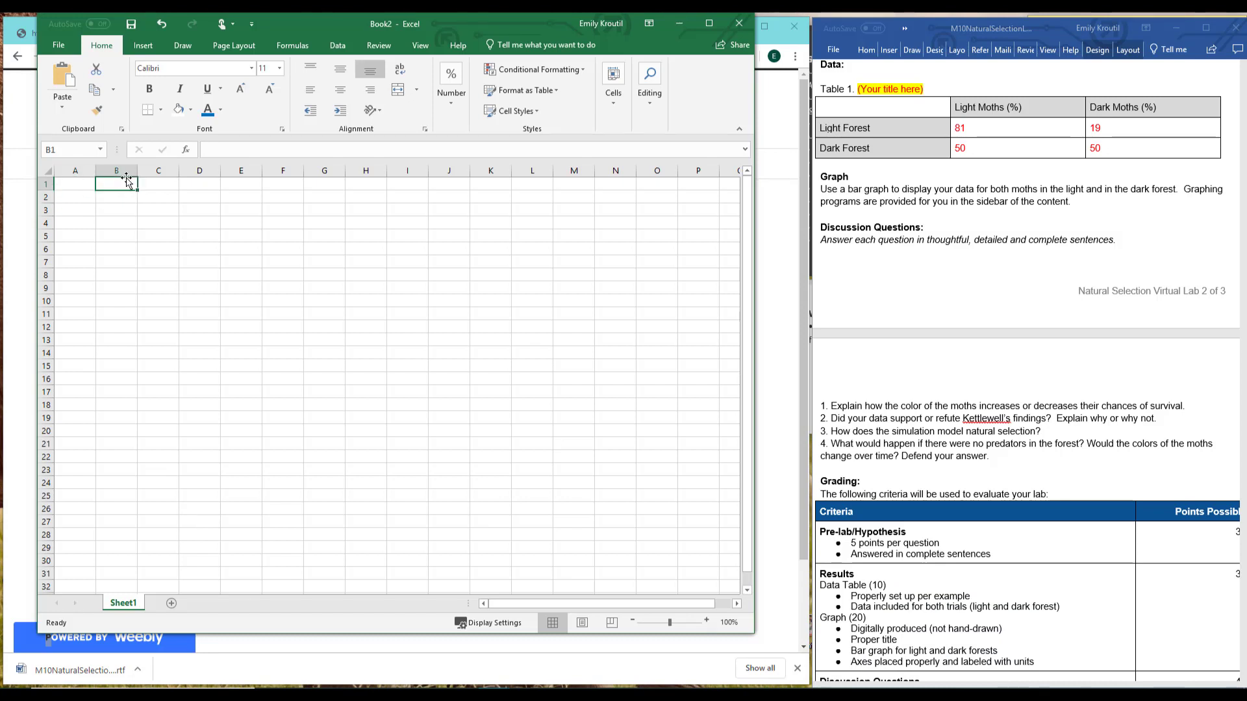
text(Light M)
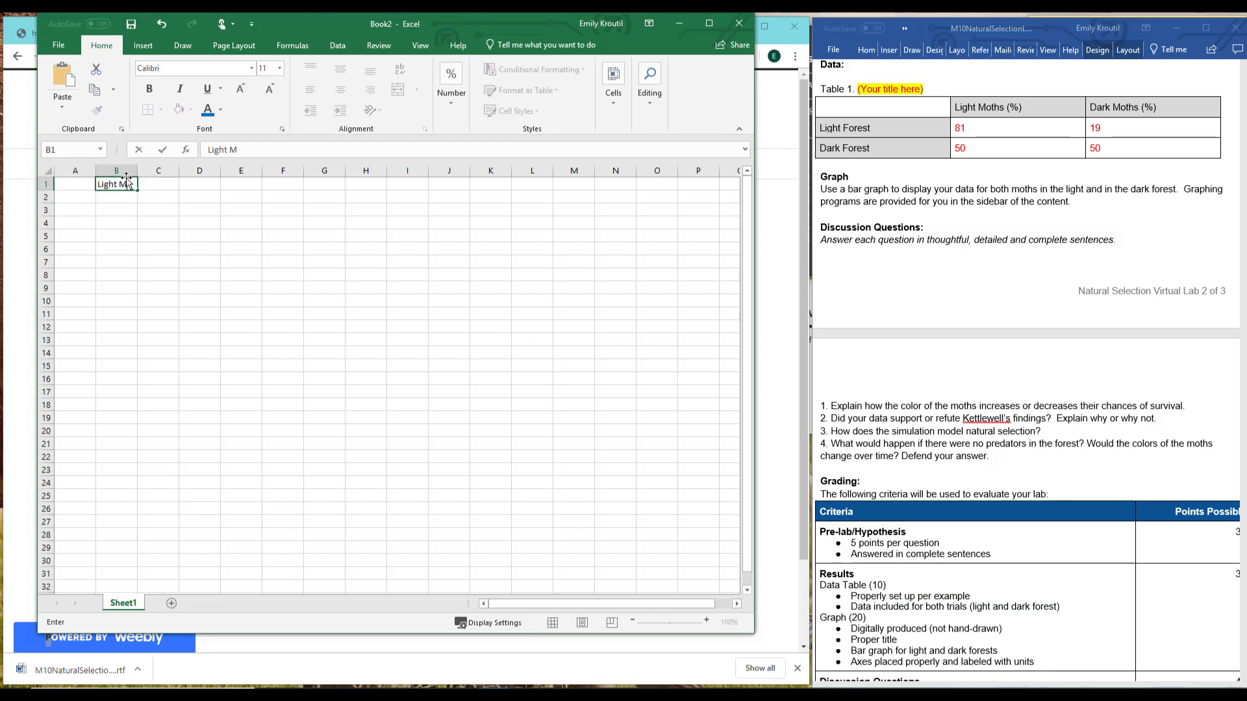
text(oths)
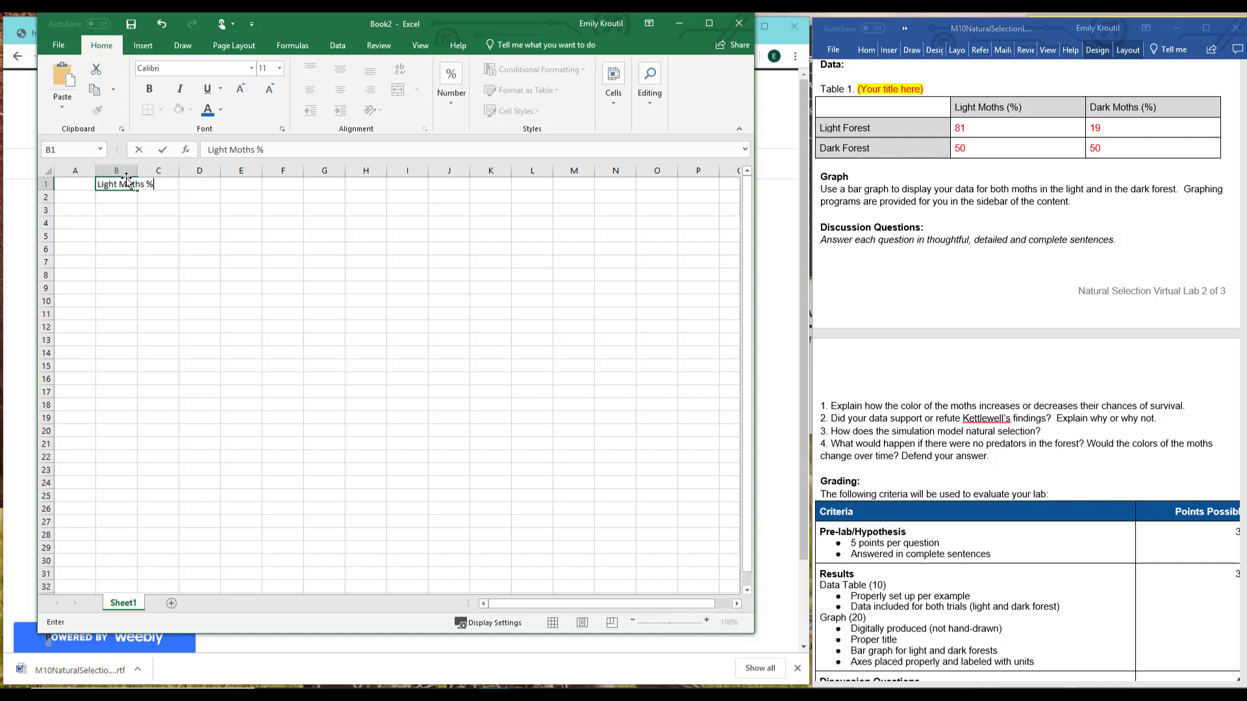
text( %)
key(Tab)
text(Da)
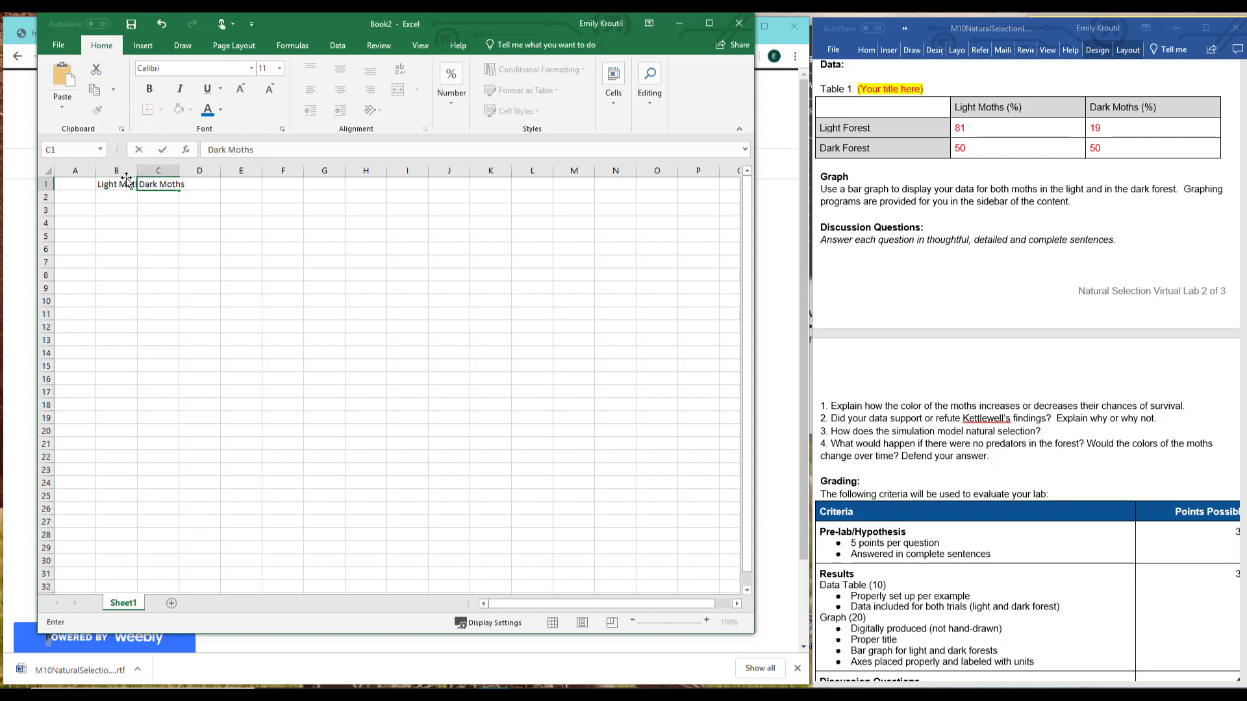
text(rk Moths %)
key(Return)
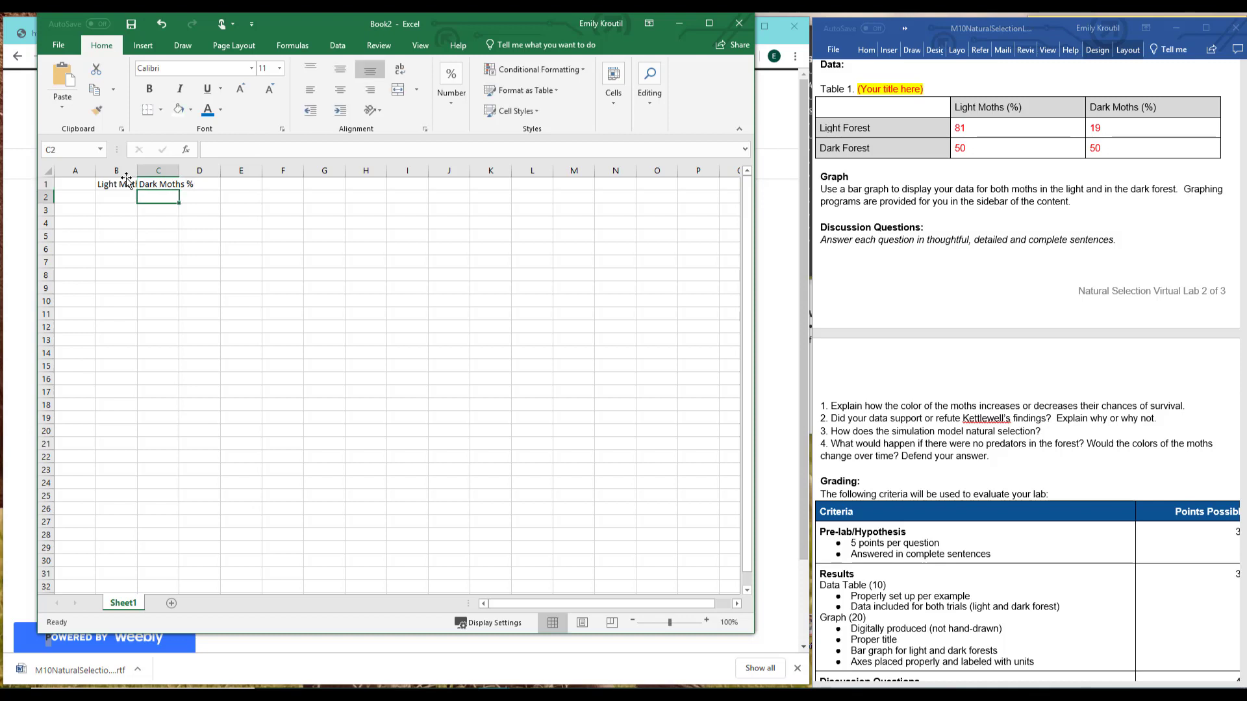
double_click(137, 174)
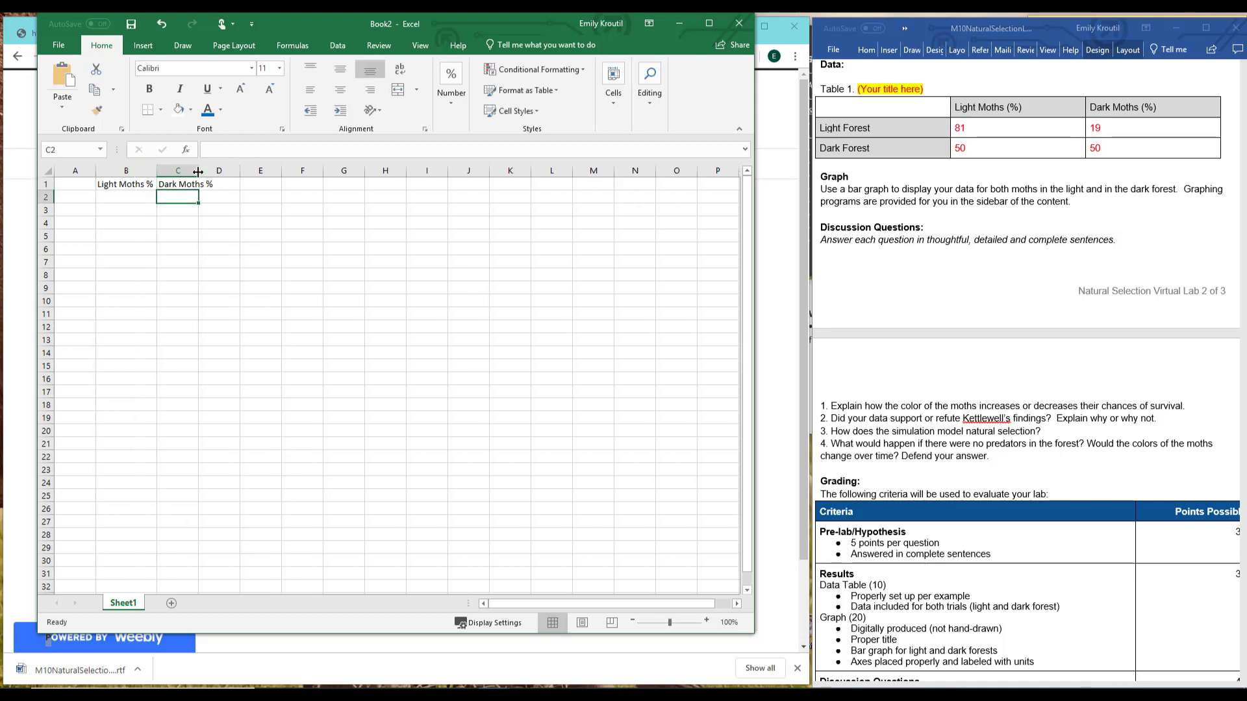
double_click(198, 171)
- Enter row labels 'Light Forest' and 'Dark Forest' in A2:A3
click(80, 195)
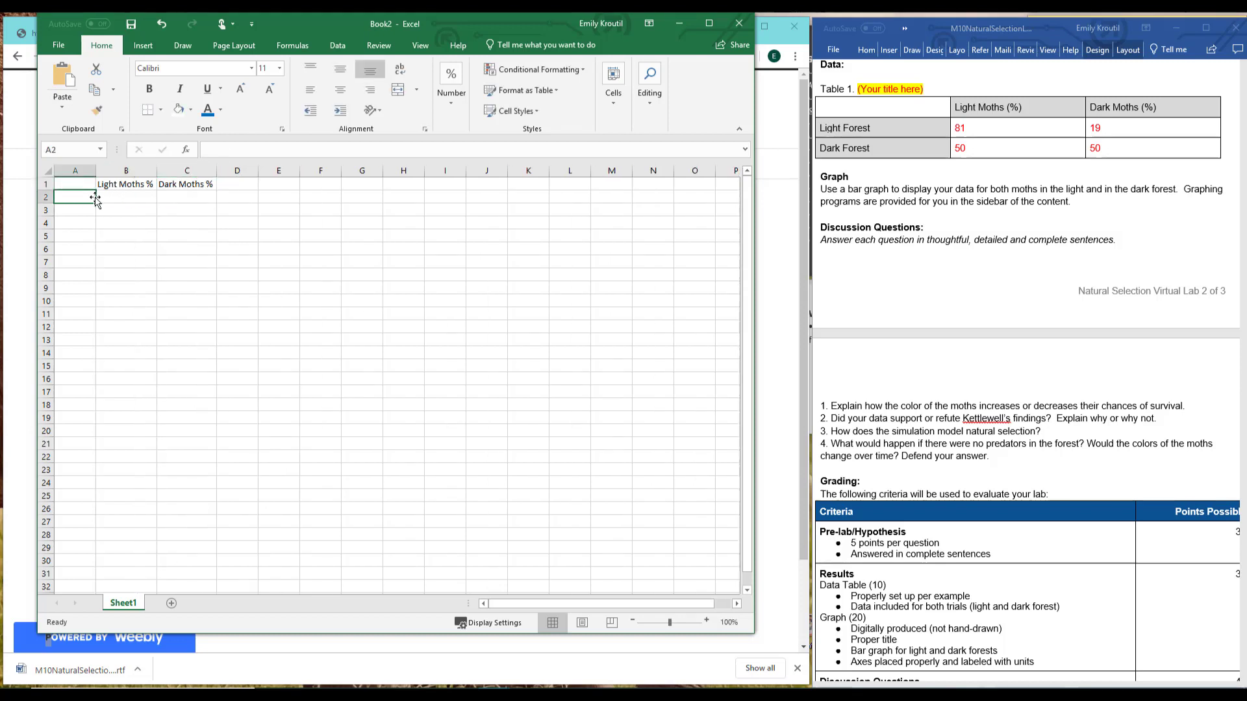
text(Light Fores)
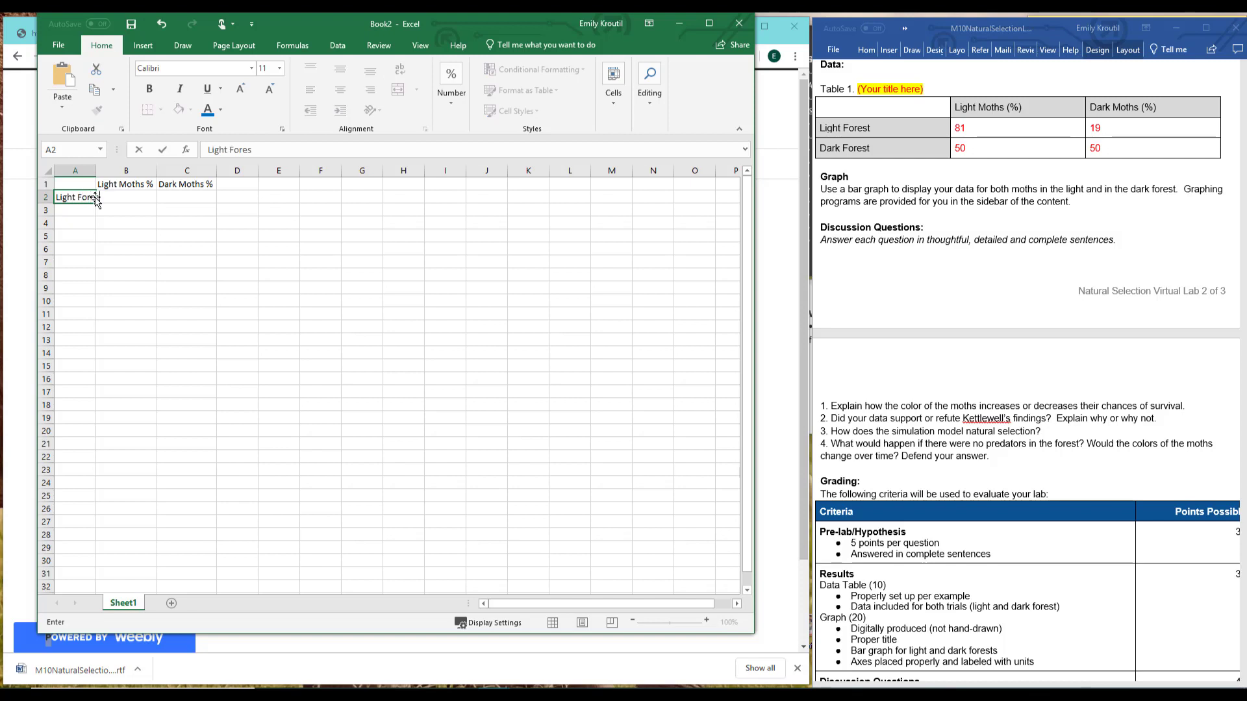
text(t)
key(Return)
text(Dark)
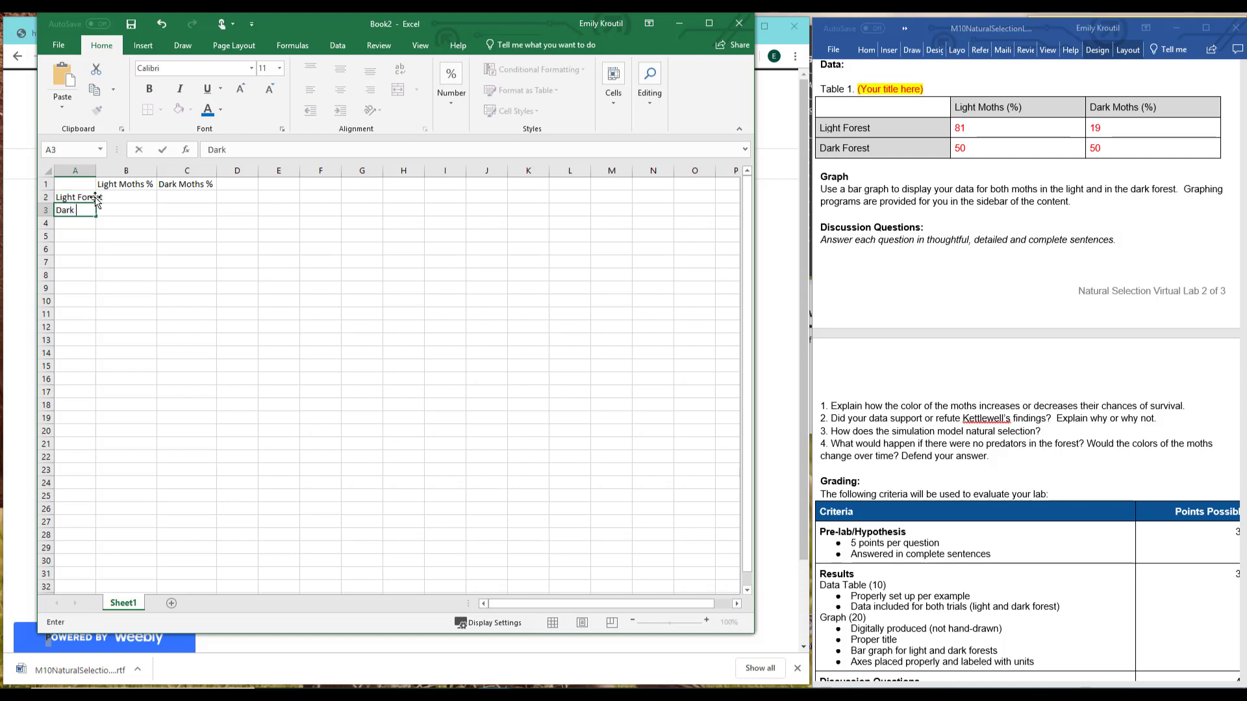
text( Forest)
- Fill in values 81/19 for Light Forest and 50/50 for Dark Forest, then widen column A
click(97, 198)
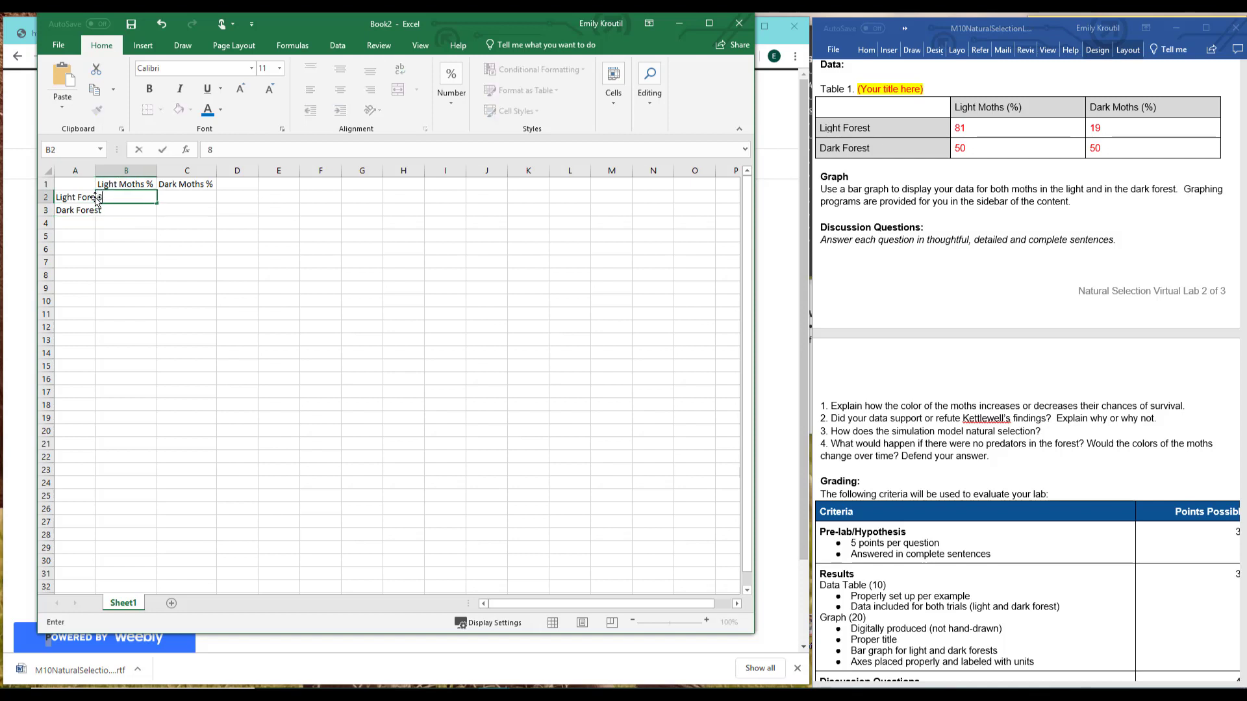
text(81)
key(Tab)
text(19)
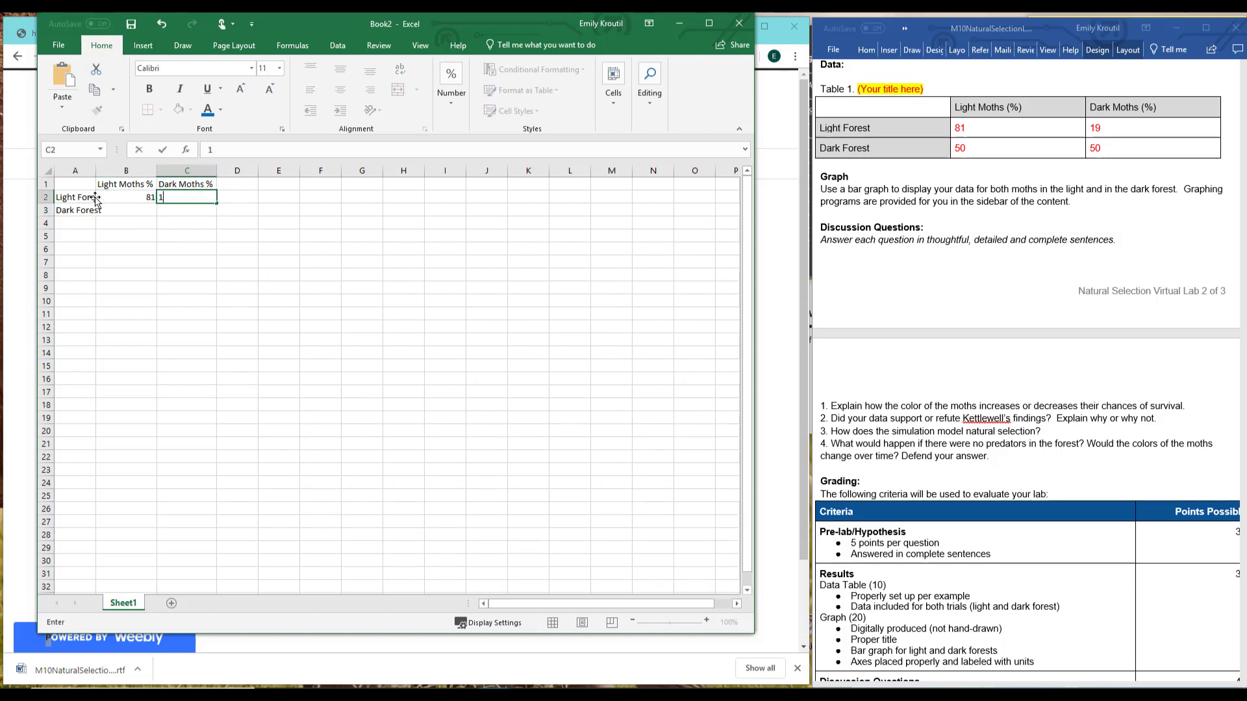
key(Down)
text(50)
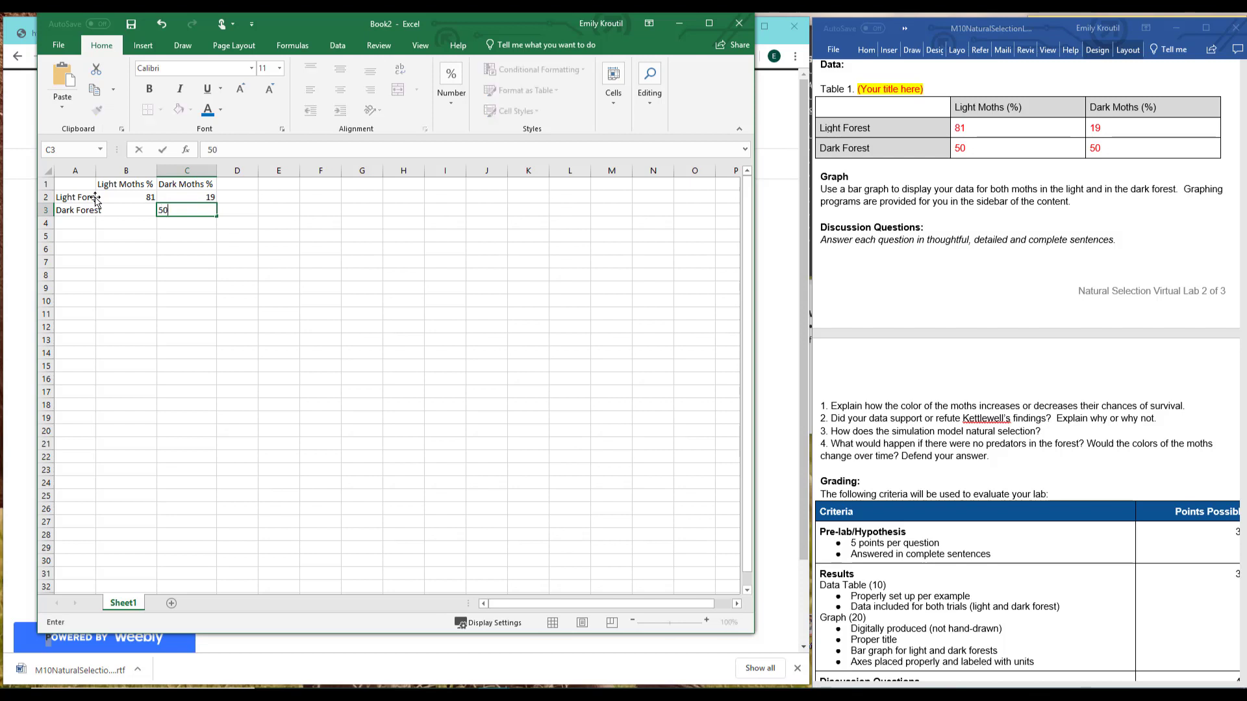
key(Left)
text(50)
key(Left)
key(Right)
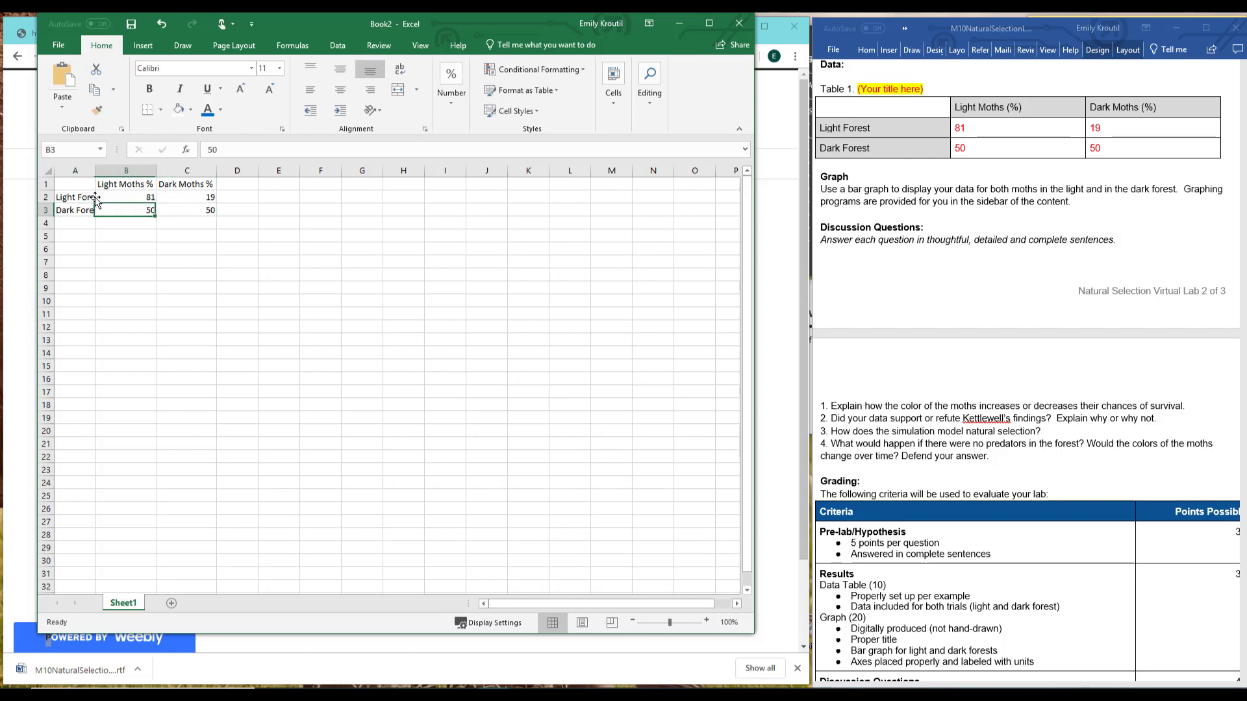
drag(96, 172, 104, 174)
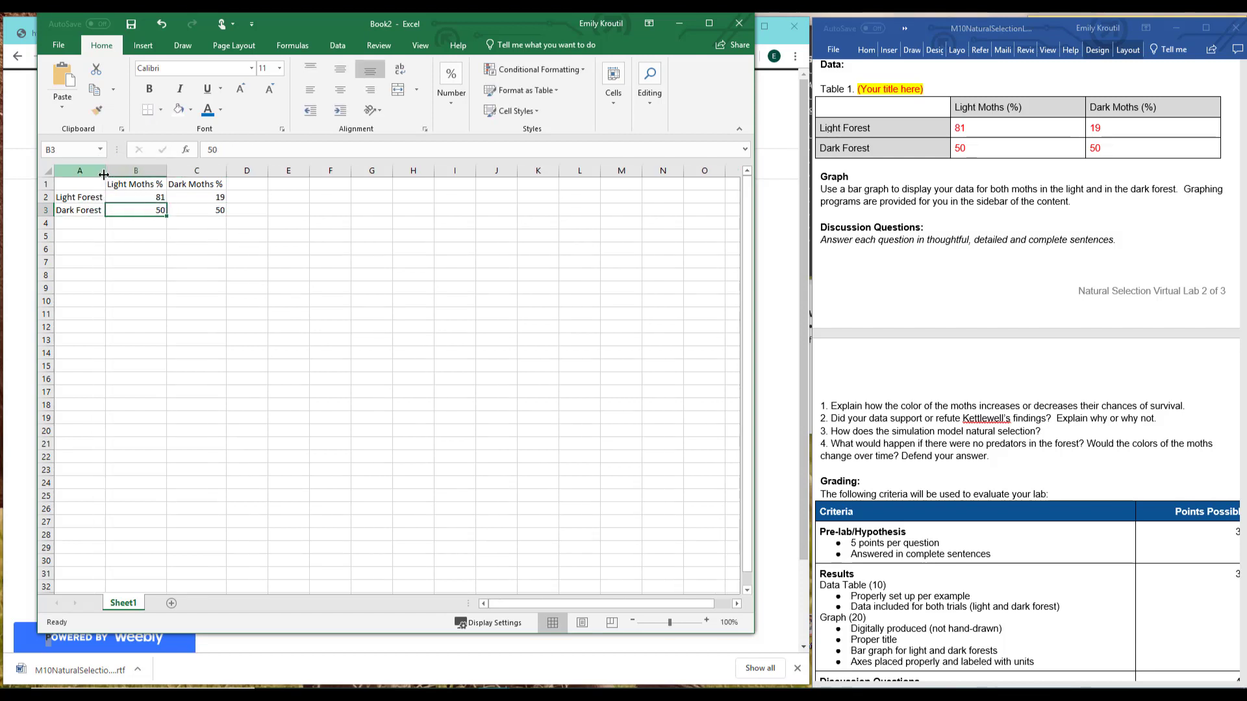
- Set up the transposed table in rows 5–7 and select its headings and values B5:C7
click(200, 226)
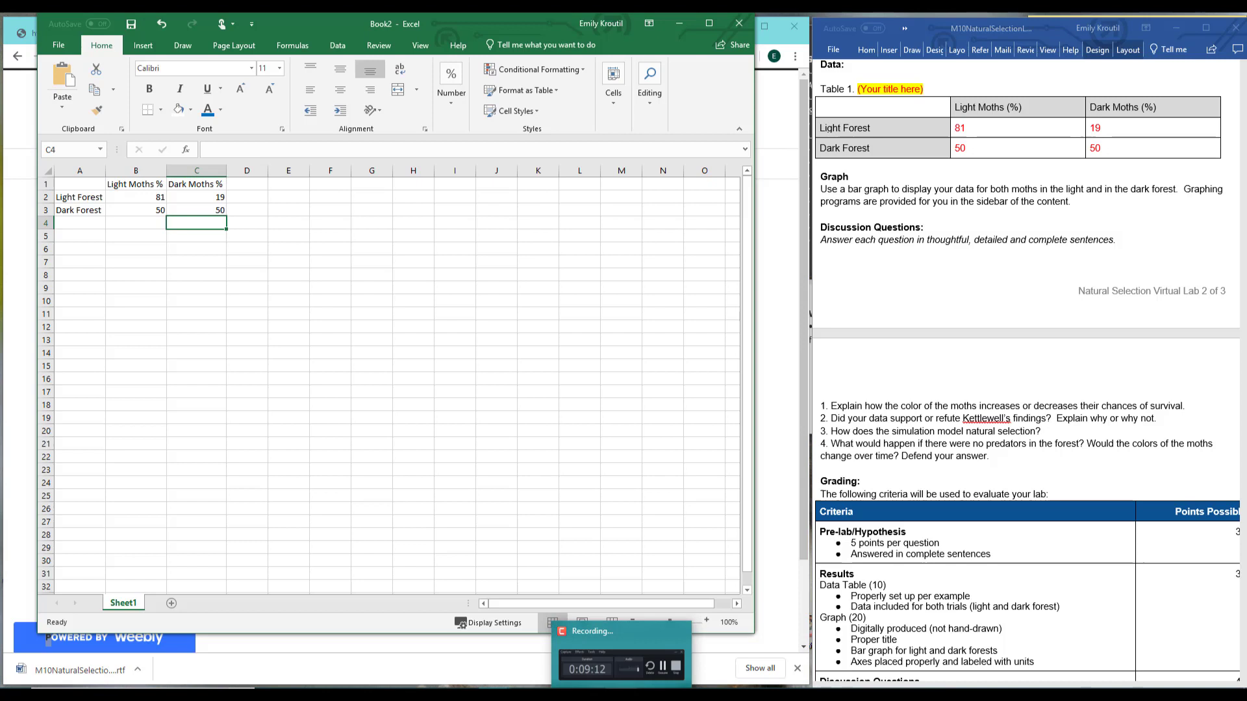
click(1185, 642)
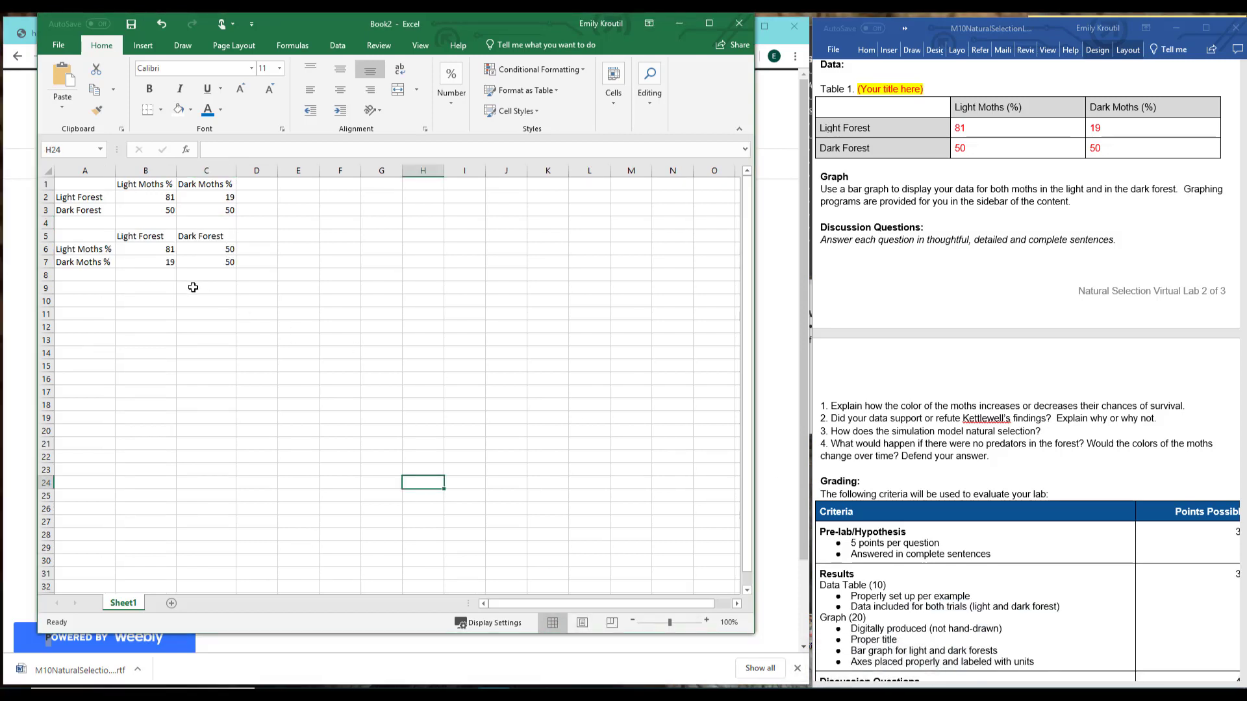
drag(109, 185, 229, 205)
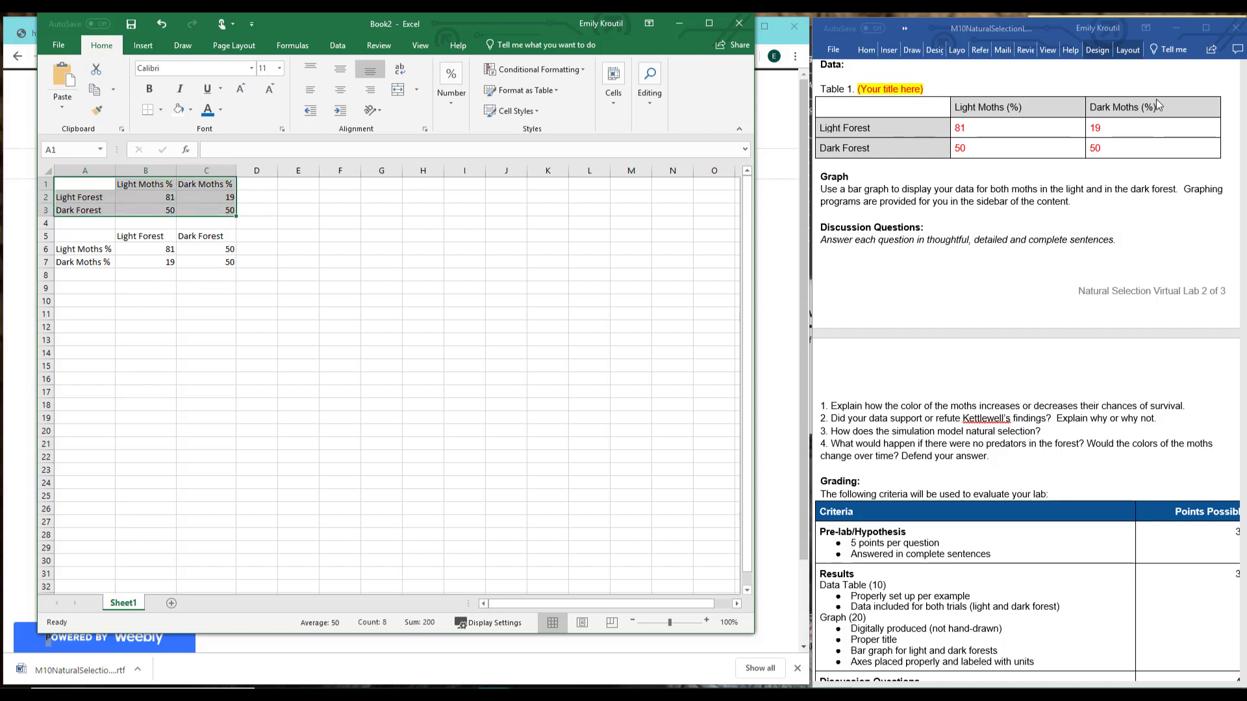
click(255, 261)
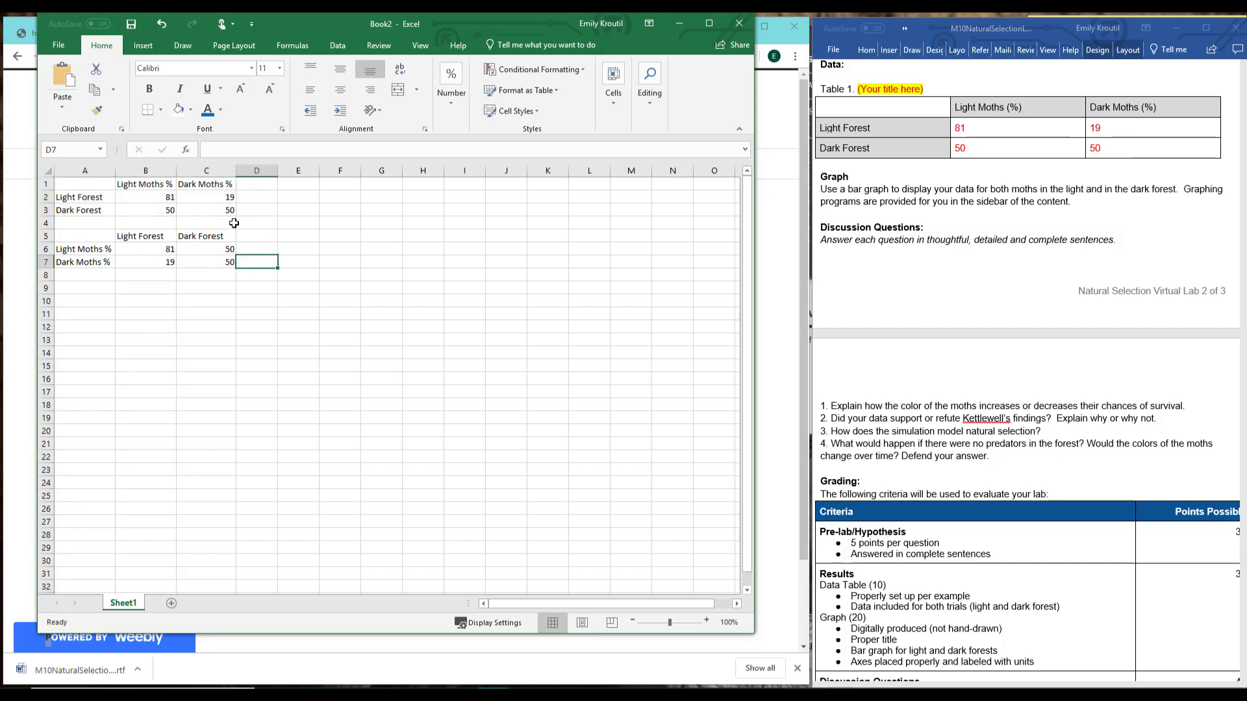
click(104, 240)
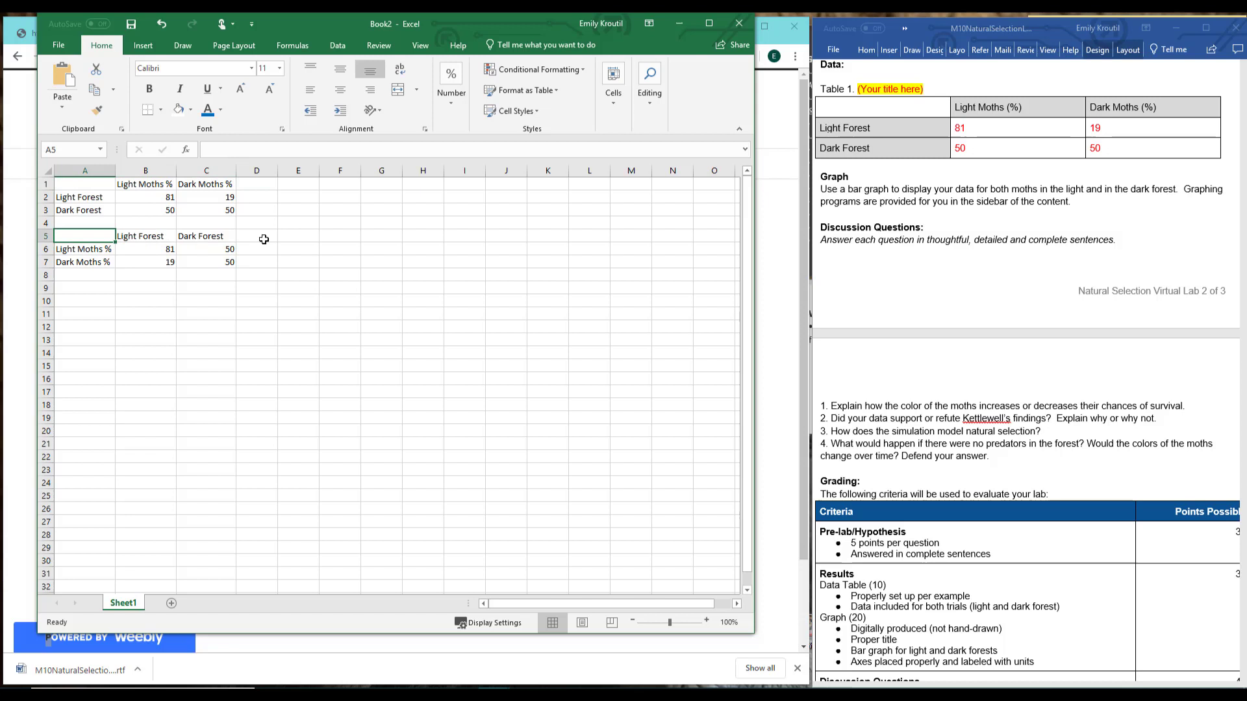
drag(156, 237, 209, 254)
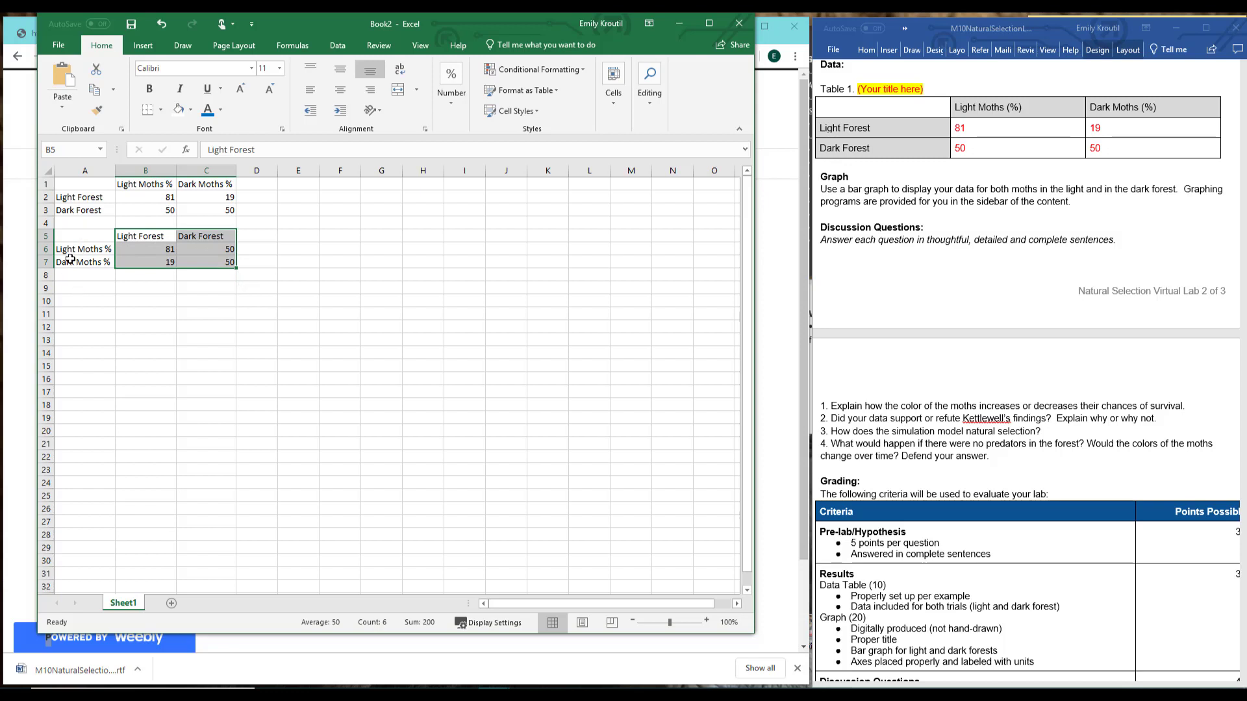
click(140, 46)
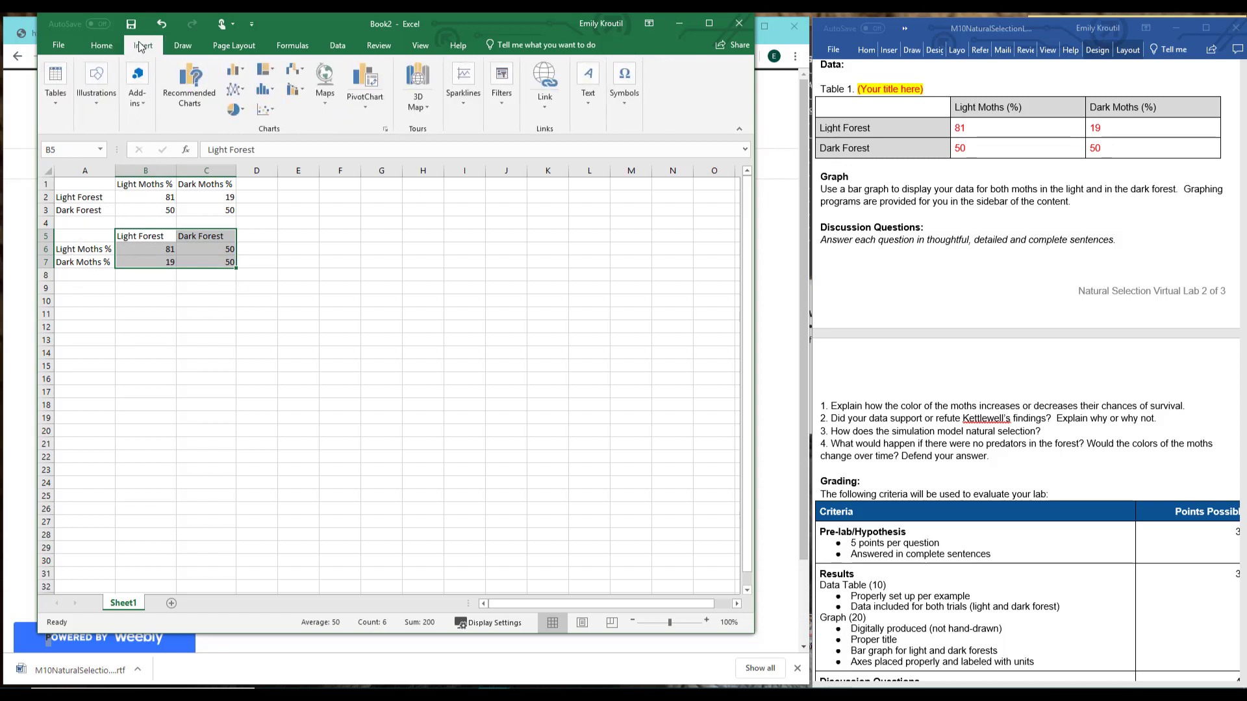
click(235, 70)
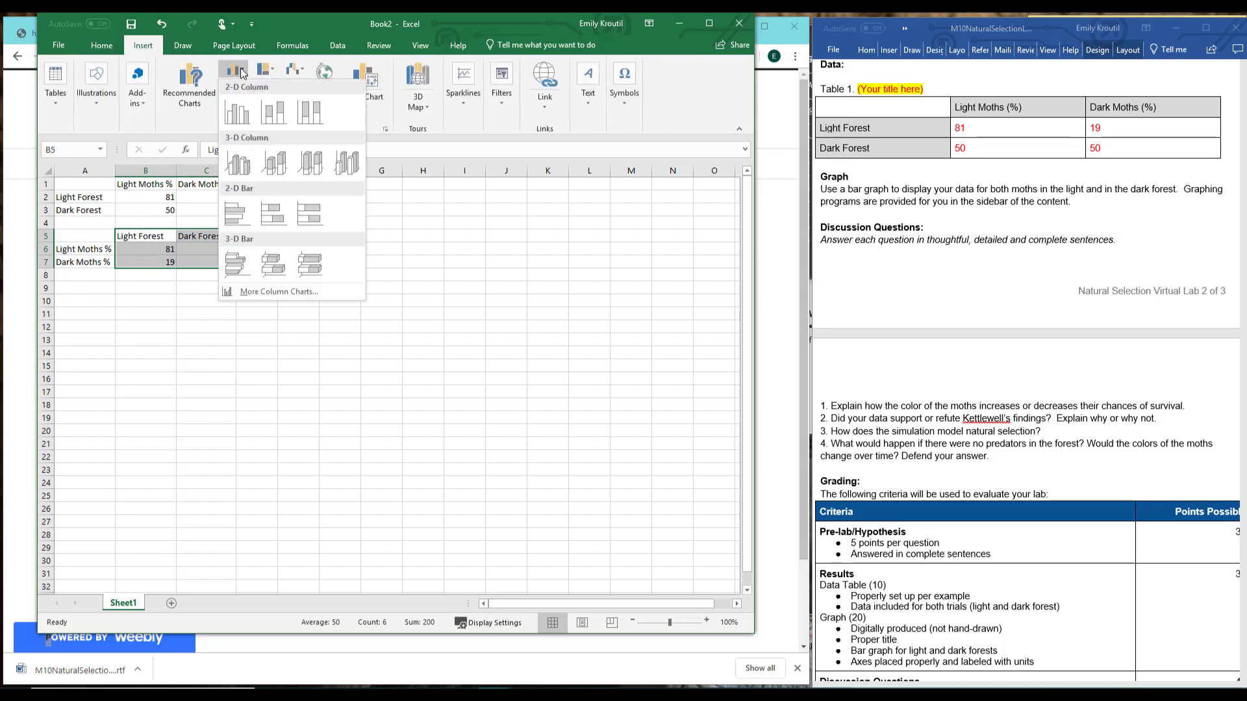
click(303, 118)
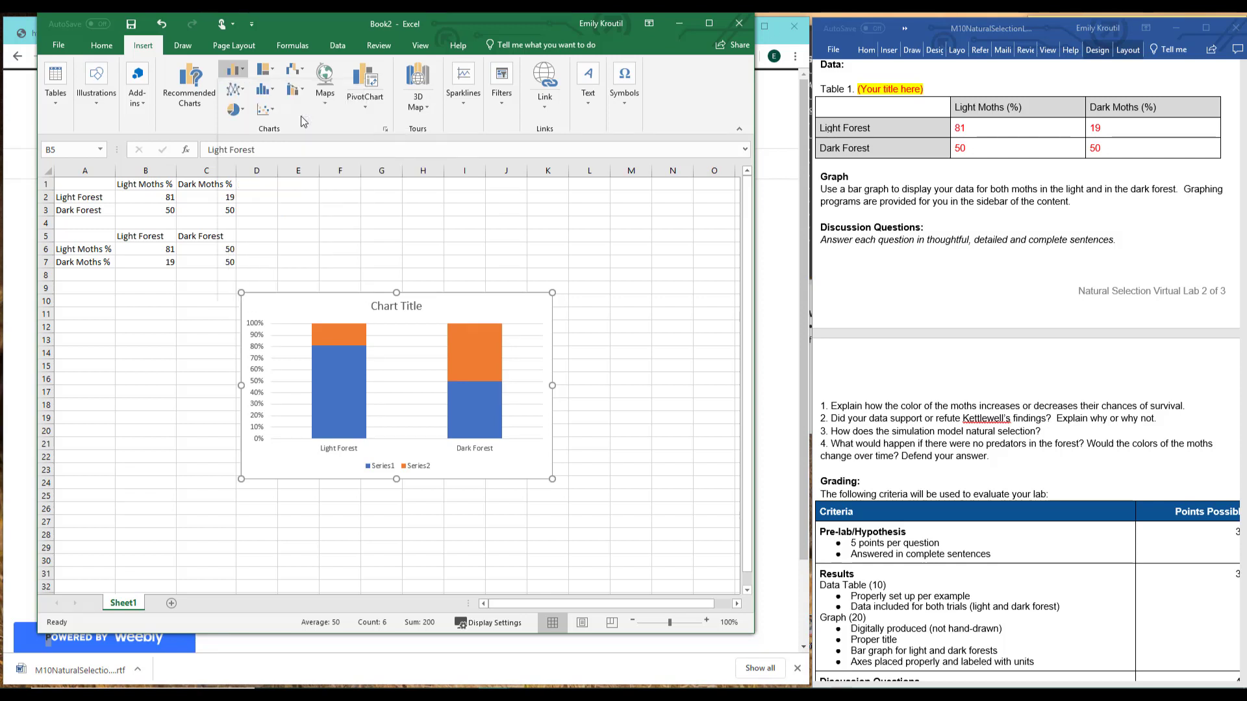
double_click(344, 449)
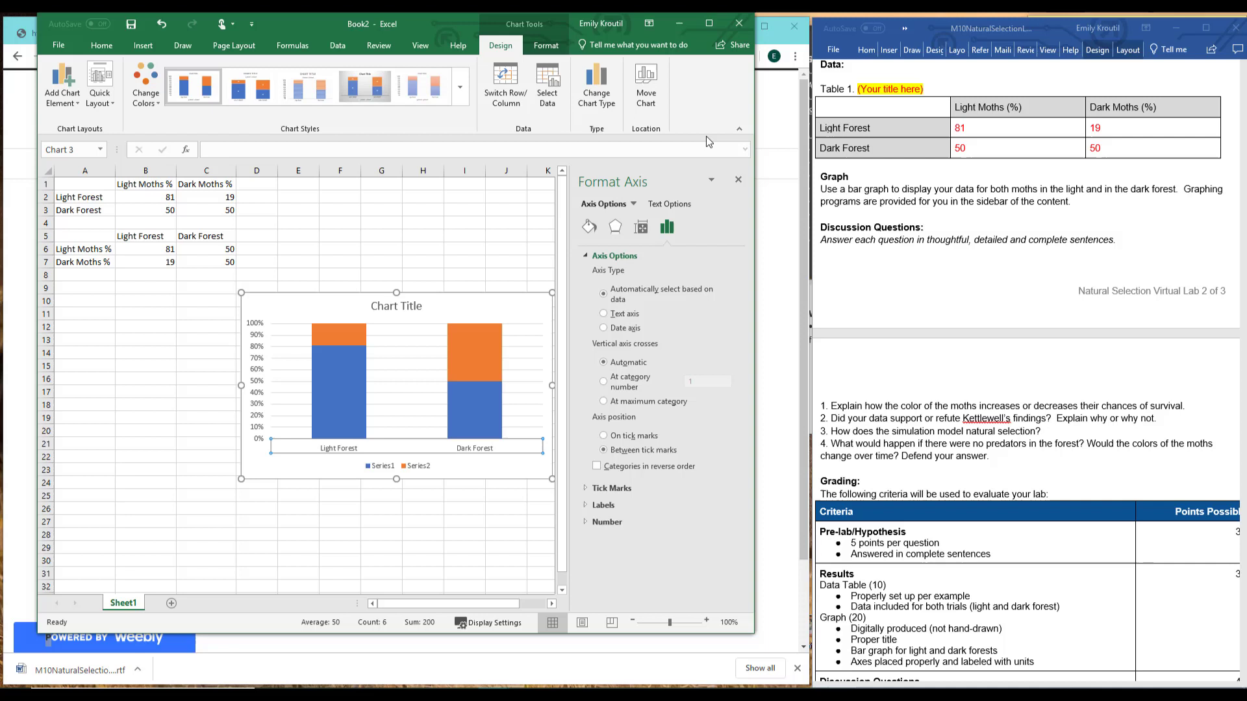
click(738, 182)
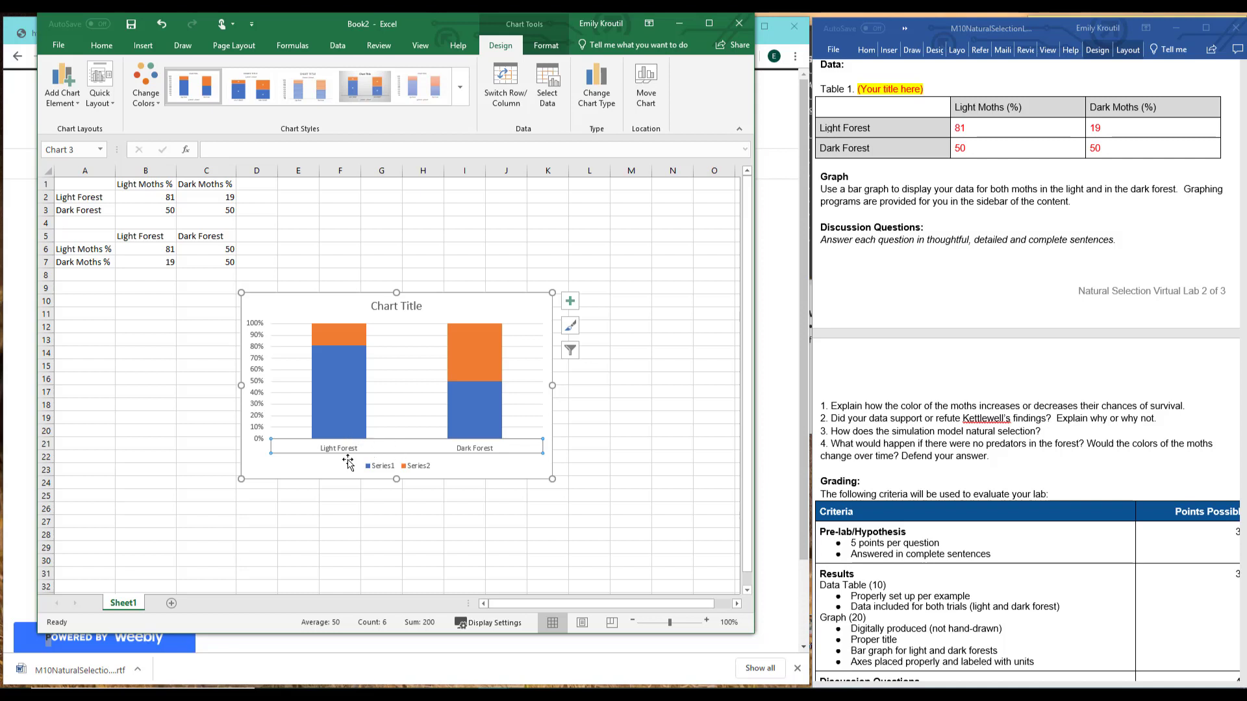
click(339, 432)
click(336, 368)
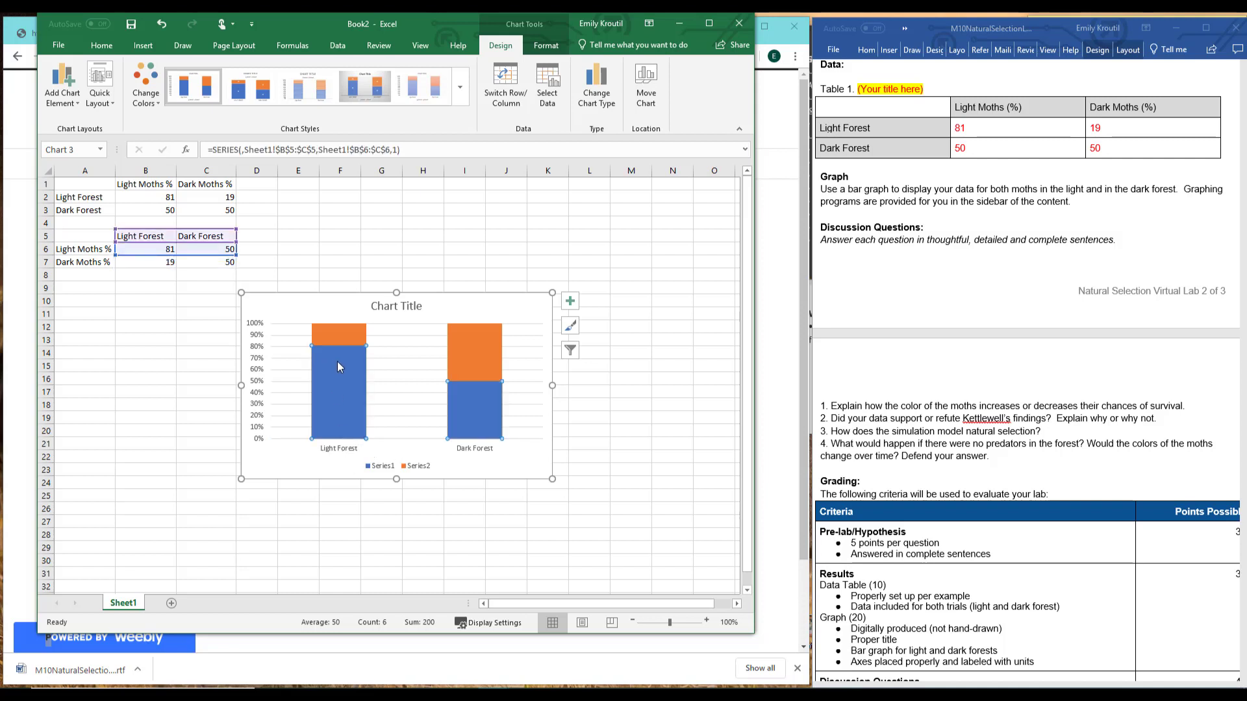
click(384, 466)
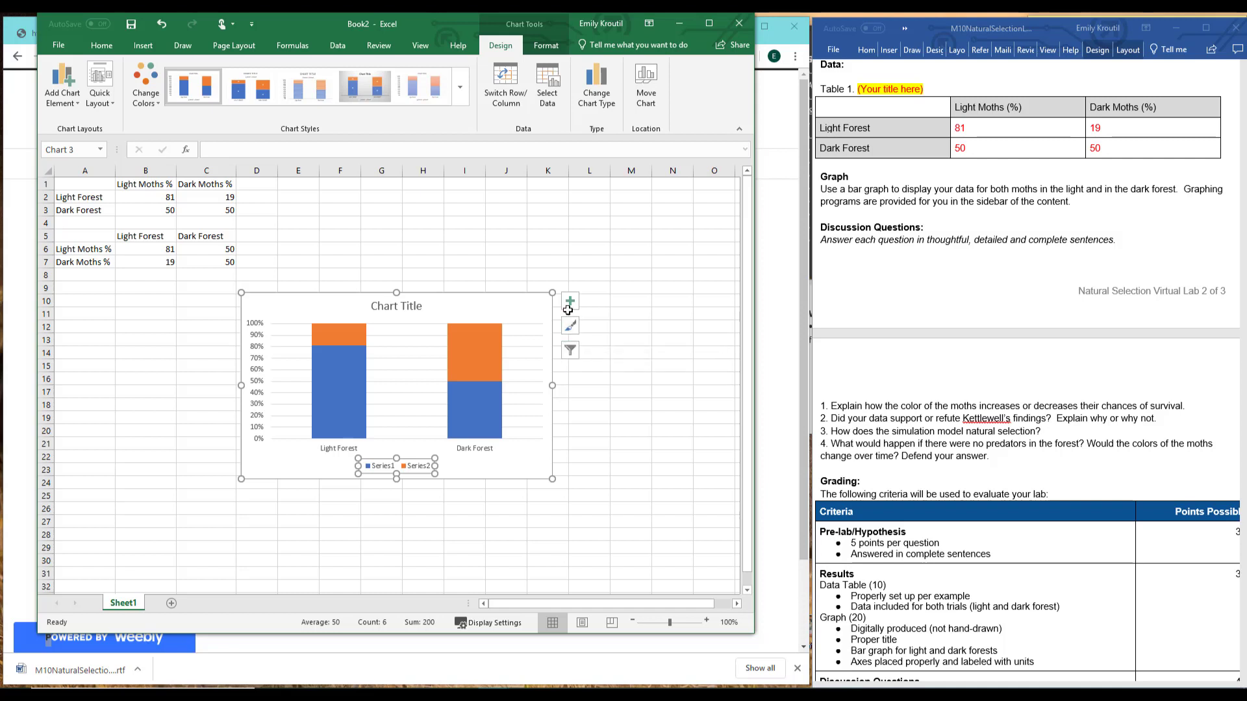
click(568, 310)
click(558, 306)
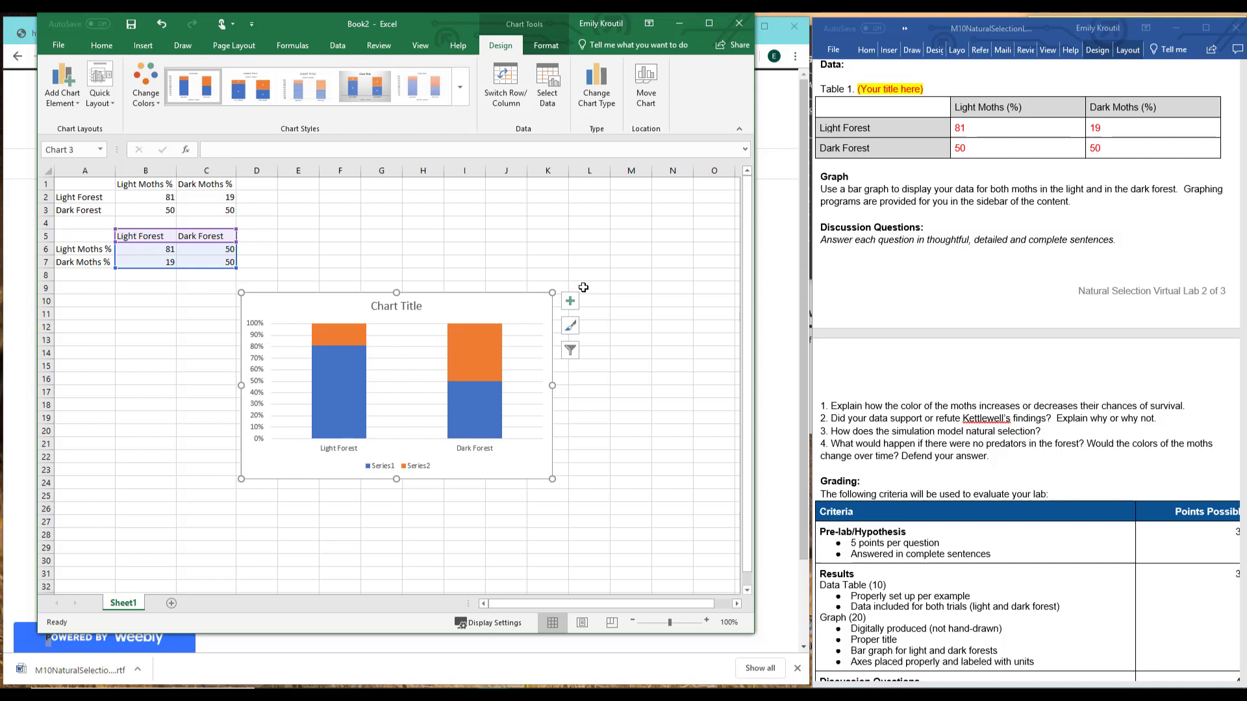
- Turn on axis titles for both chart axes
click(571, 302)
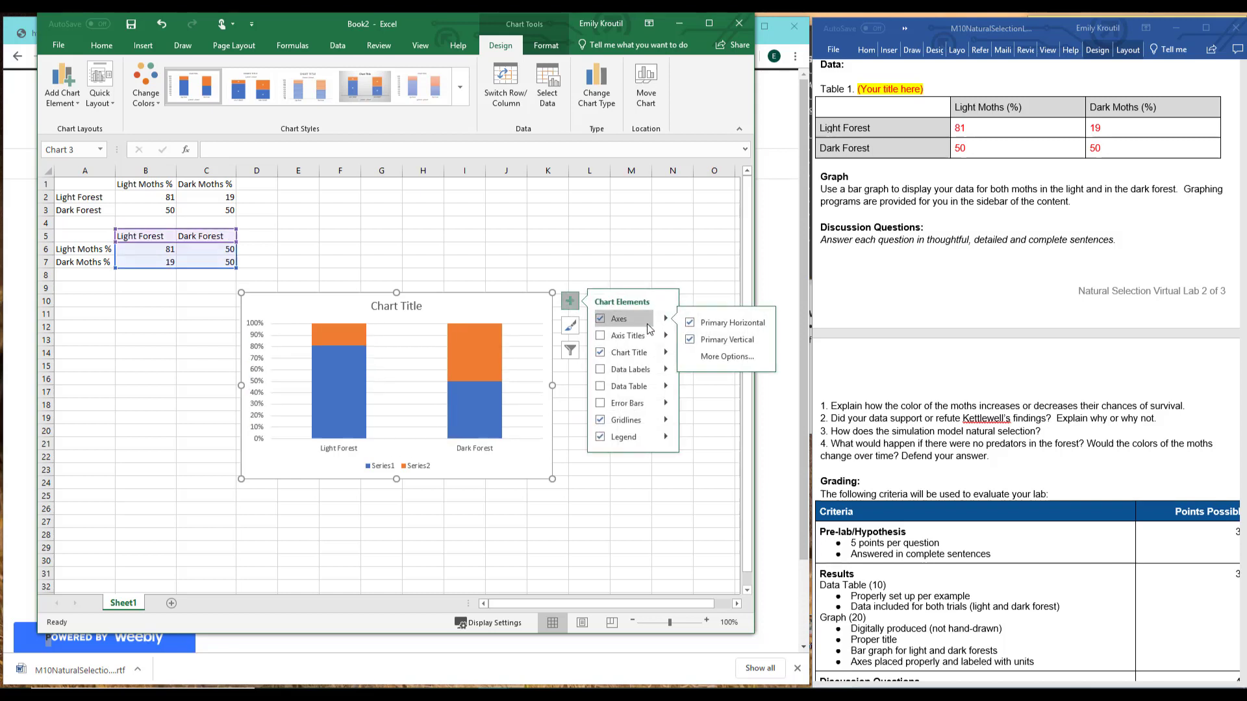
click(628, 343)
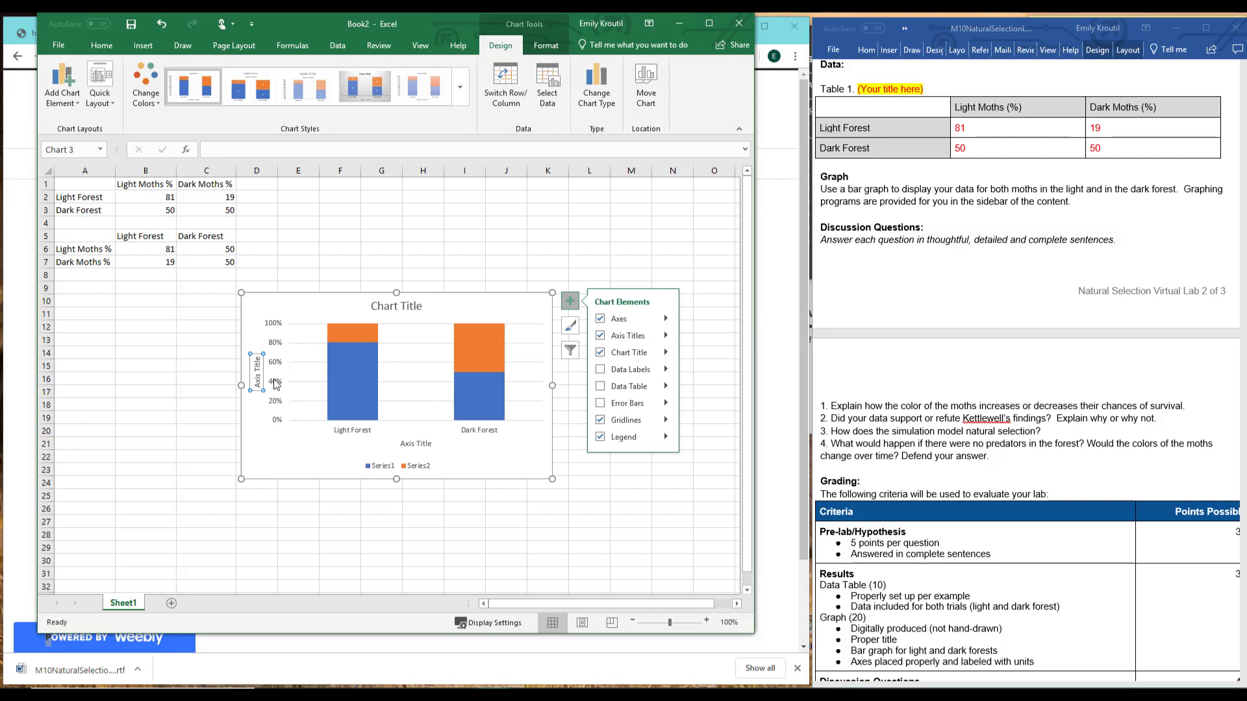
click(258, 369)
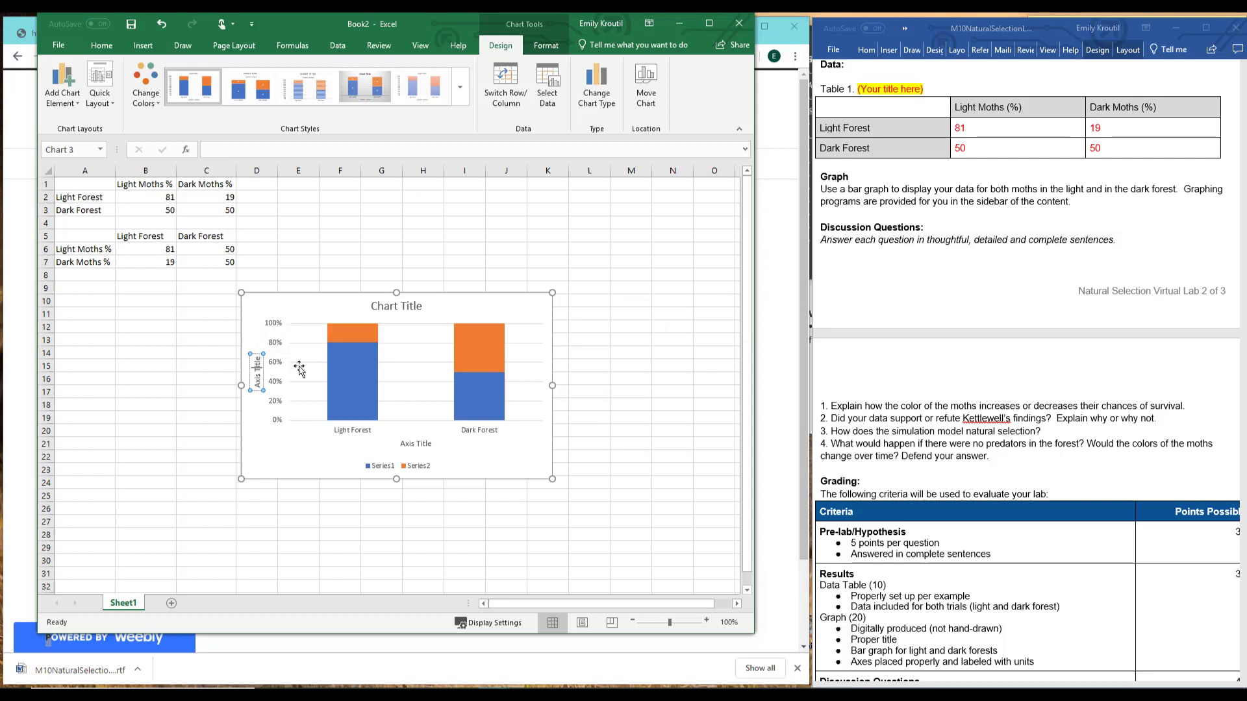
click(519, 305)
click(570, 311)
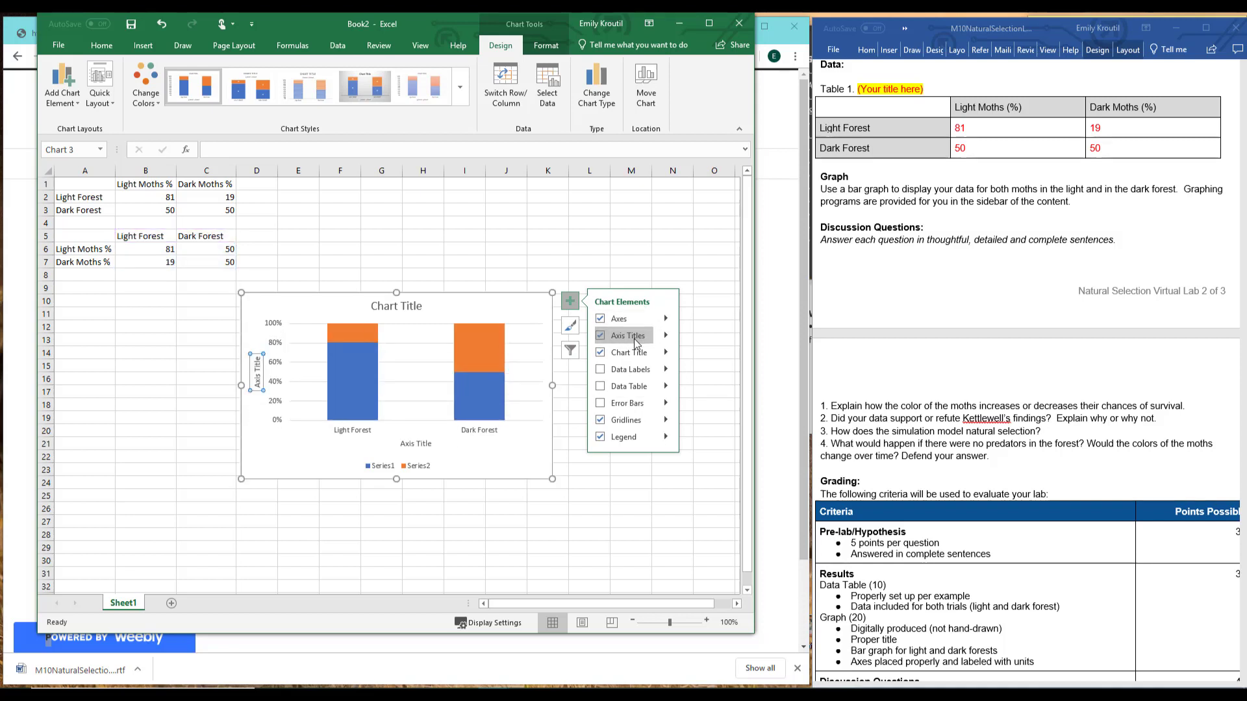
- Title the horizontal axis 'Type of Forest' and the vertical axis 'Moths %'
double_click(416, 444)
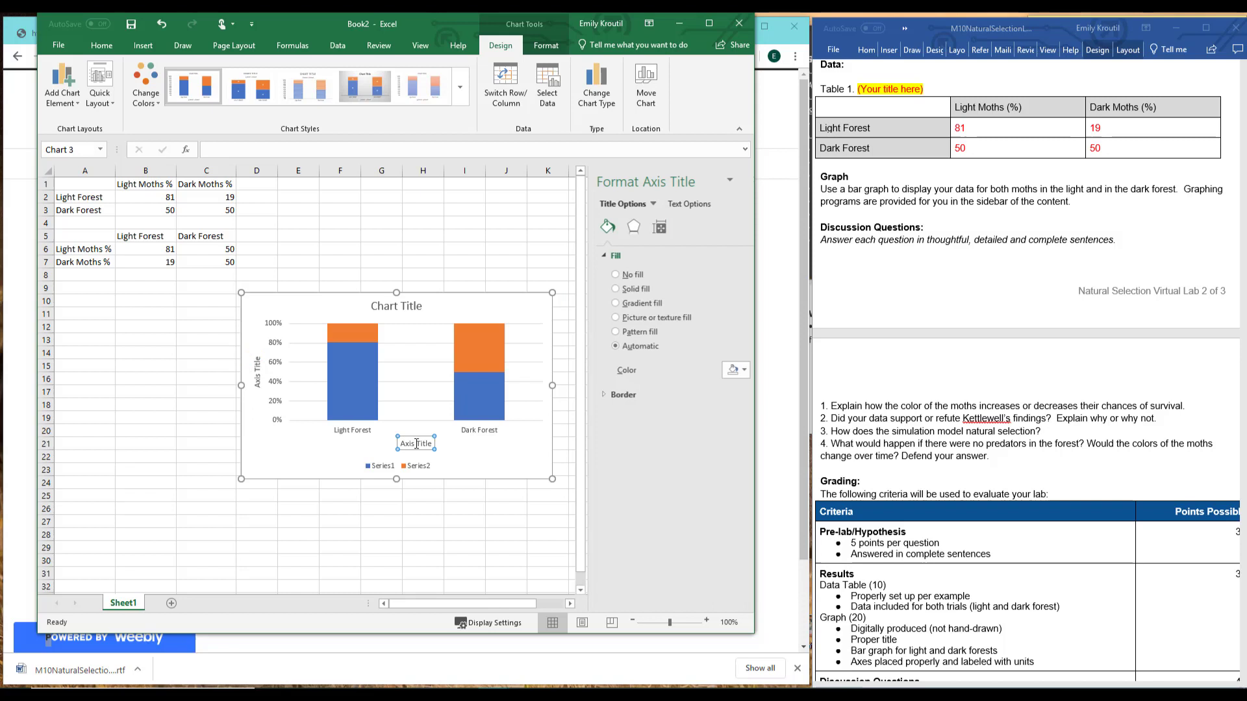
triple_click(417, 443)
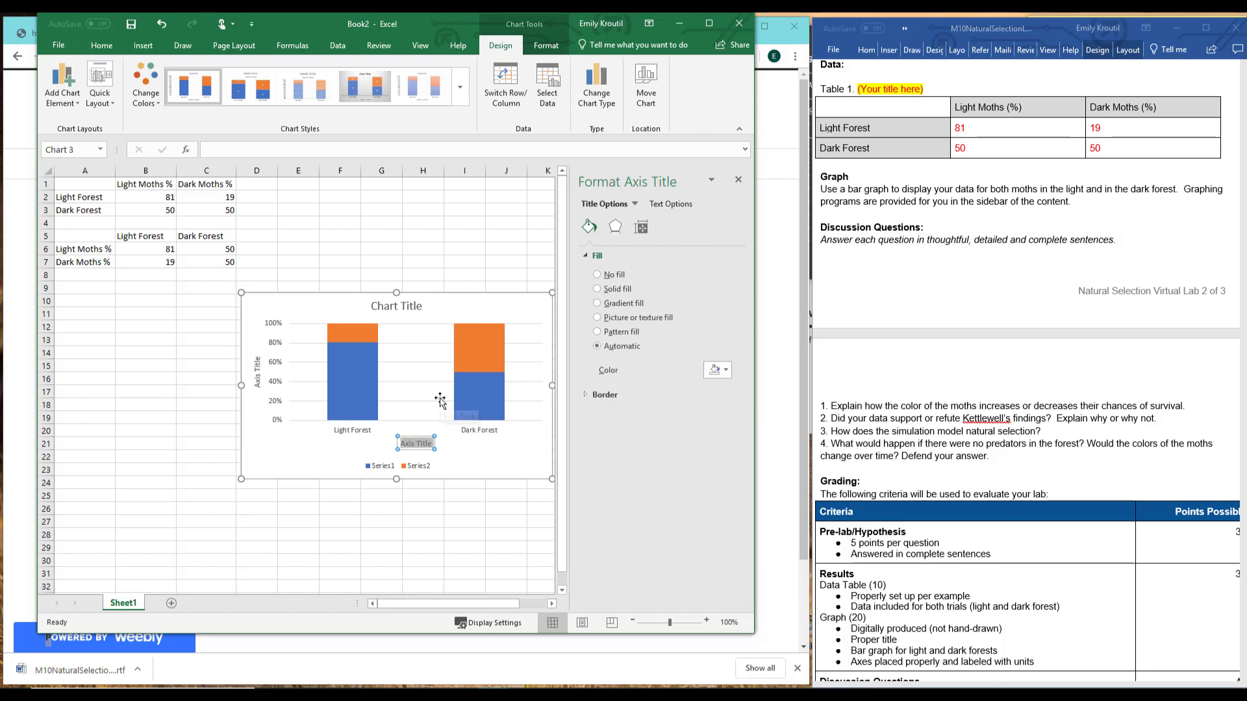
text(Type)
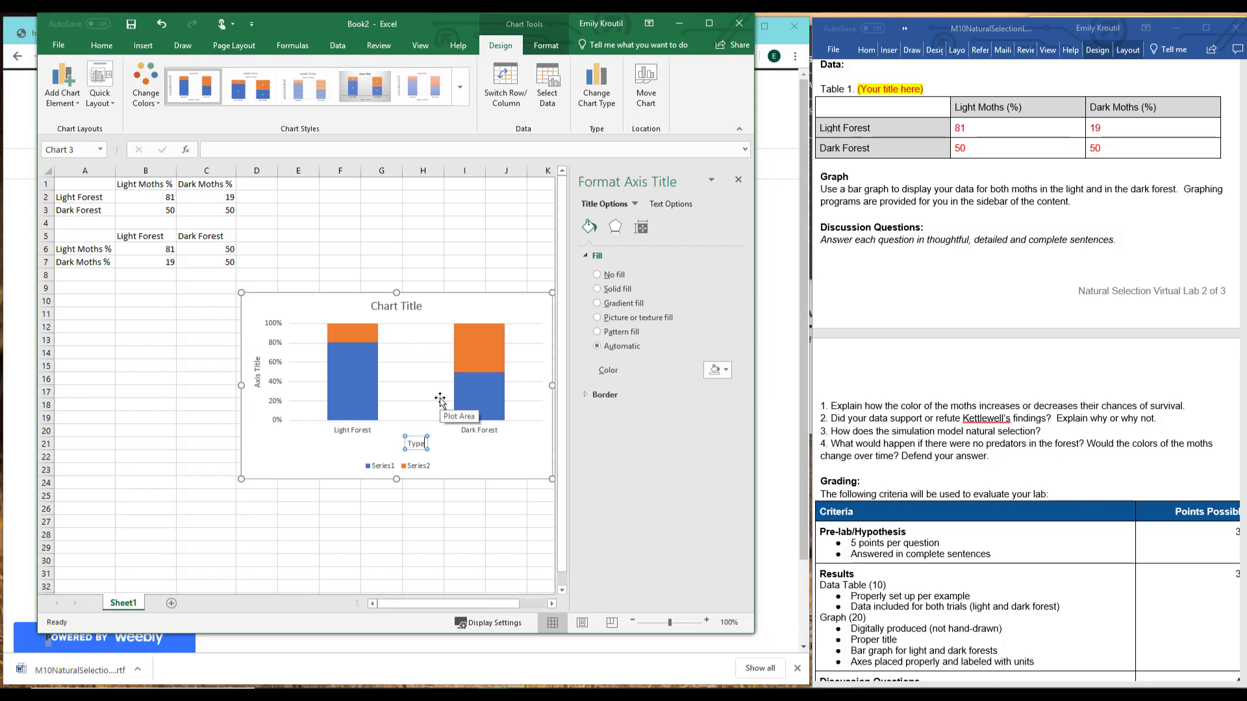
text( of Forest)
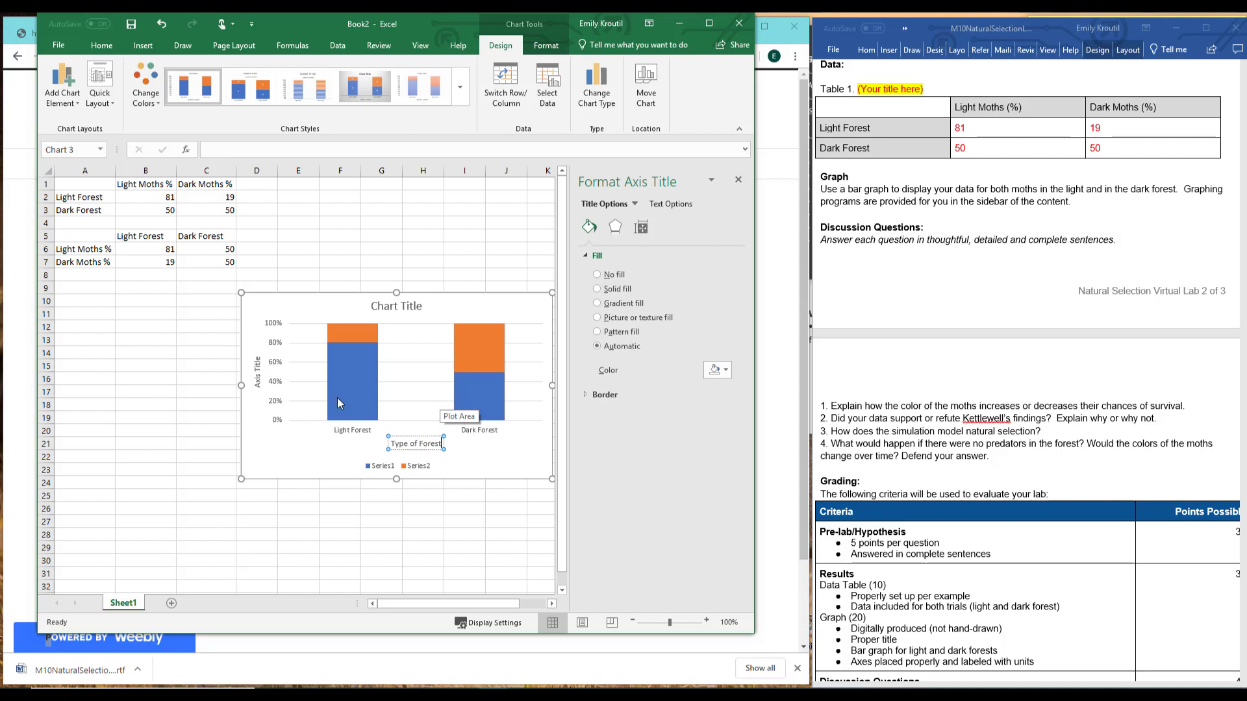
click(256, 366)
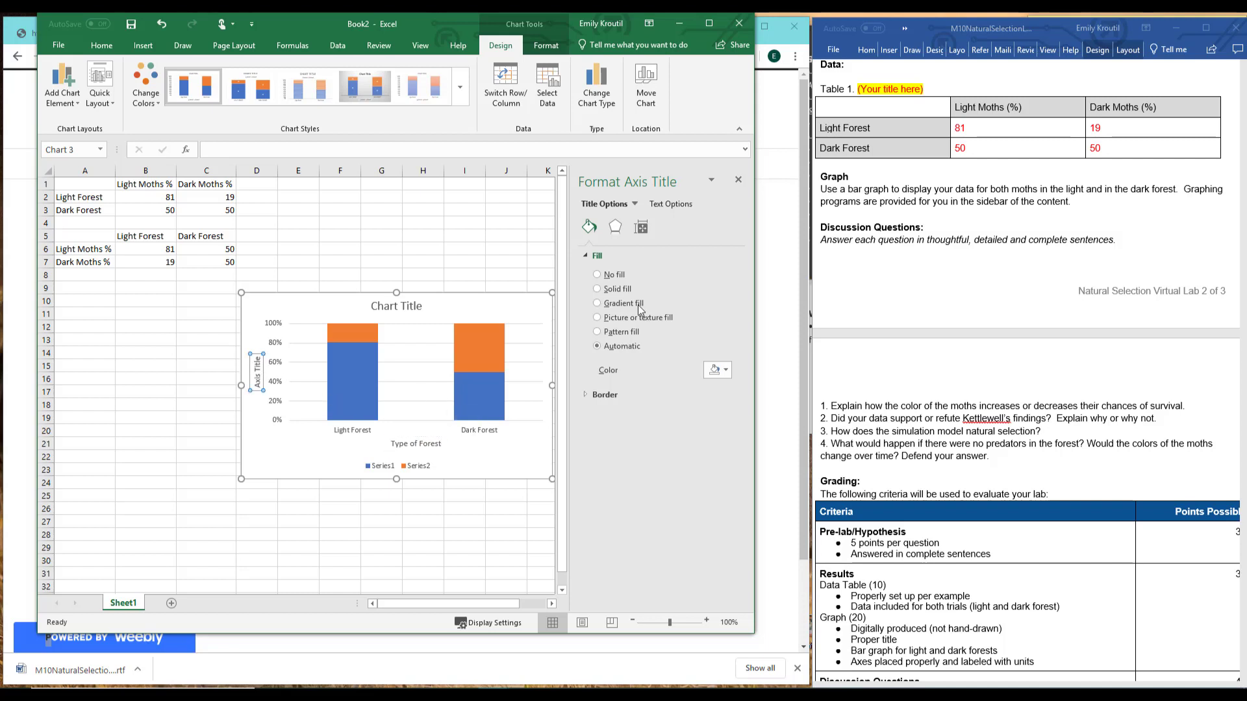
text(Mo)
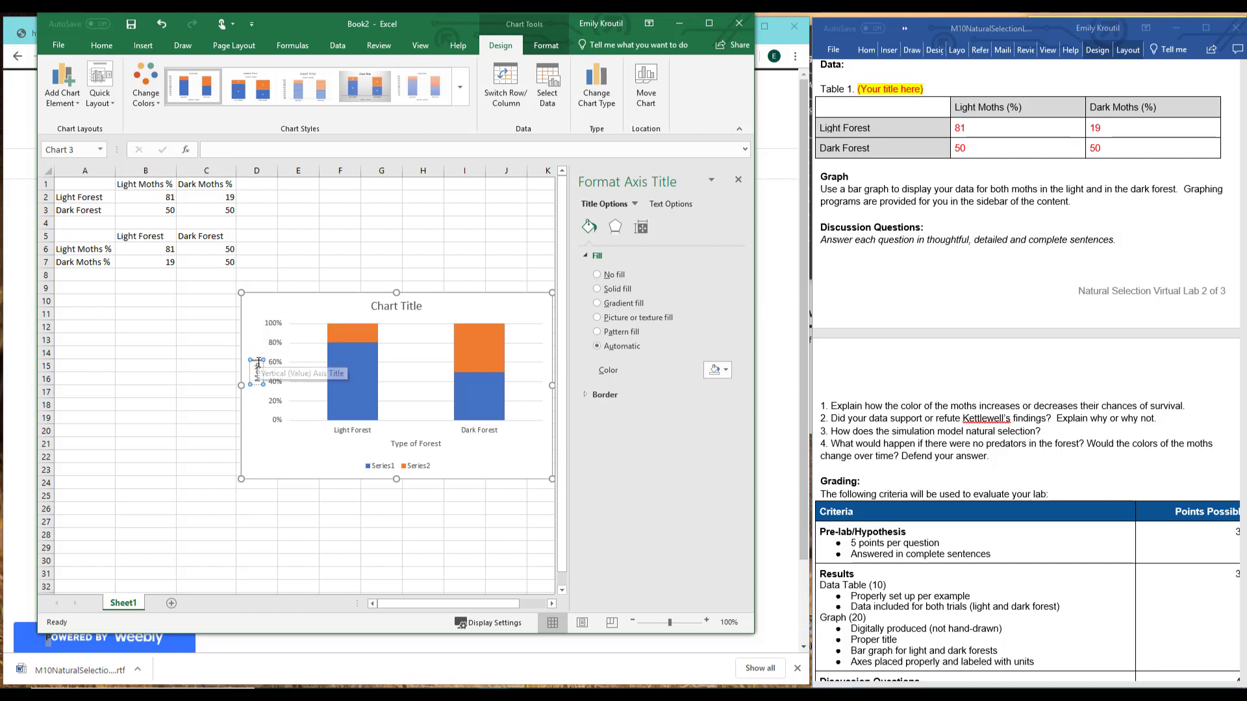
text(ths %)
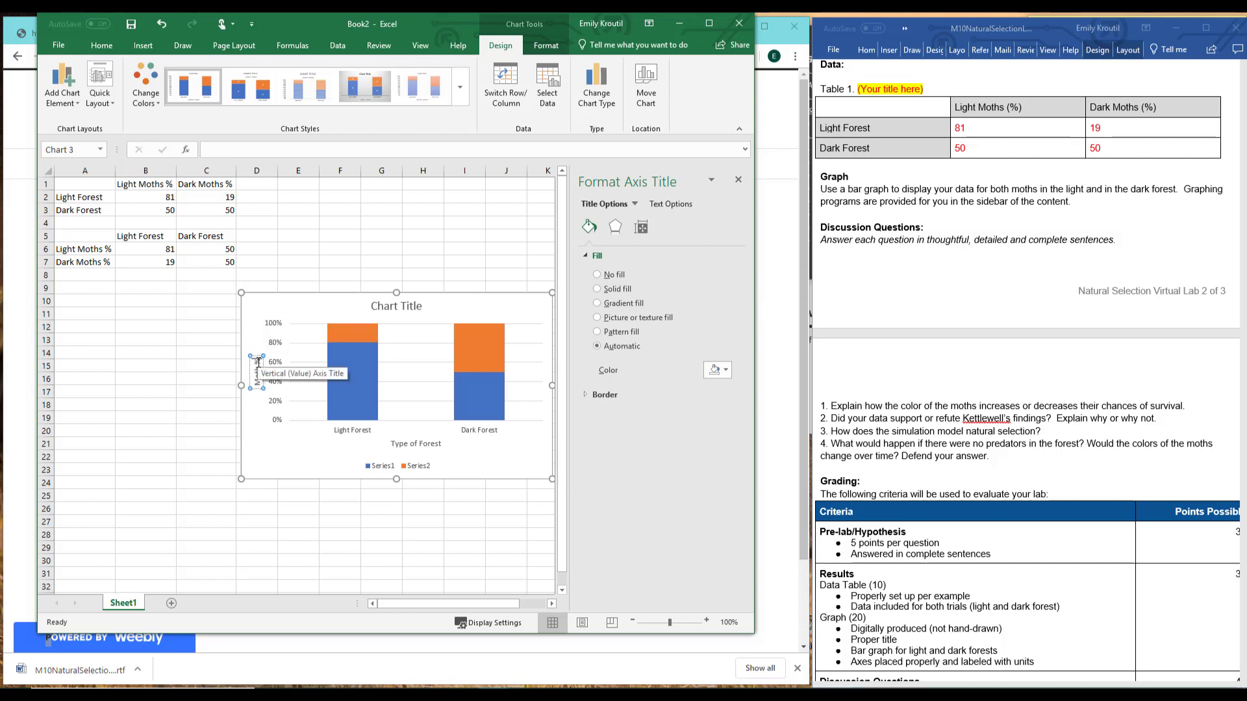
- Select the chart legend, close its formatting pane, and bring up the chart filter
click(412, 465)
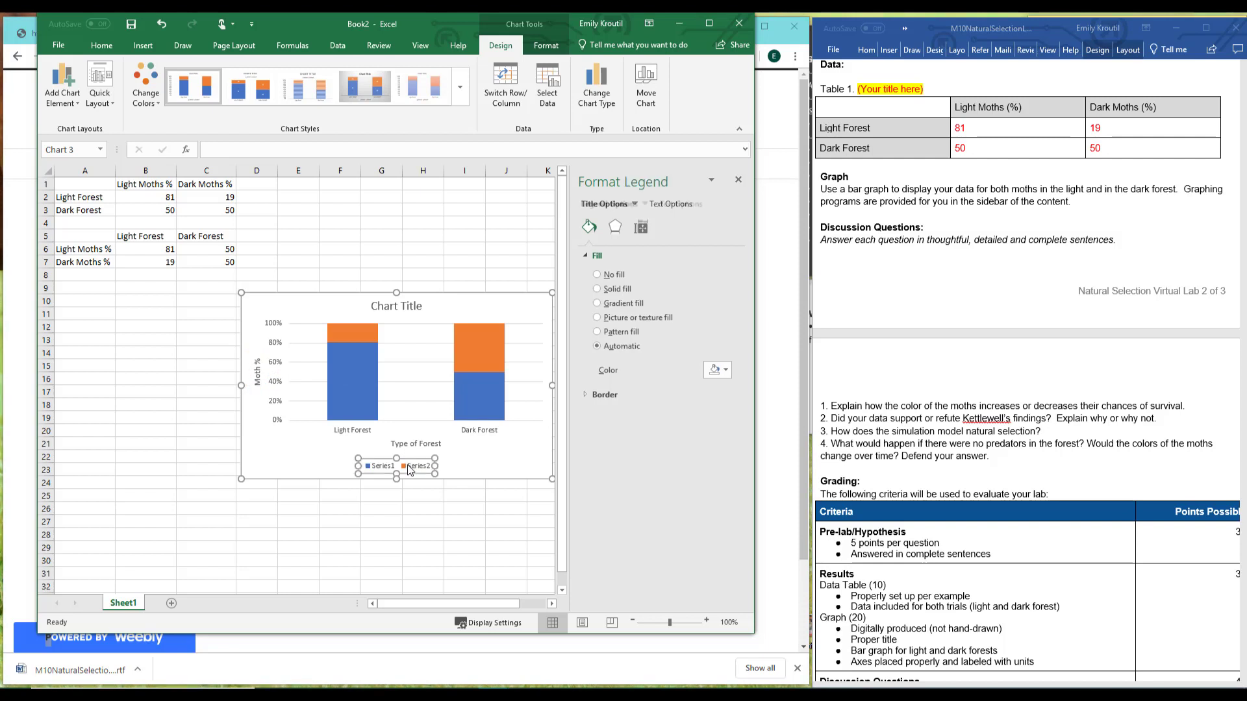
click(738, 180)
click(571, 351)
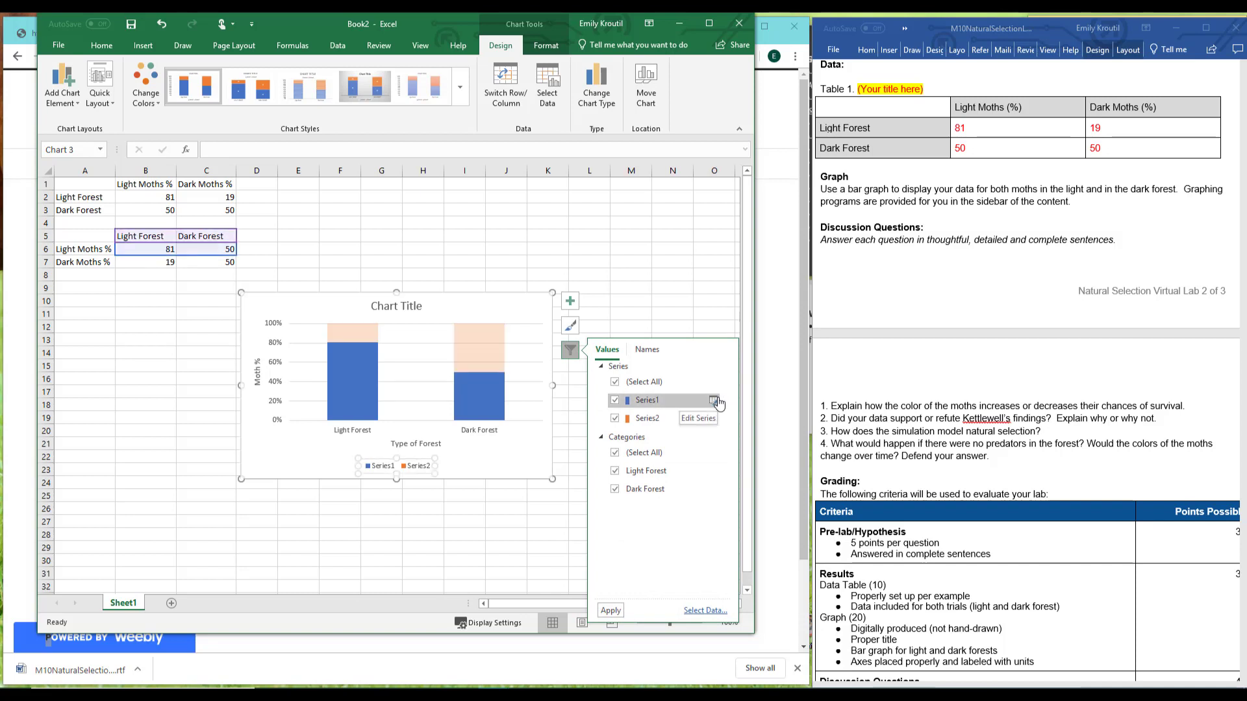
- Rename Series1 from cell A6 (Light Moths %) and Series2 from cell A7 (Dark Moths %)
click(716, 401)
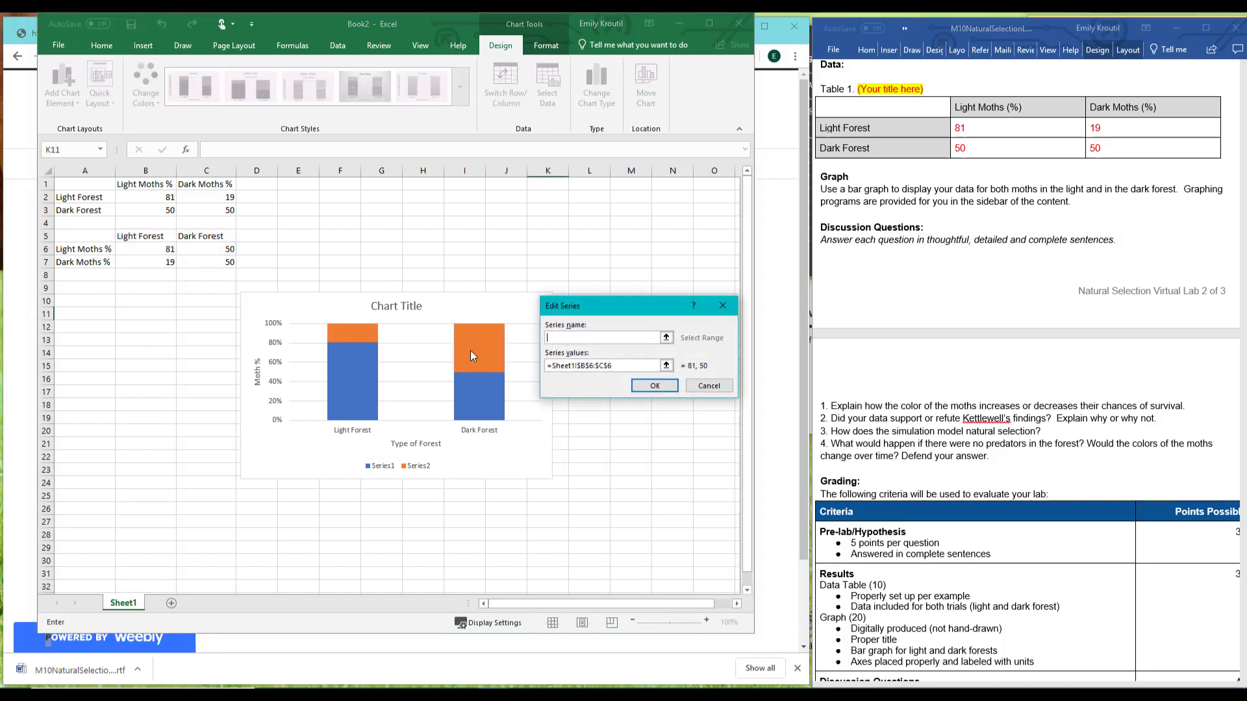
click(95, 249)
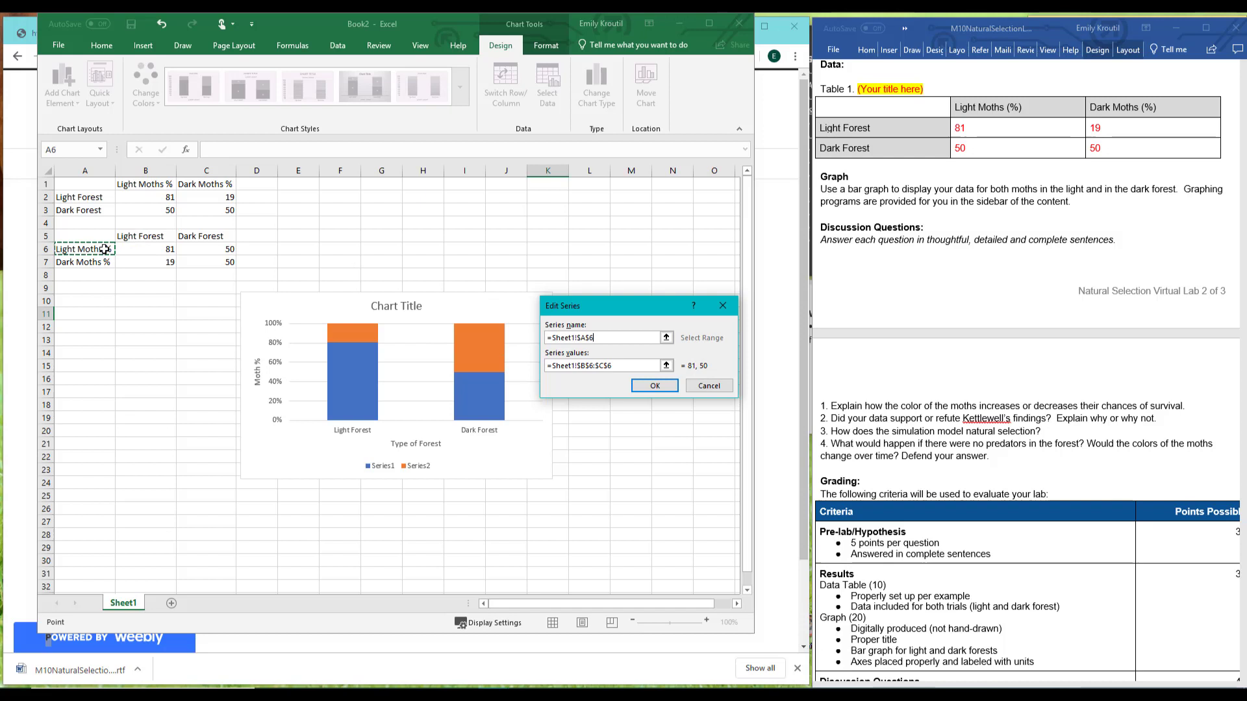
click(653, 386)
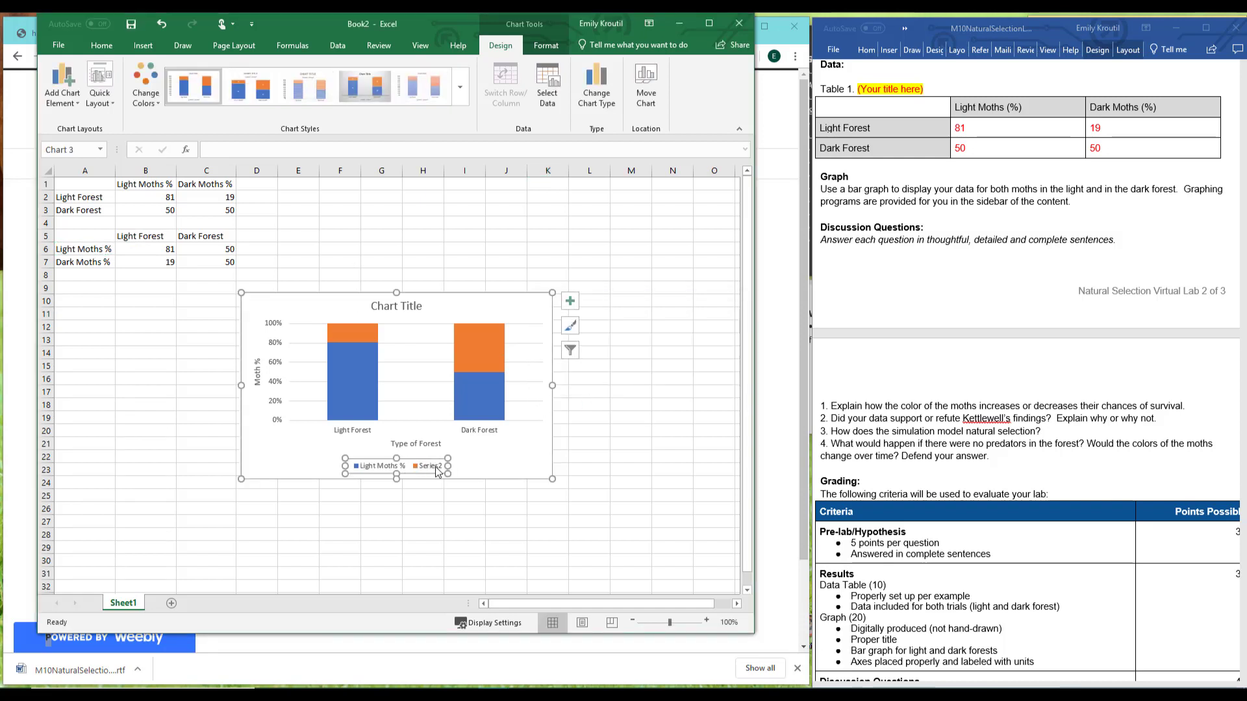
click(570, 351)
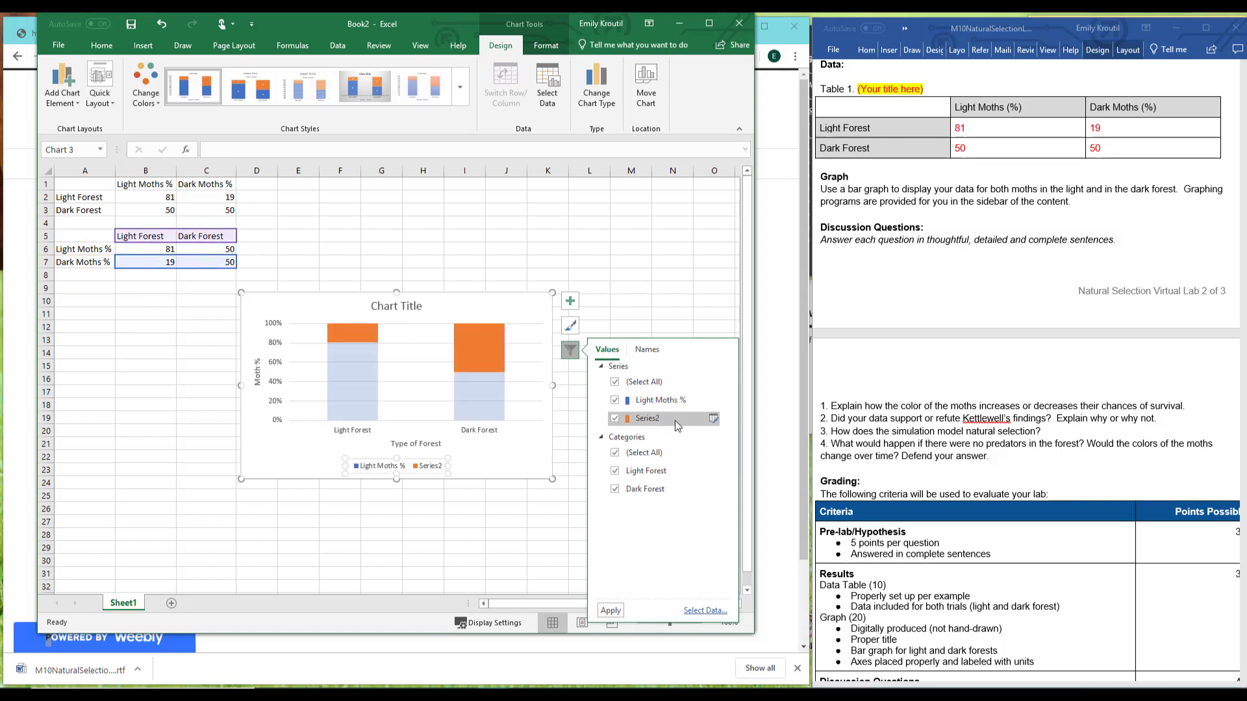
click(713, 419)
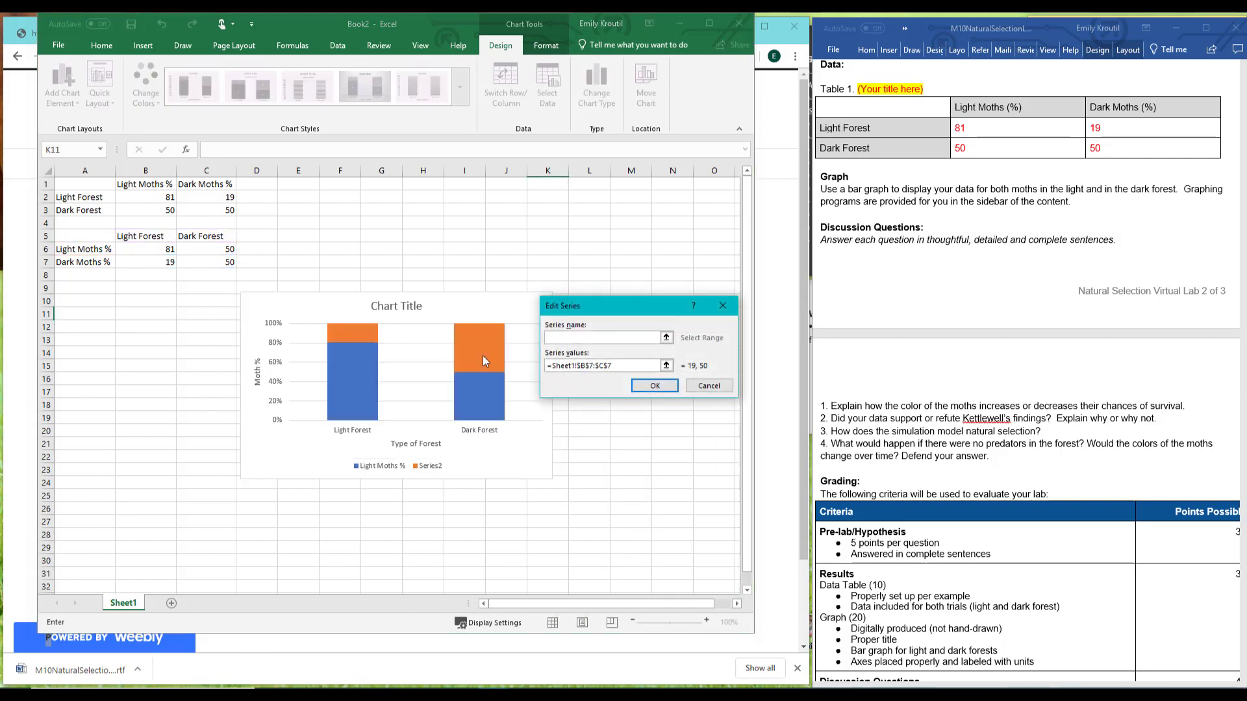
click(102, 261)
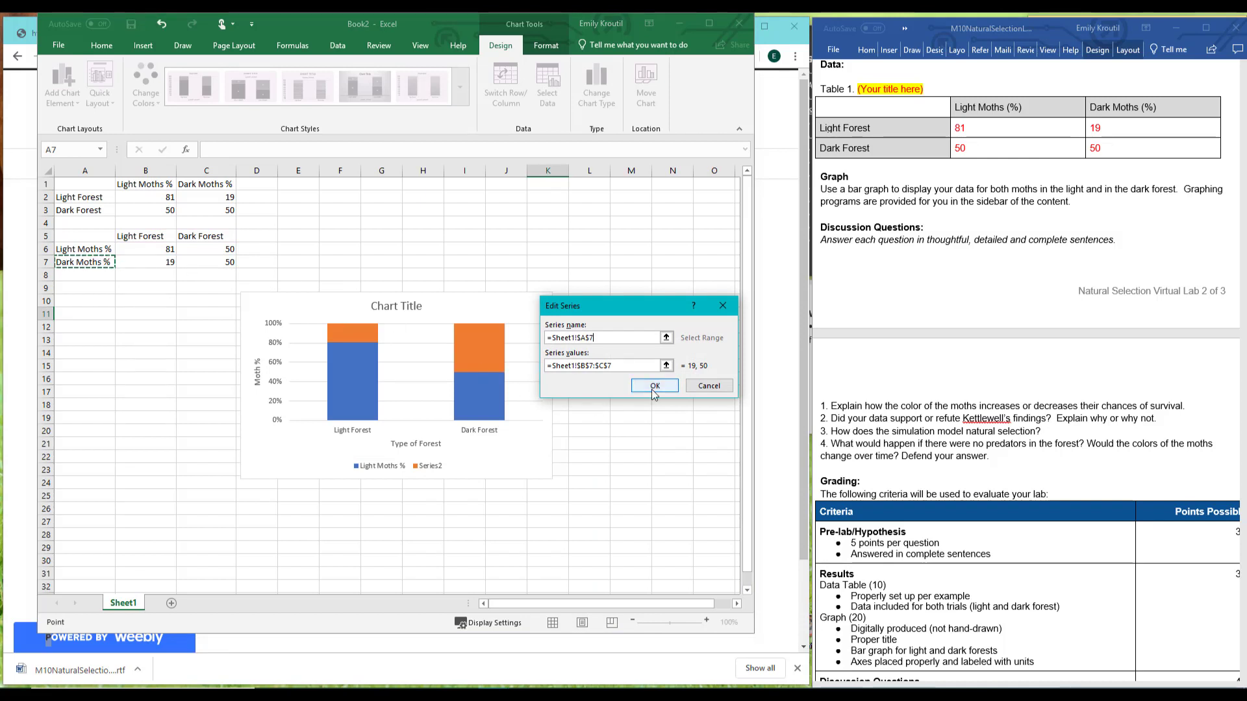
click(652, 385)
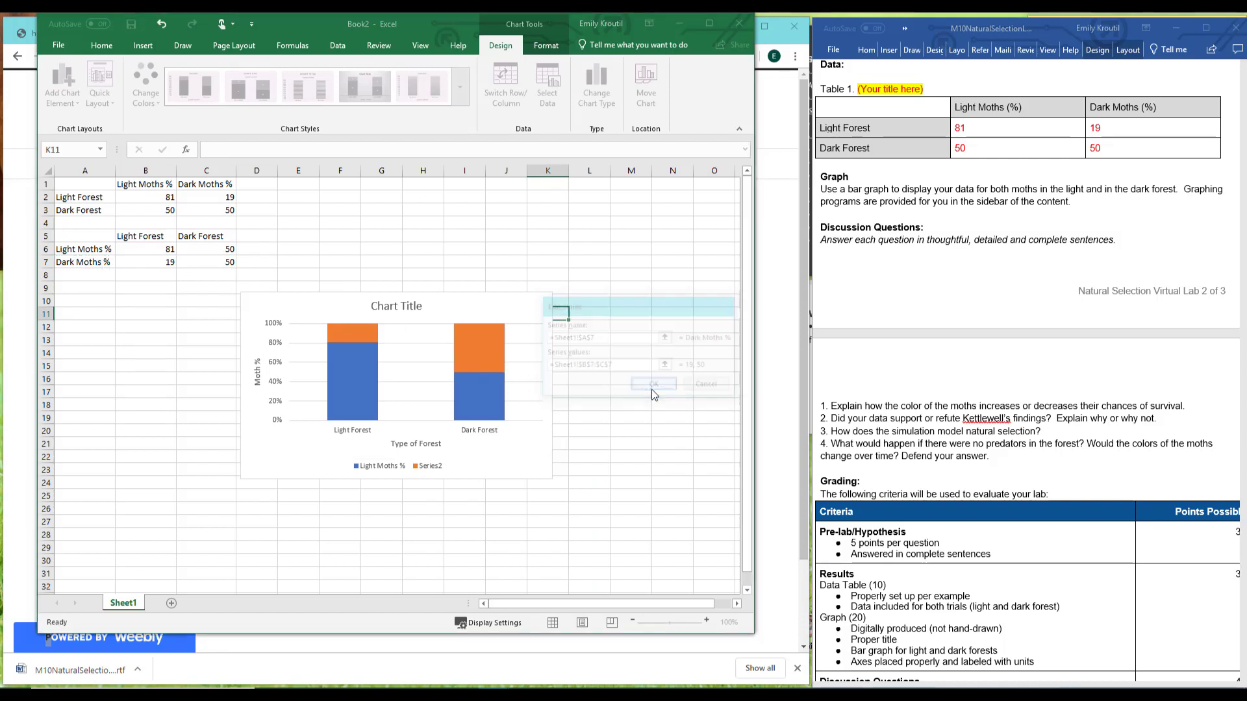
- Type the chart title 'Color of Peppered Moth Depending Forest Color', correcting typos, and close the title pane
double_click(384, 307)
triple_click(397, 309)
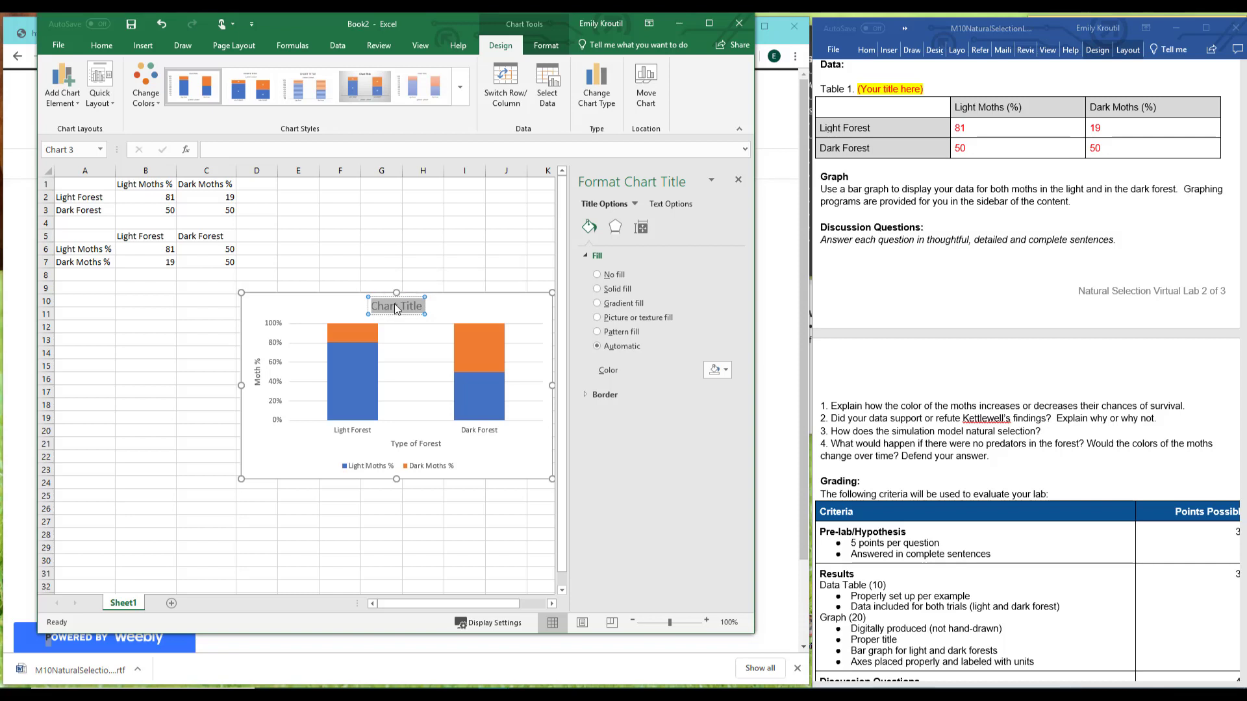
text(Cho)
text(or)
text( of Peppe)
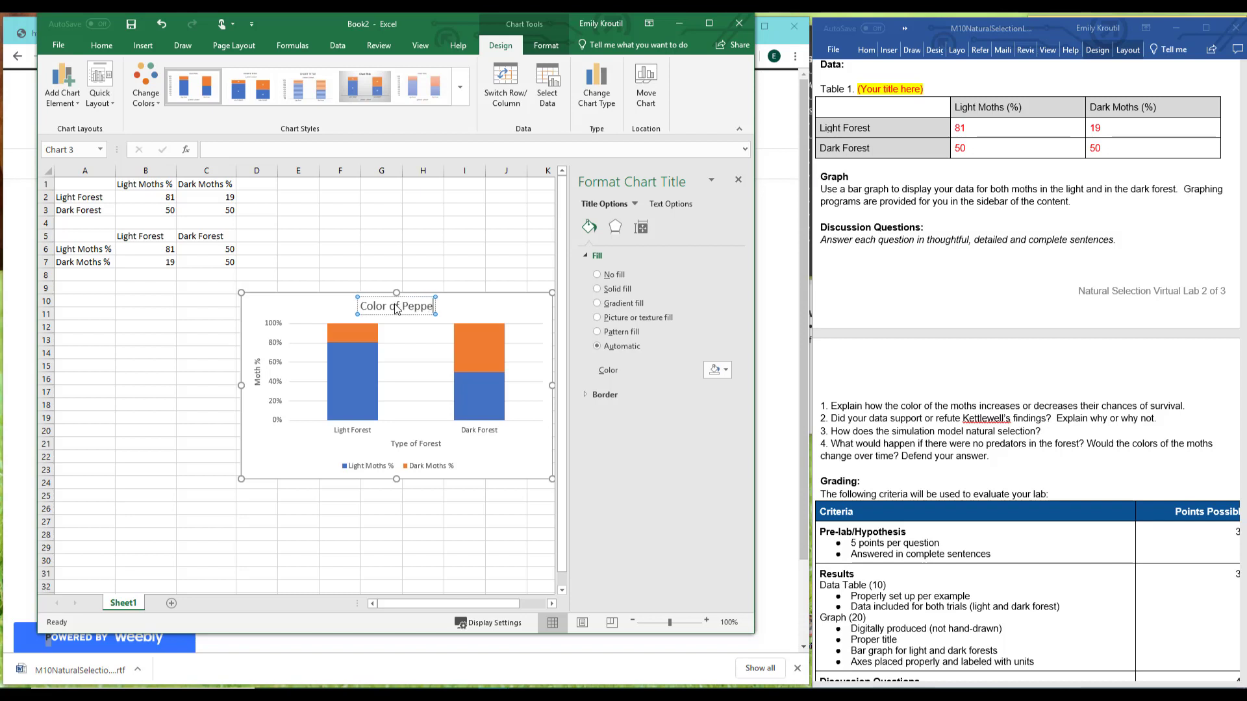
text(red M)
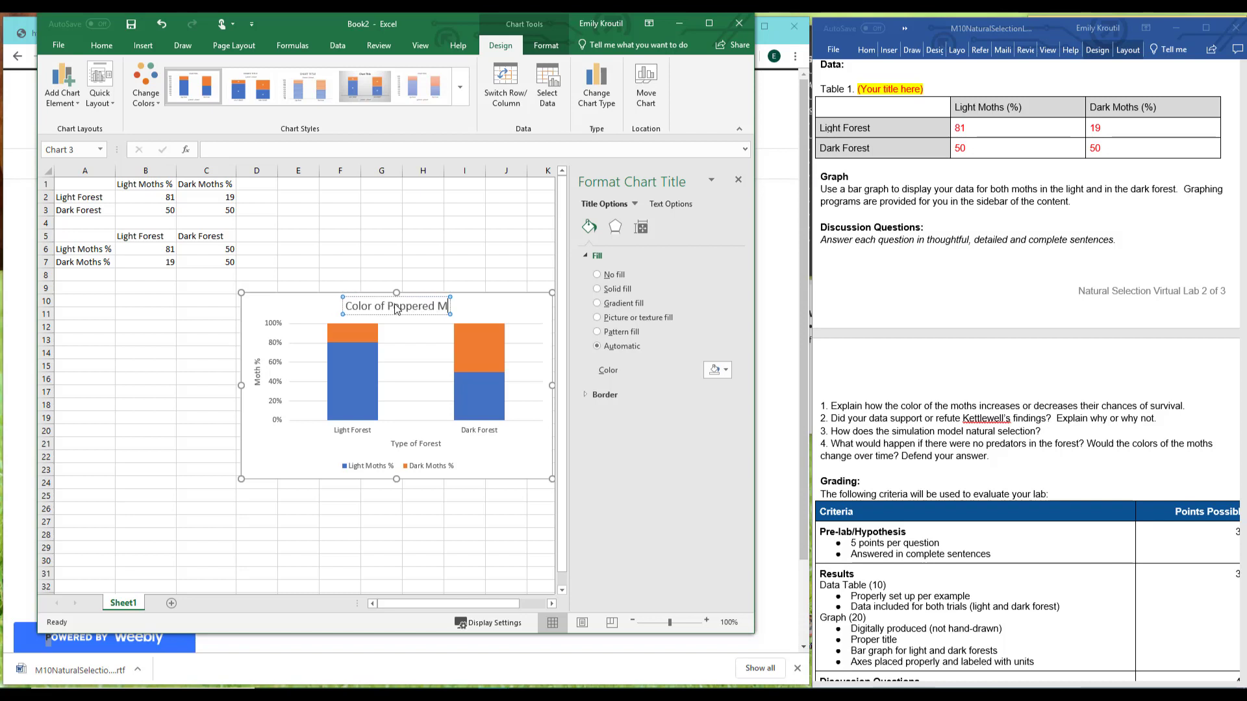
text(oth Depe)
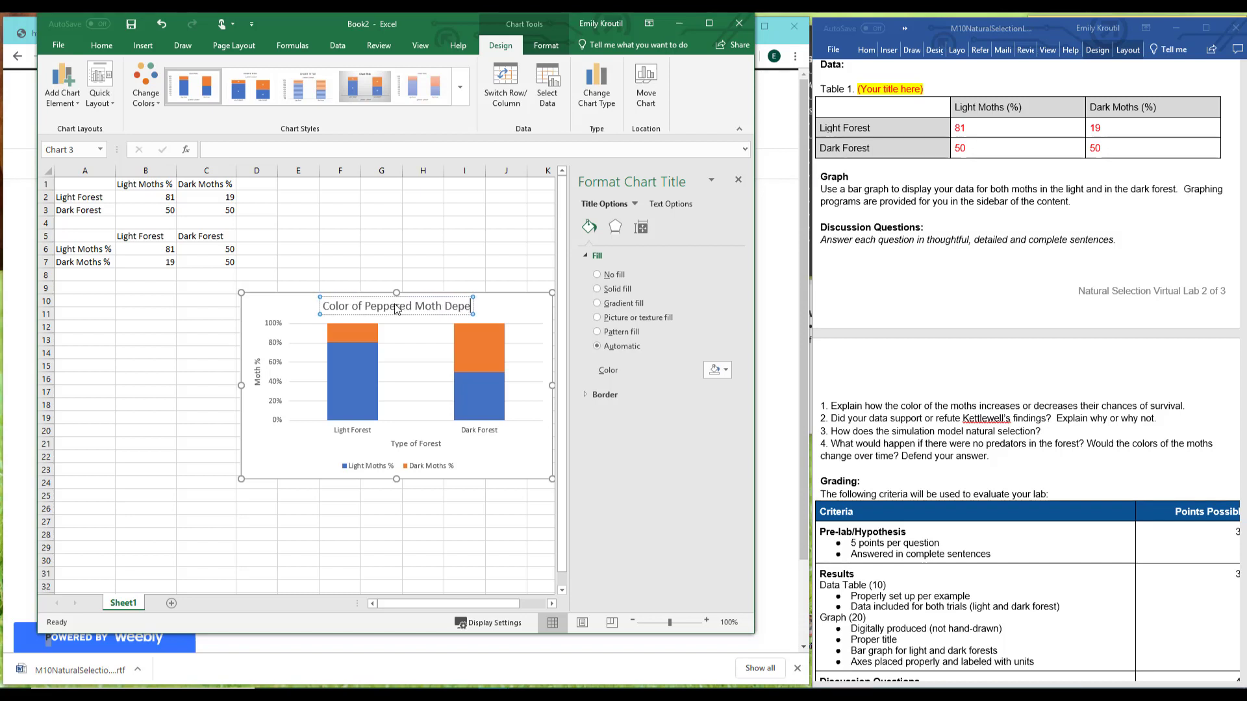
text(nding Forest)
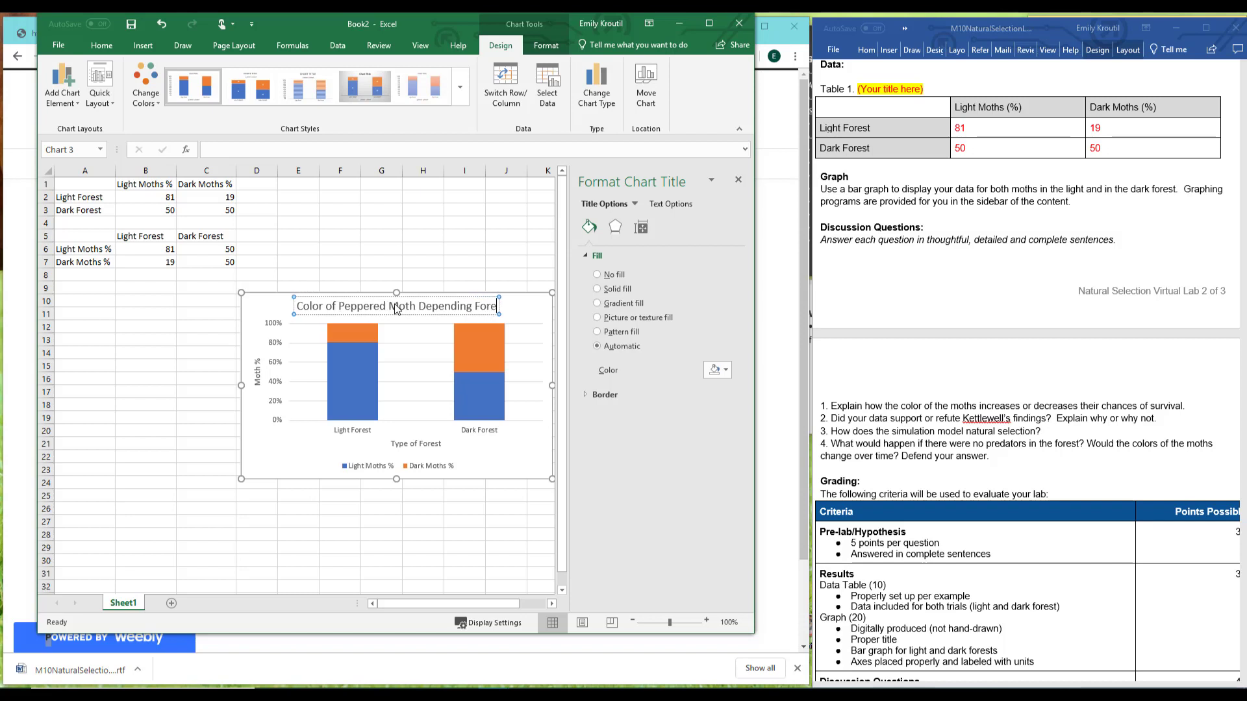
key(BackSpace)
key(BackSpace)
key(BackSpace)
key(BackSpace)
key(BackSpace)
key(BackSpace)
key(BackSpace)
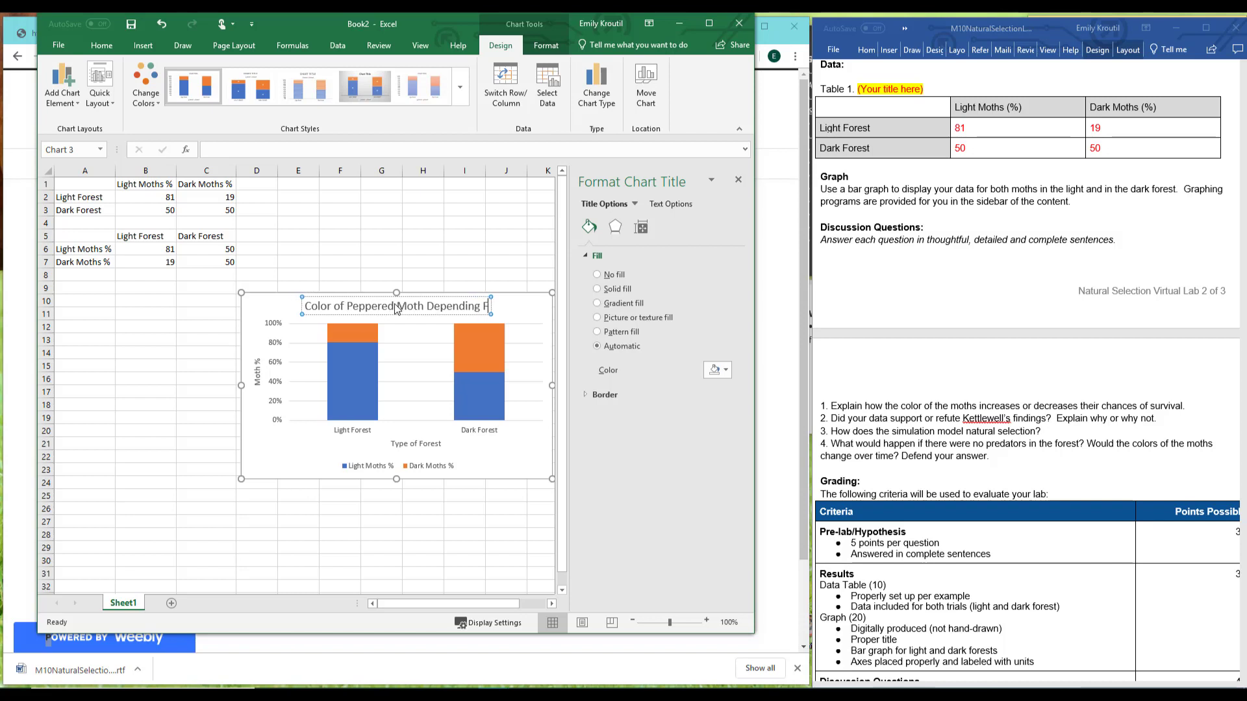
text(For)
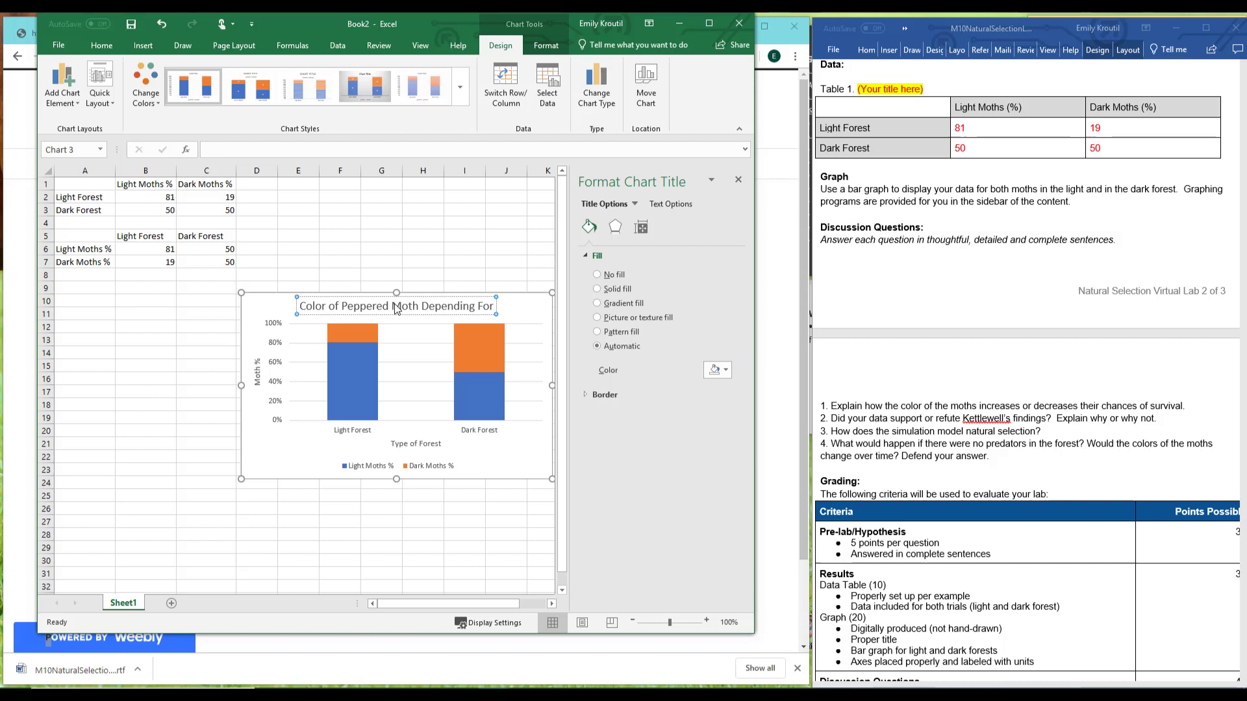
text(est Colro)
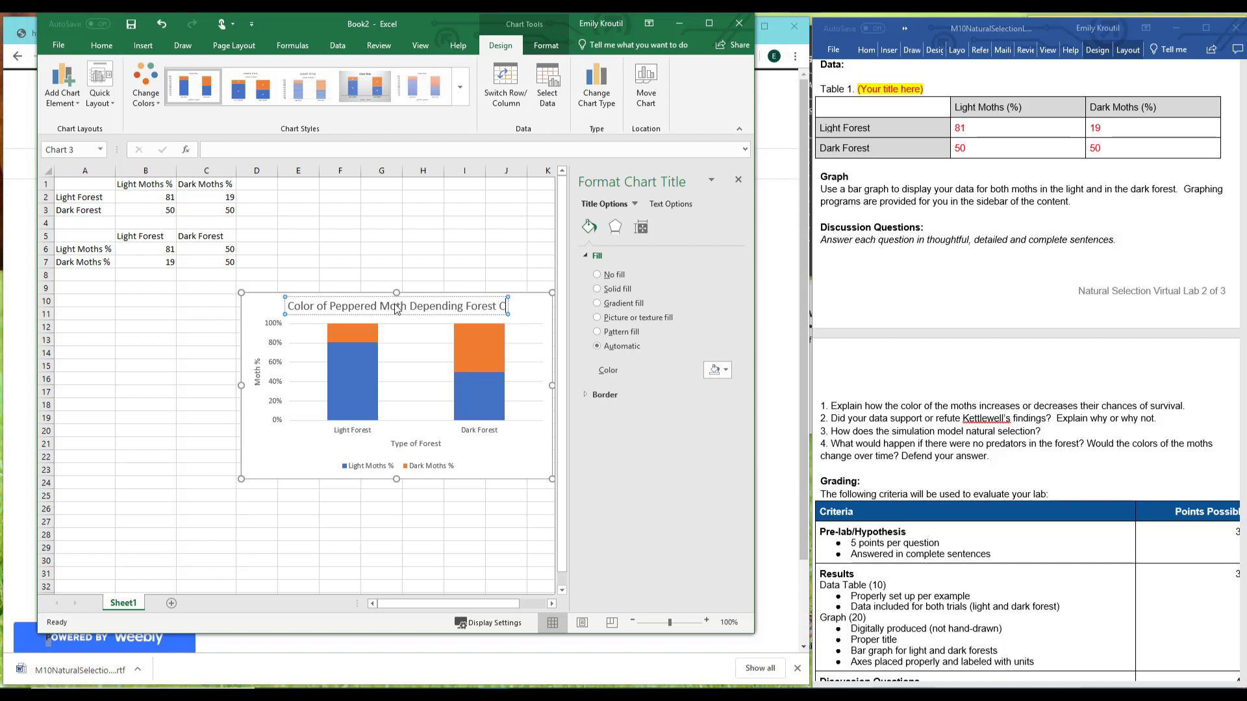
key(BackSpace)
key(BackSpace)
text(or)
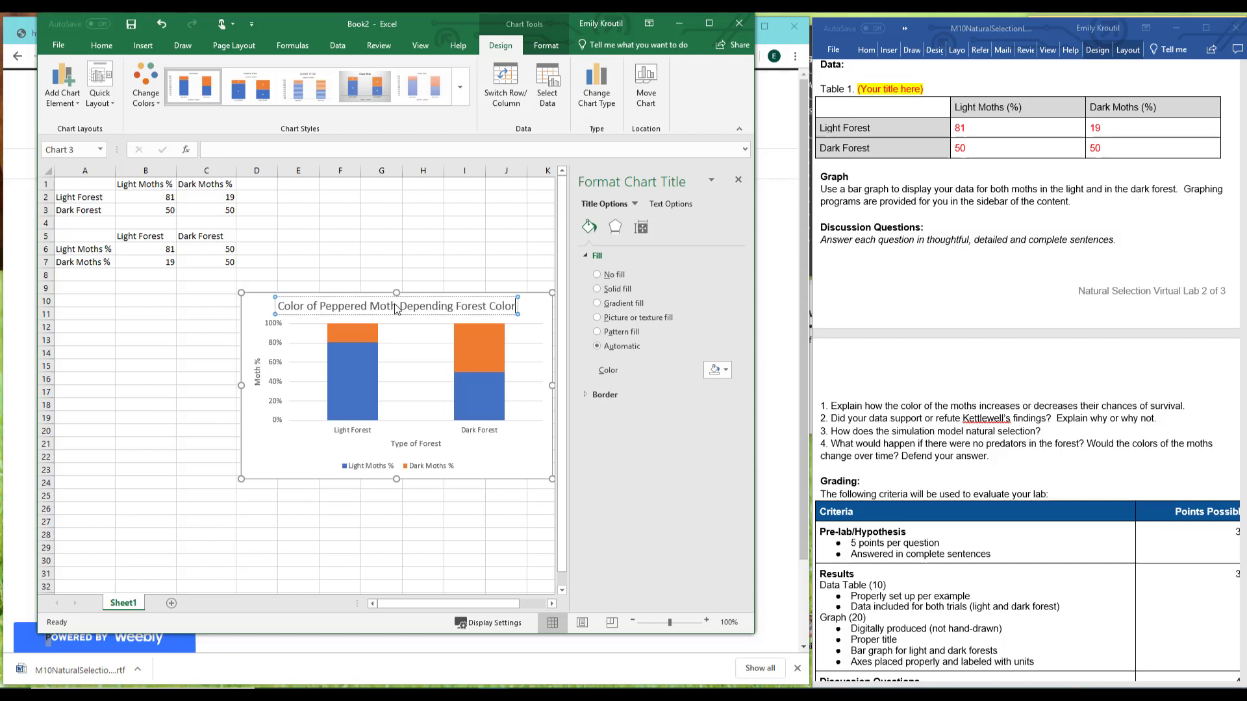
click(736, 180)
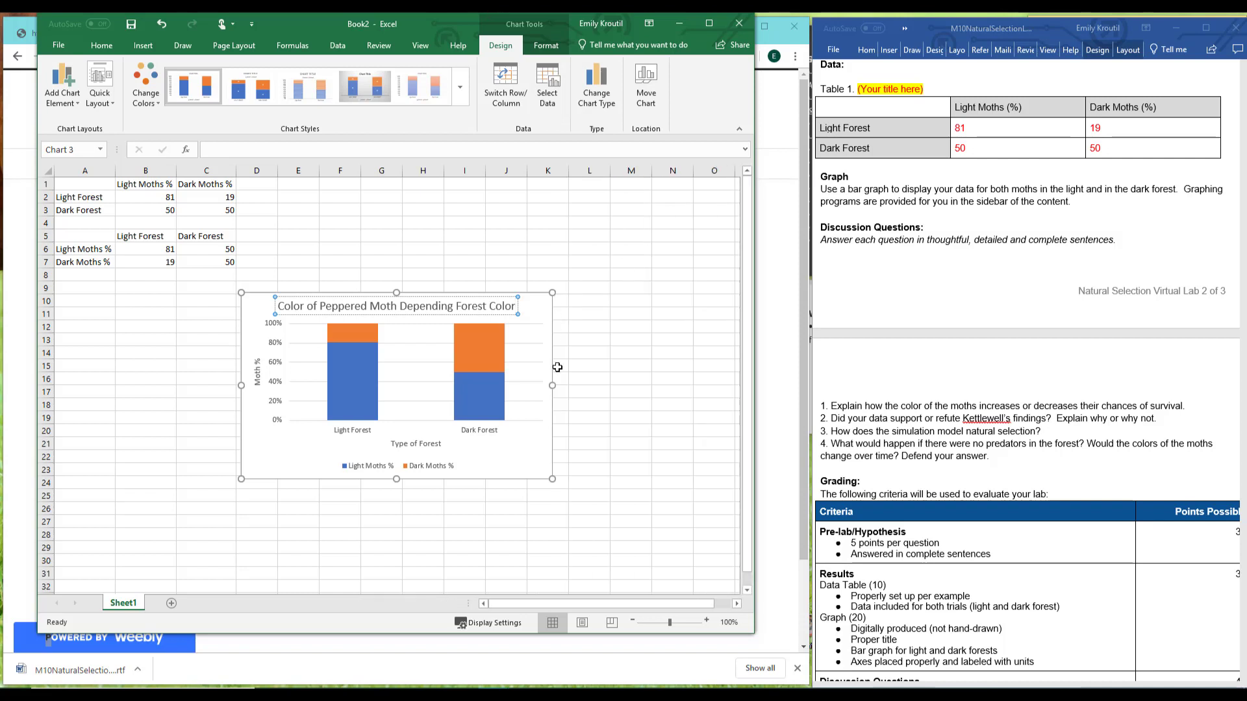
click(538, 380)
- Paste the moth chart into the handout below the graph instructions
click(535, 307)
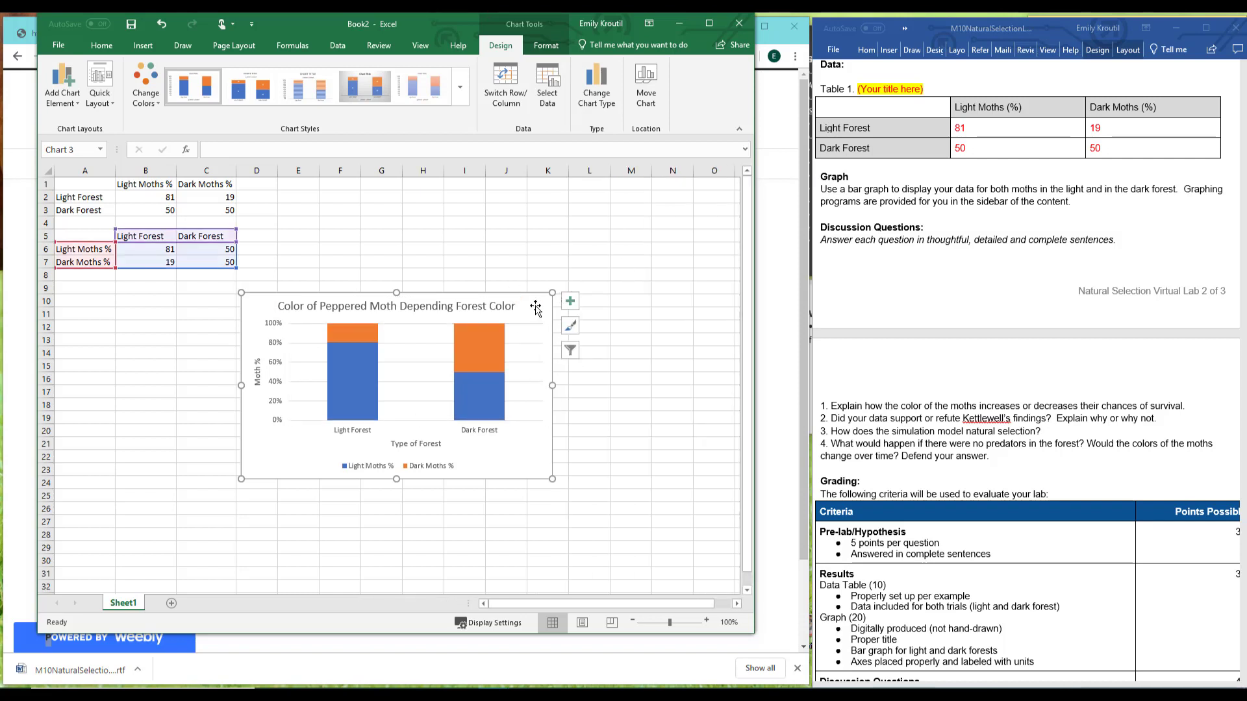
click(939, 213)
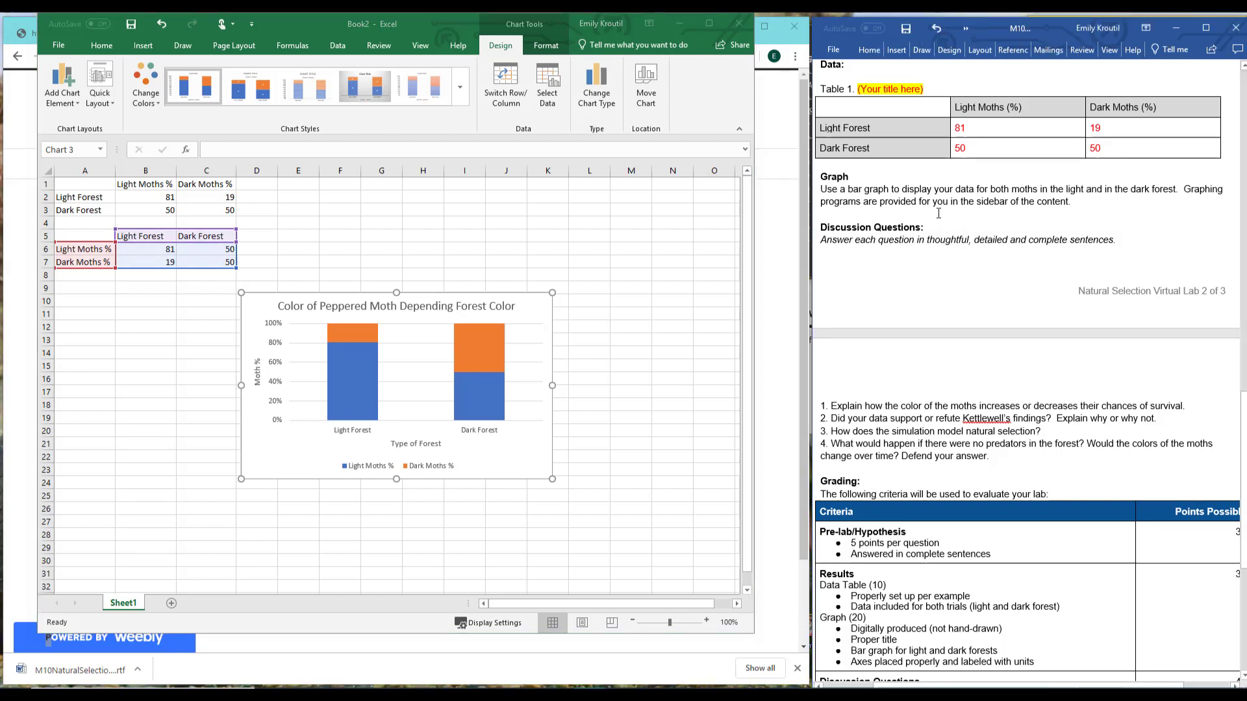
key(ctrl+v)
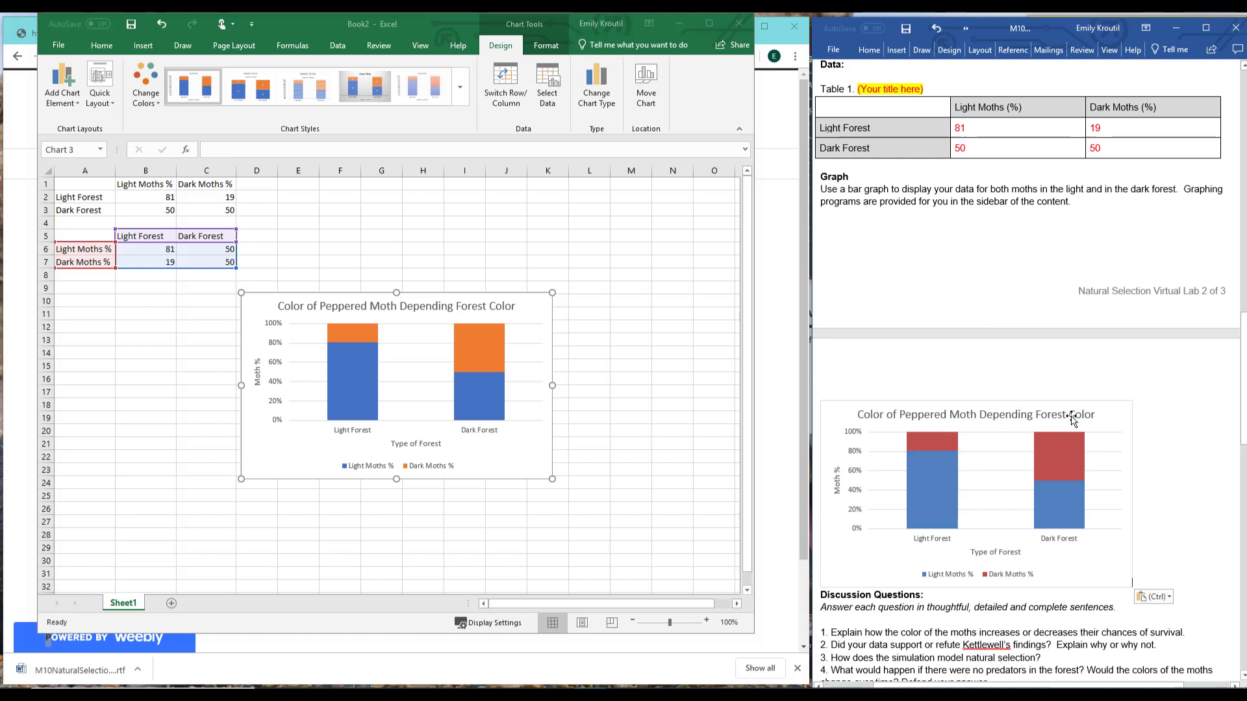
- Add a blank line after discussion question 1
scroll(1069, 421, down, 3)
scroll(1072, 419, down, 2)
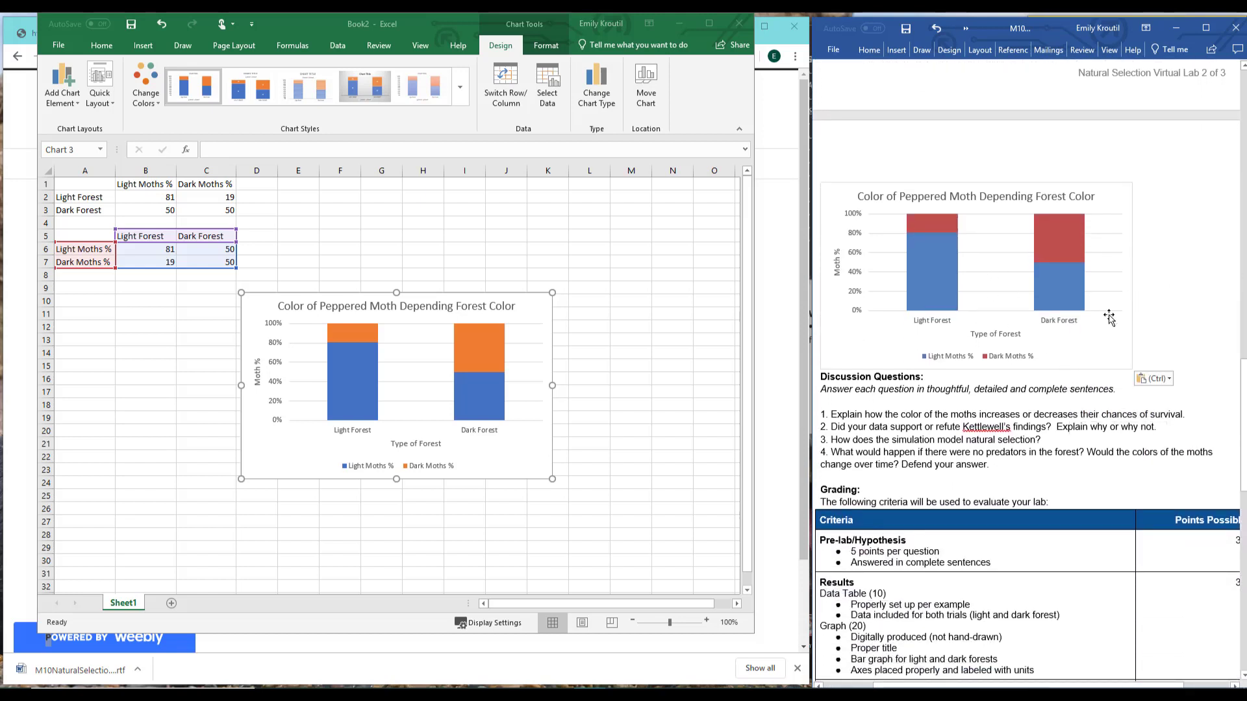
click(1192, 416)
key(Return)
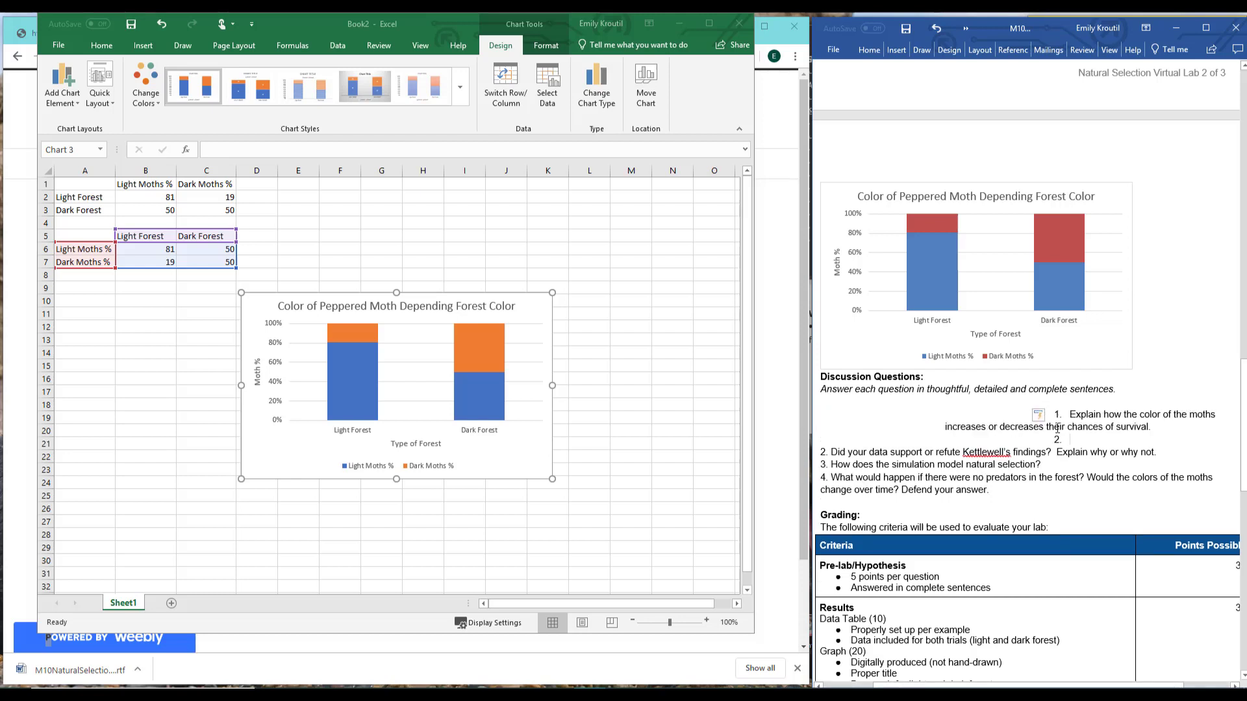
- Undo the automatic list numbering and paste the red 'ANSWER QUESTION HERE' placeholder under question 1
click(933, 29)
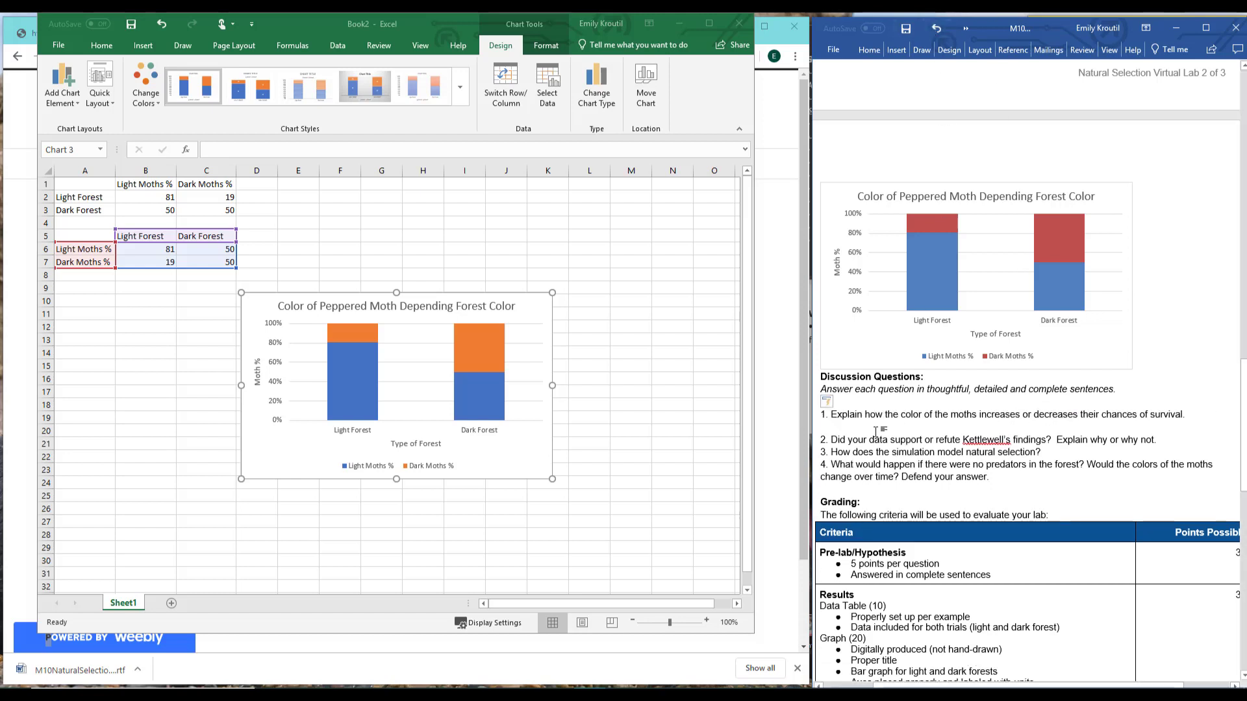
scroll(931, 203, up, 8)
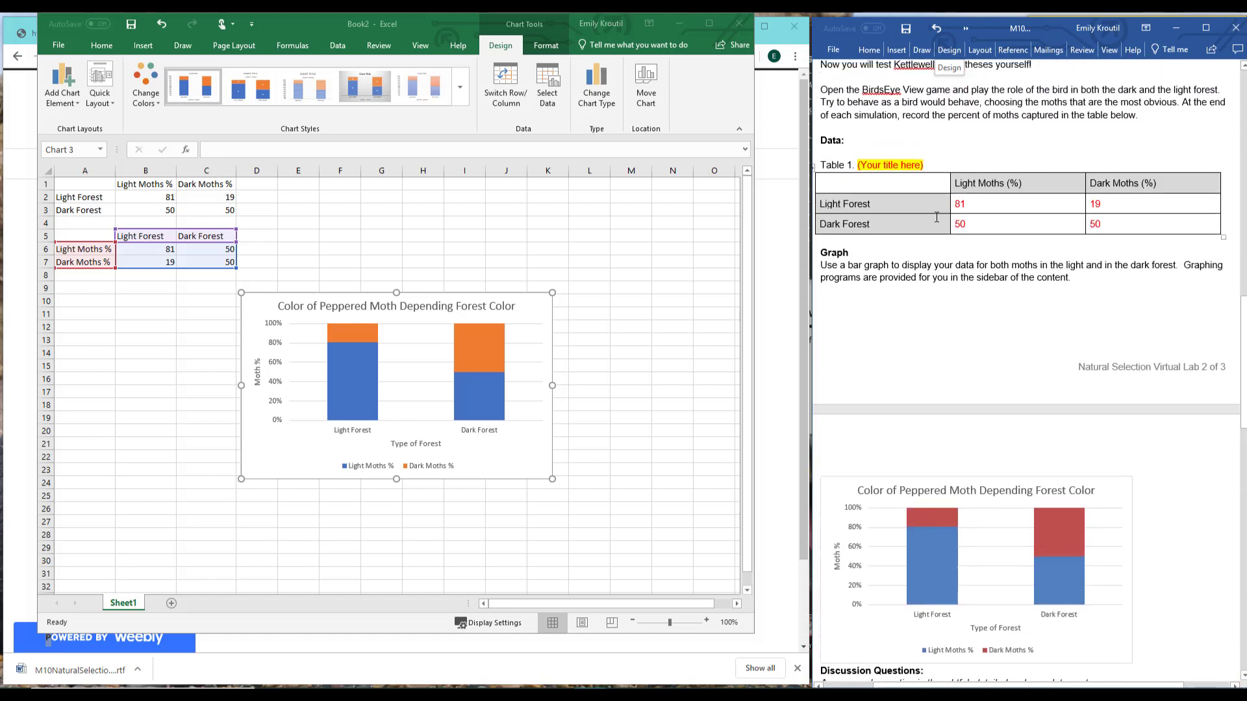
scroll(931, 204, up, 1)
drag(948, 174, 817, 176)
key(ctrl+c)
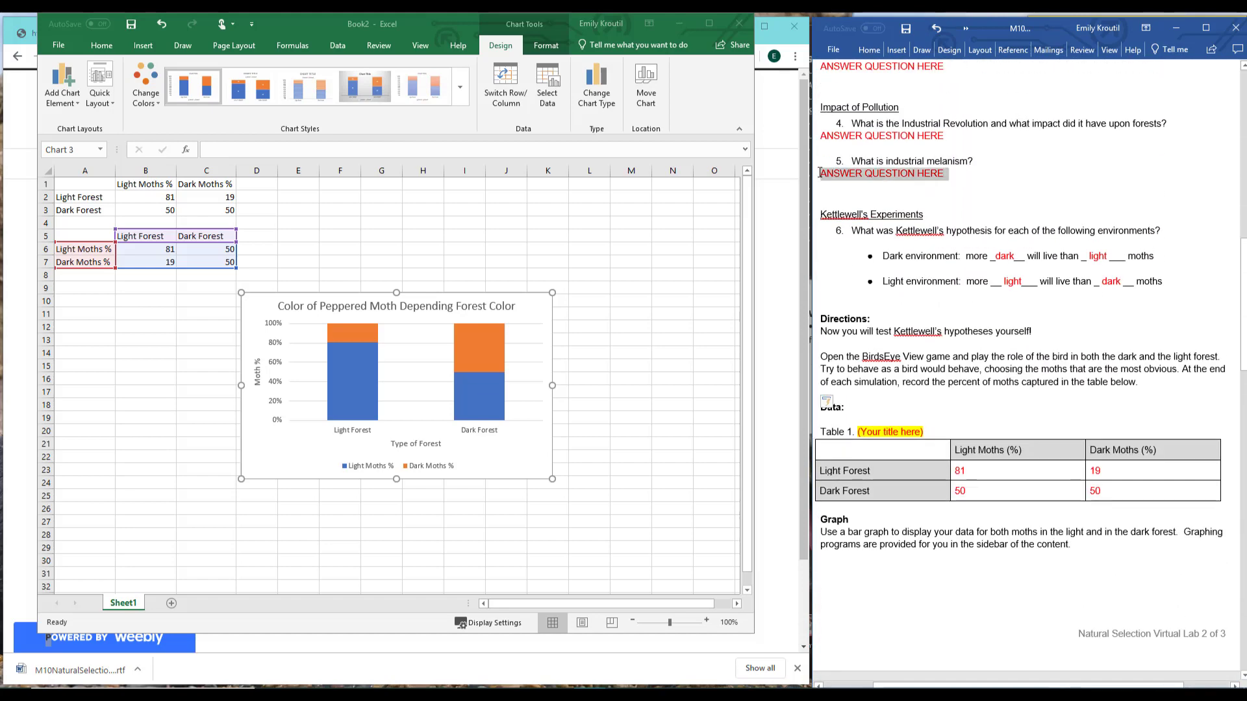
scroll(838, 181, down, 8)
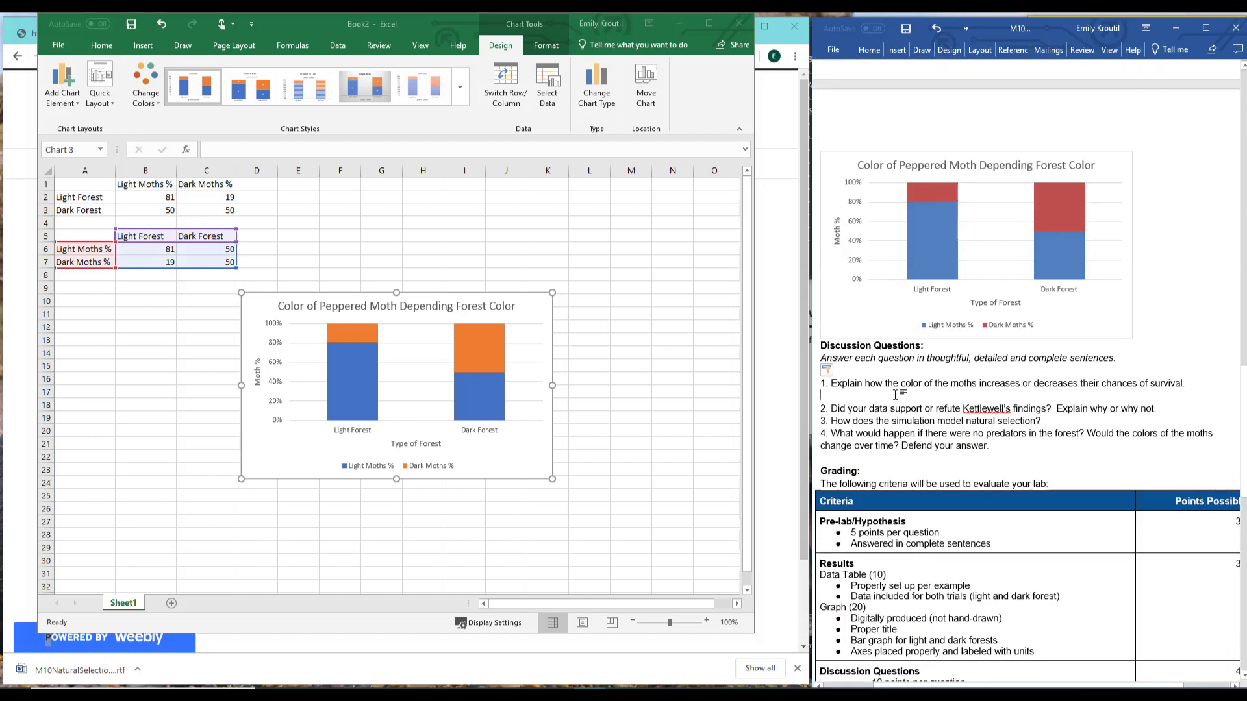
key(ctrl+v)
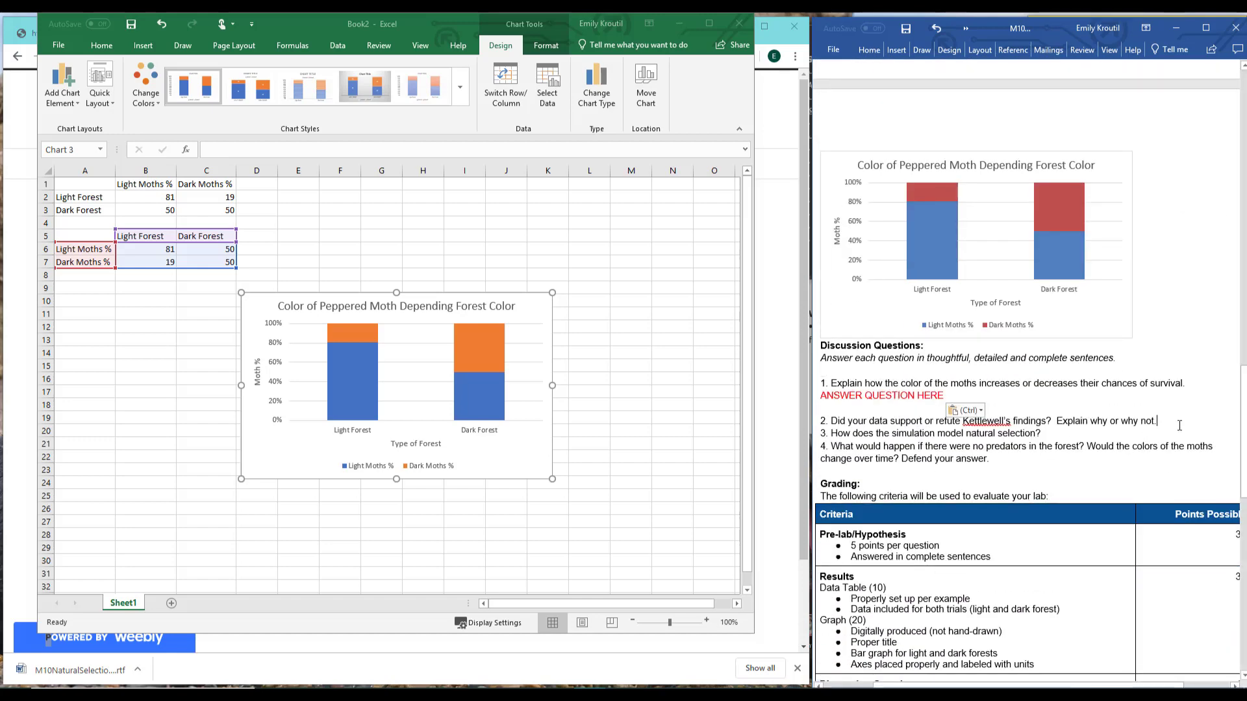
- Paste the red 'ANSWER QUESTION HERE' placeholder on new lines under questions 2, 3 and 4
key(Return)
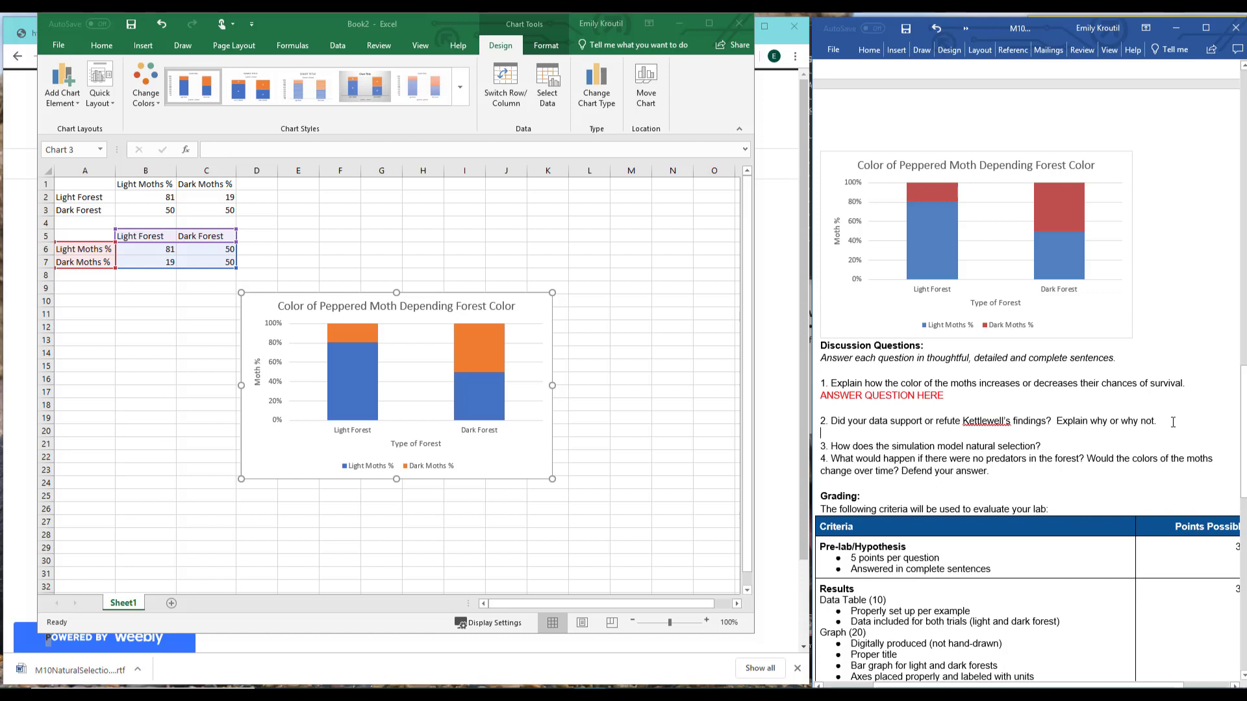
key(ctrl+v)
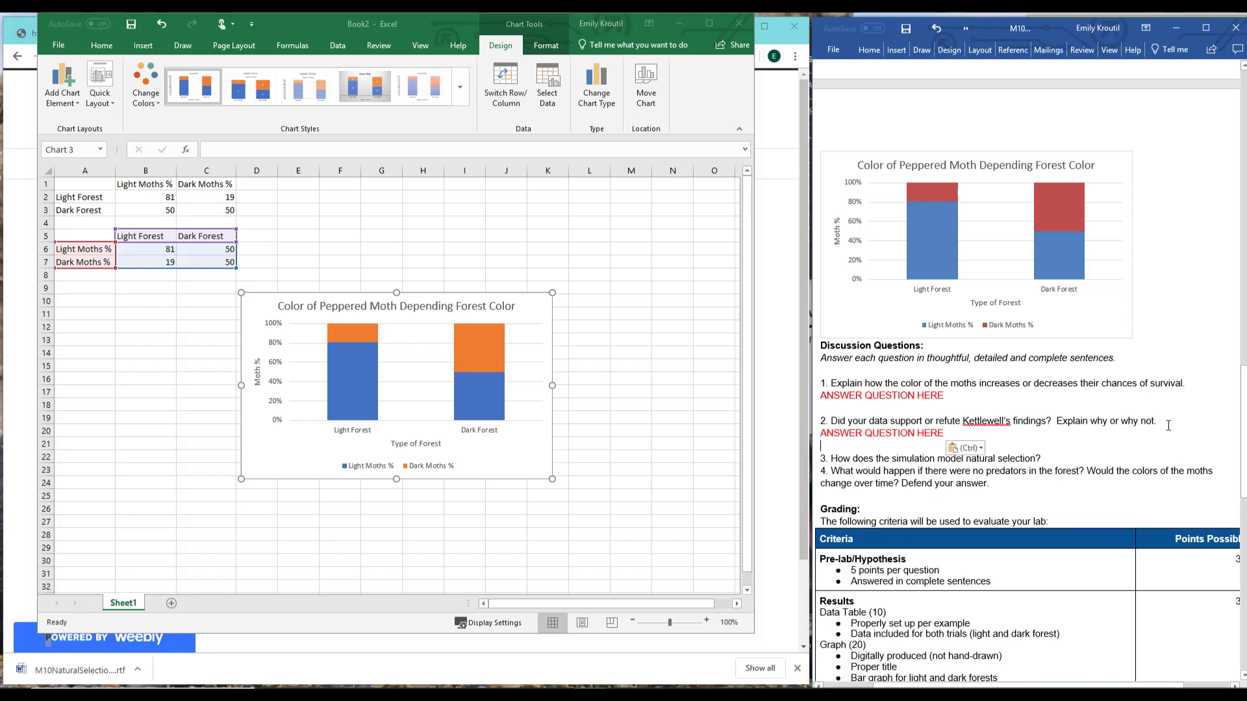
click(1076, 459)
key(Return)
key(ctrl+v)
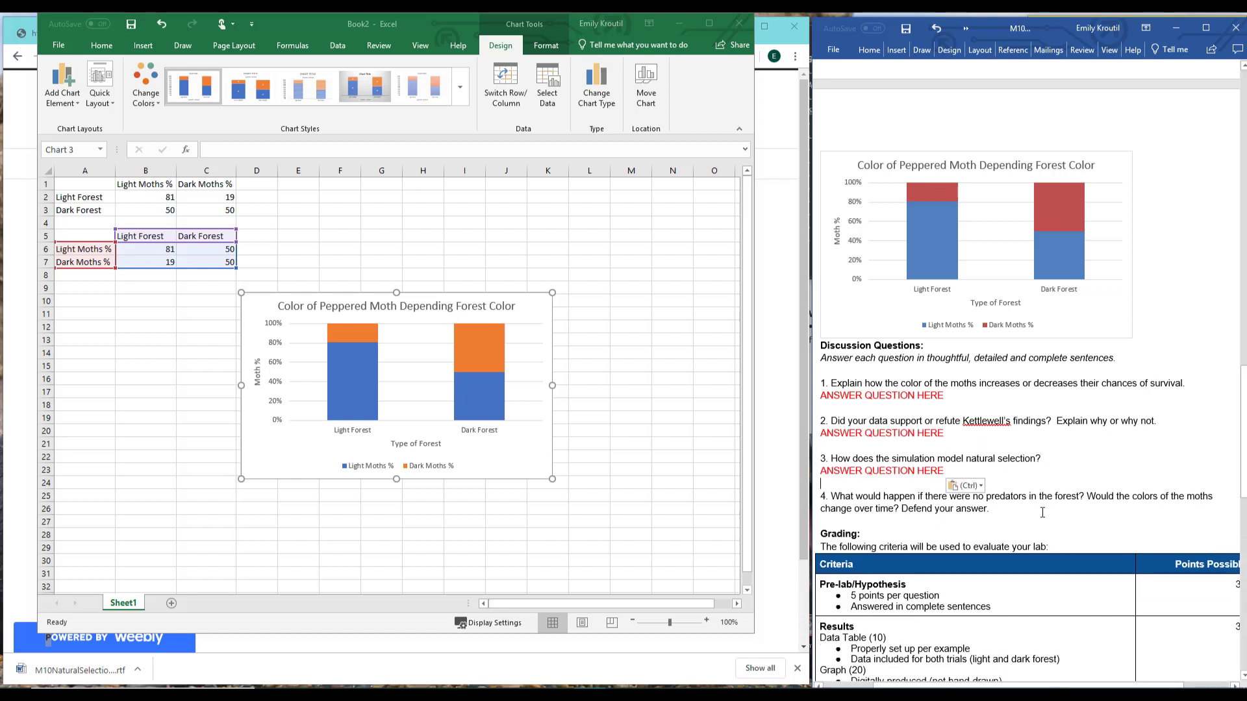
click(1038, 511)
key(Return)
key(ctrl+v)
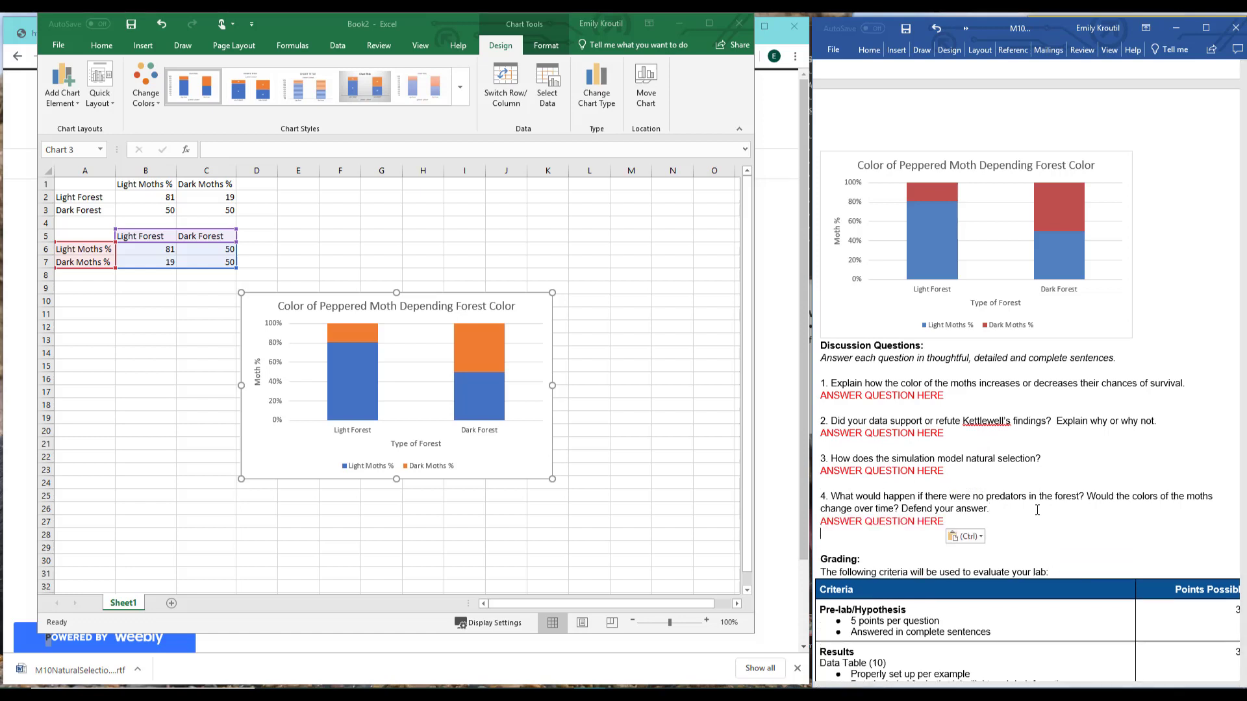
drag(958, 510, 902, 510)
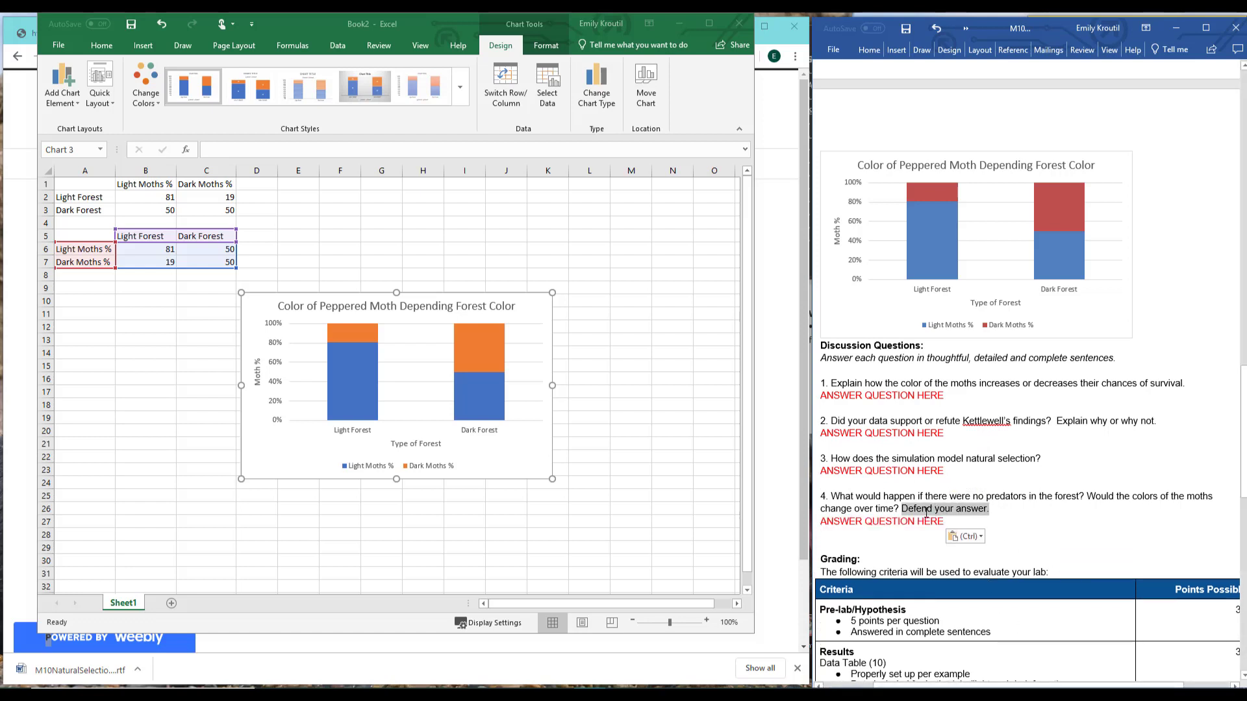
- Apply yellow highlighting to 'Defend your answer.' in question 4 and 'Explain why or why not.' in question 2
click(871, 52)
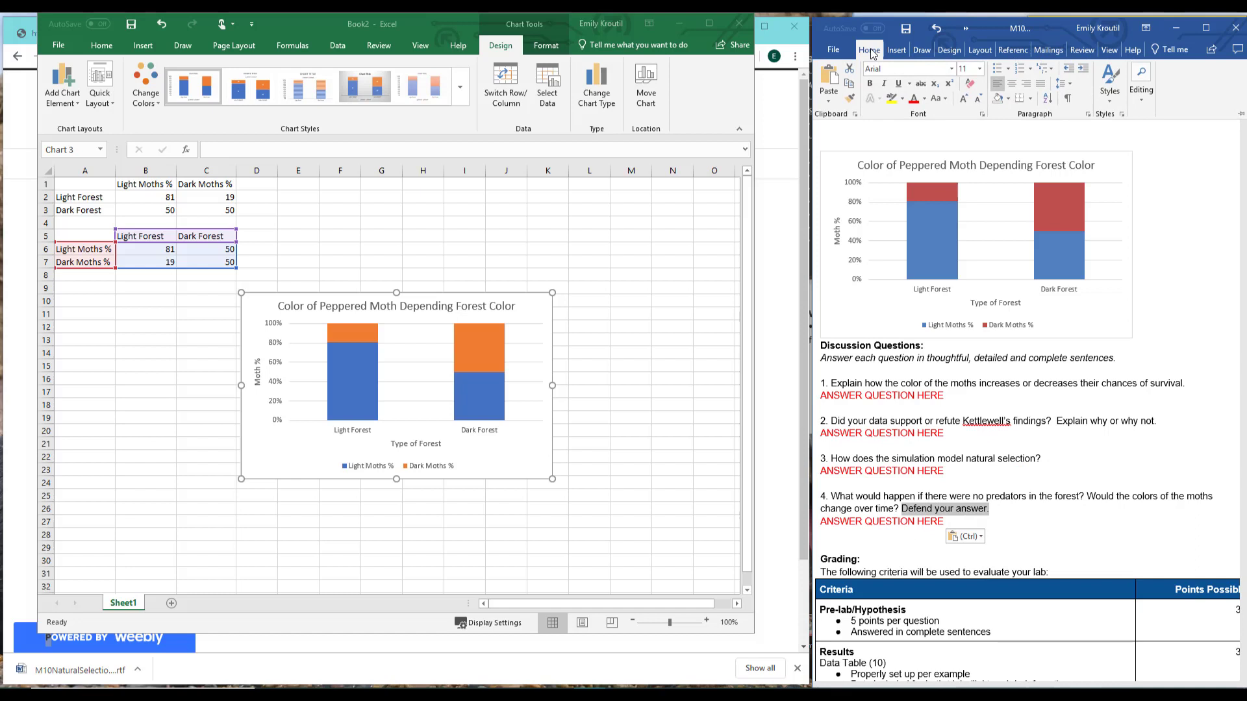
click(891, 98)
click(1026, 519)
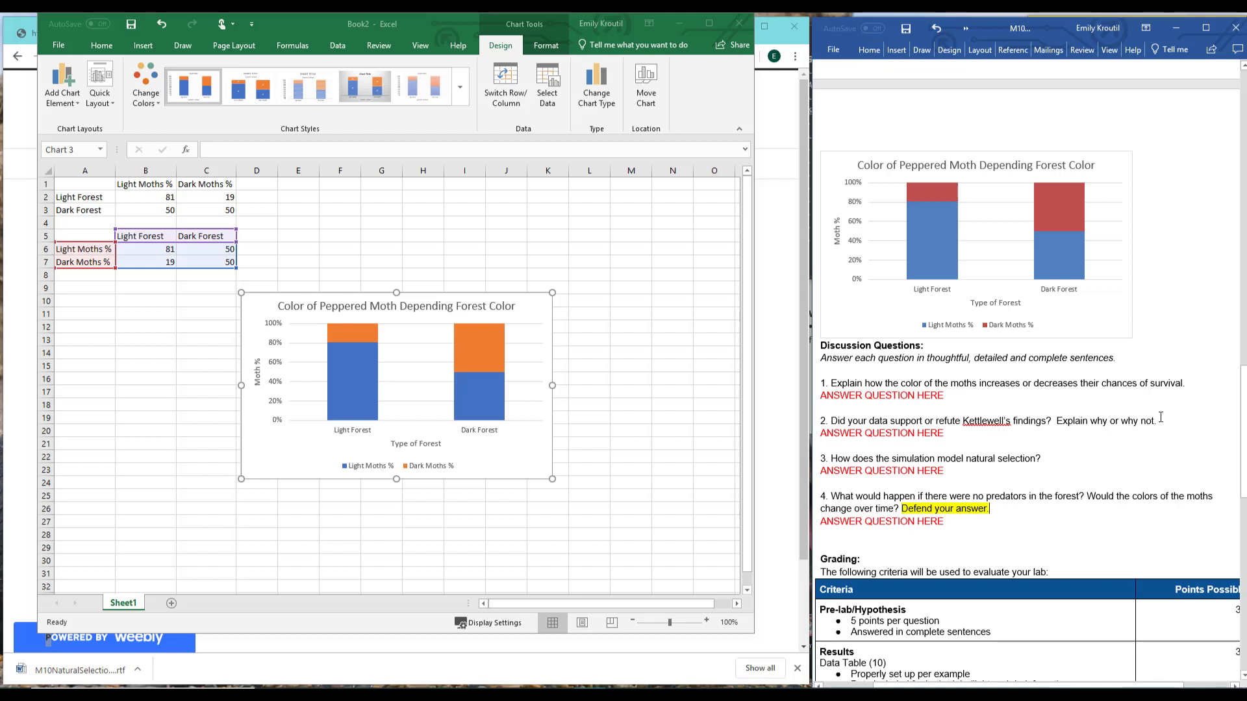
drag(1157, 421, 1057, 421)
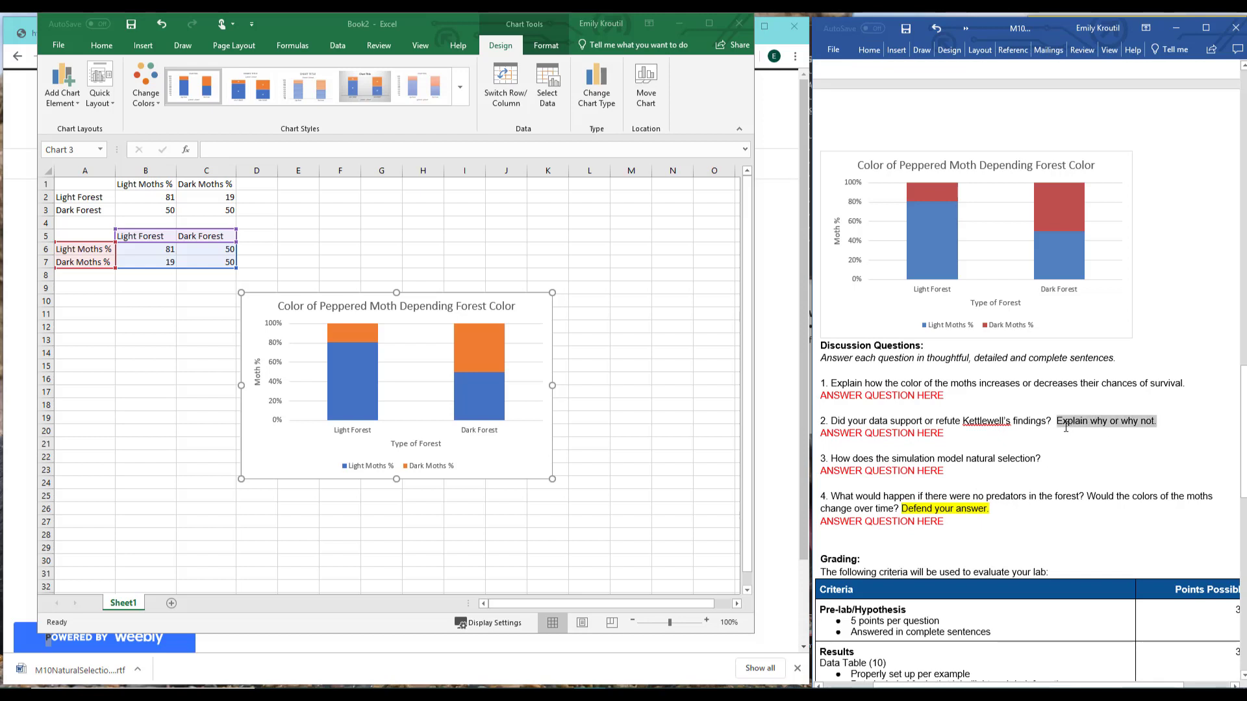
click(869, 50)
click(892, 99)
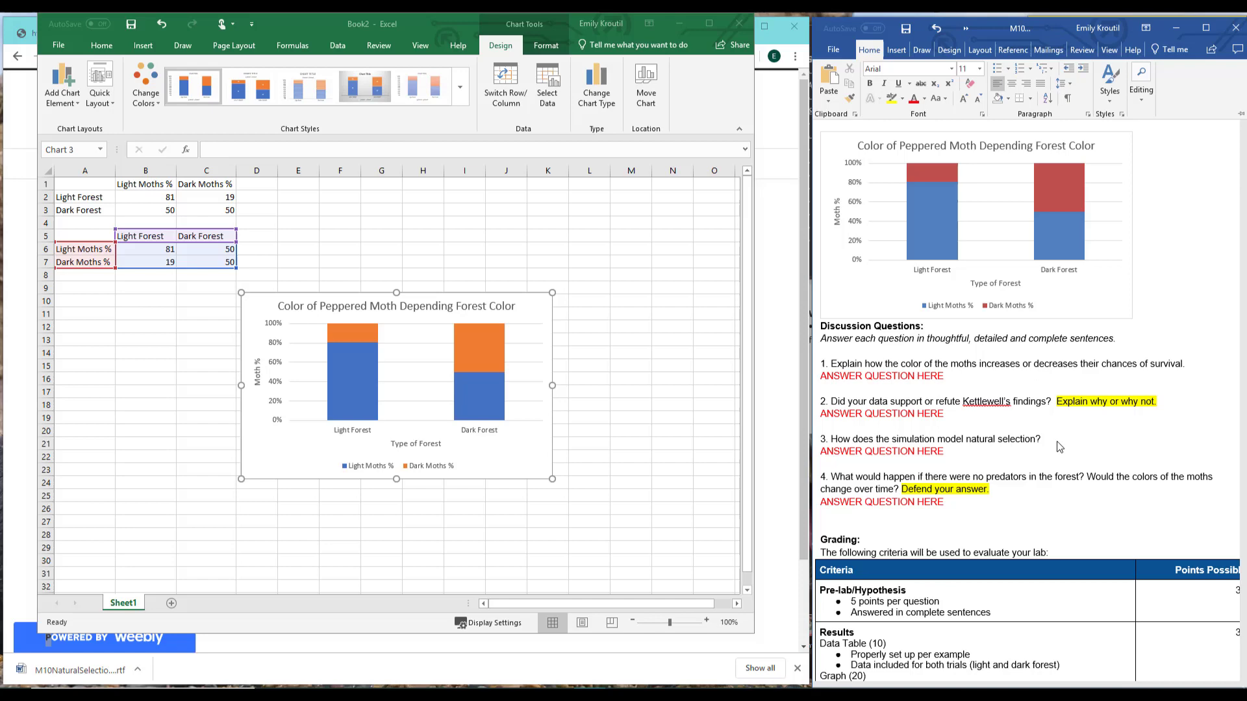
scroll(1060, 447, down, 10)
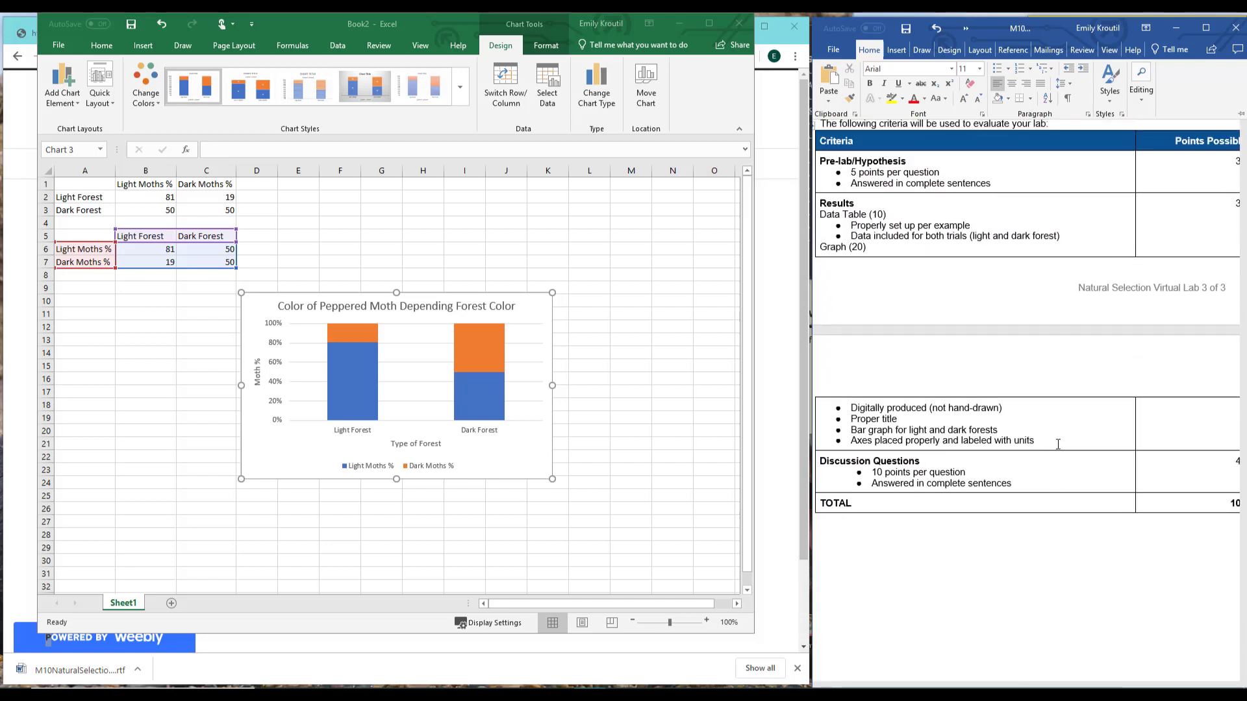
scroll(1058, 444, up, 5)
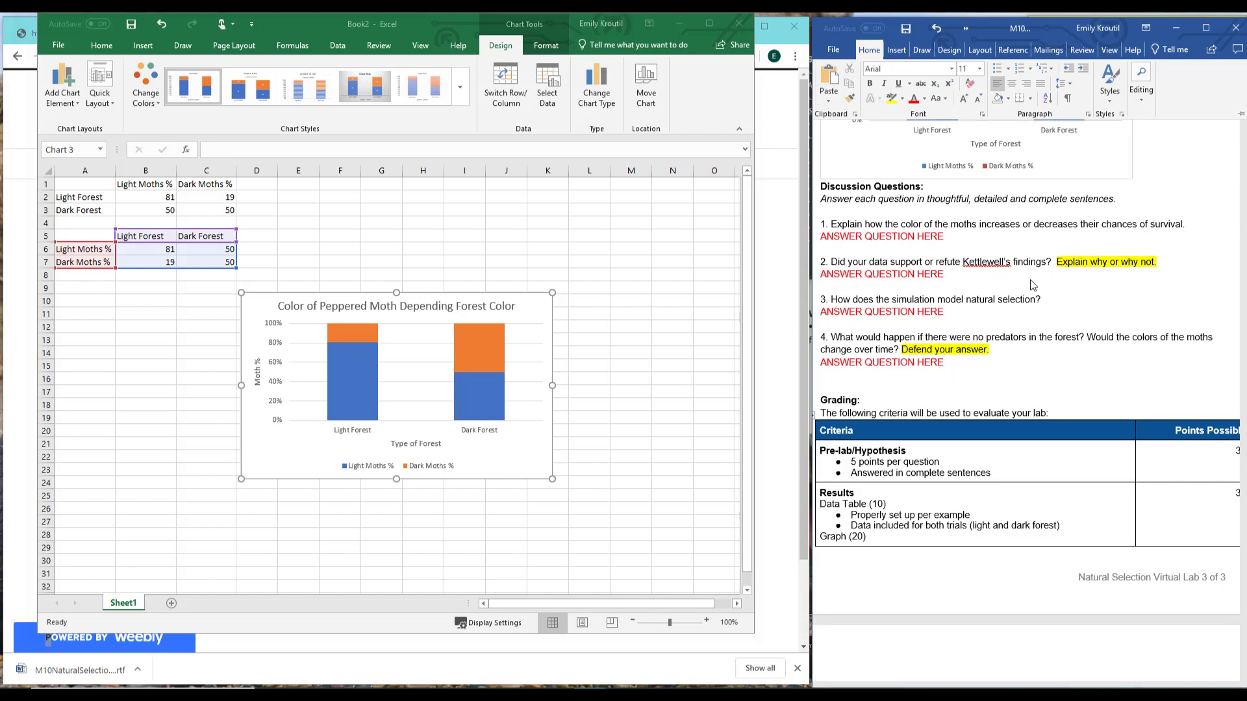
scroll(1018, 271, up, 9)
scroll(1018, 270, up, 7)
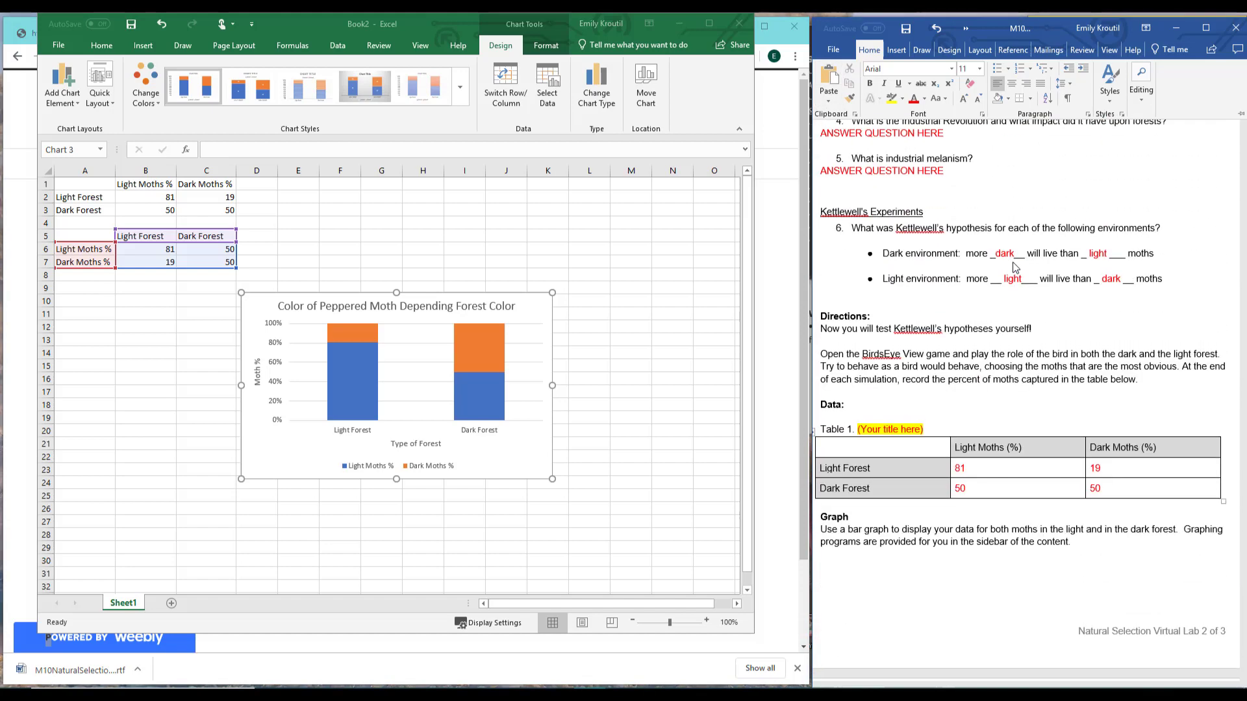
mouse_move(590, 694)
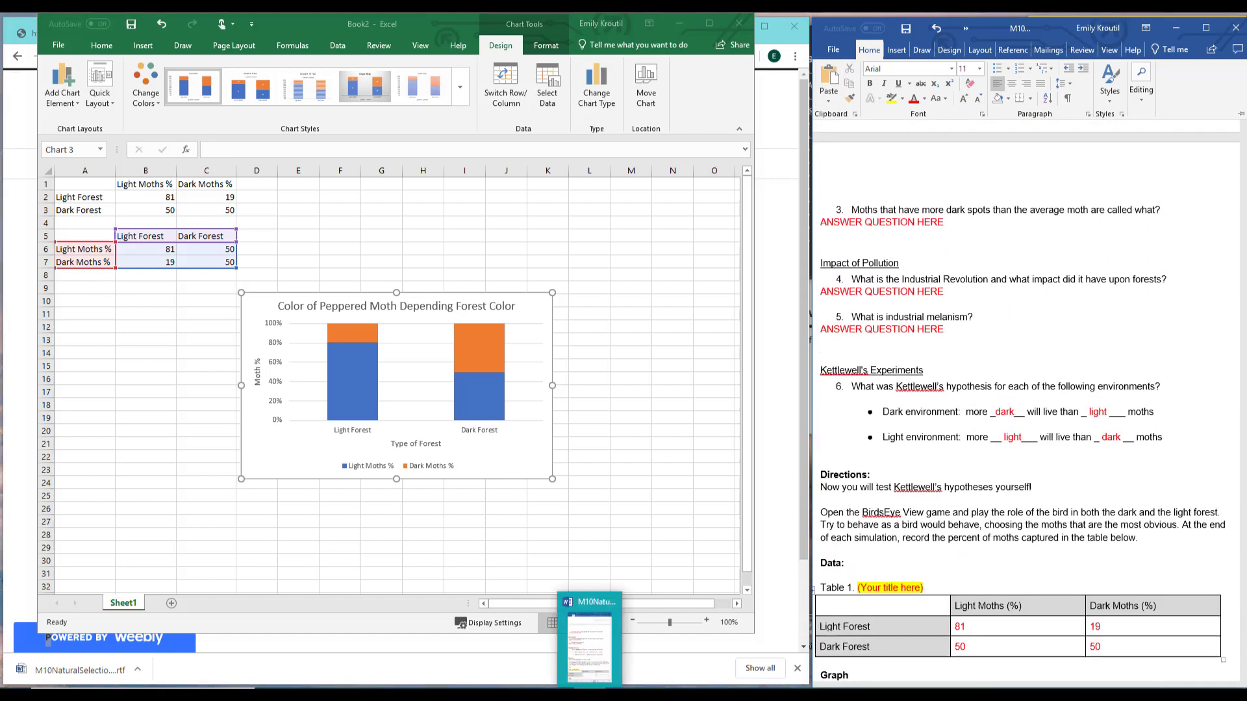
click(620, 666)
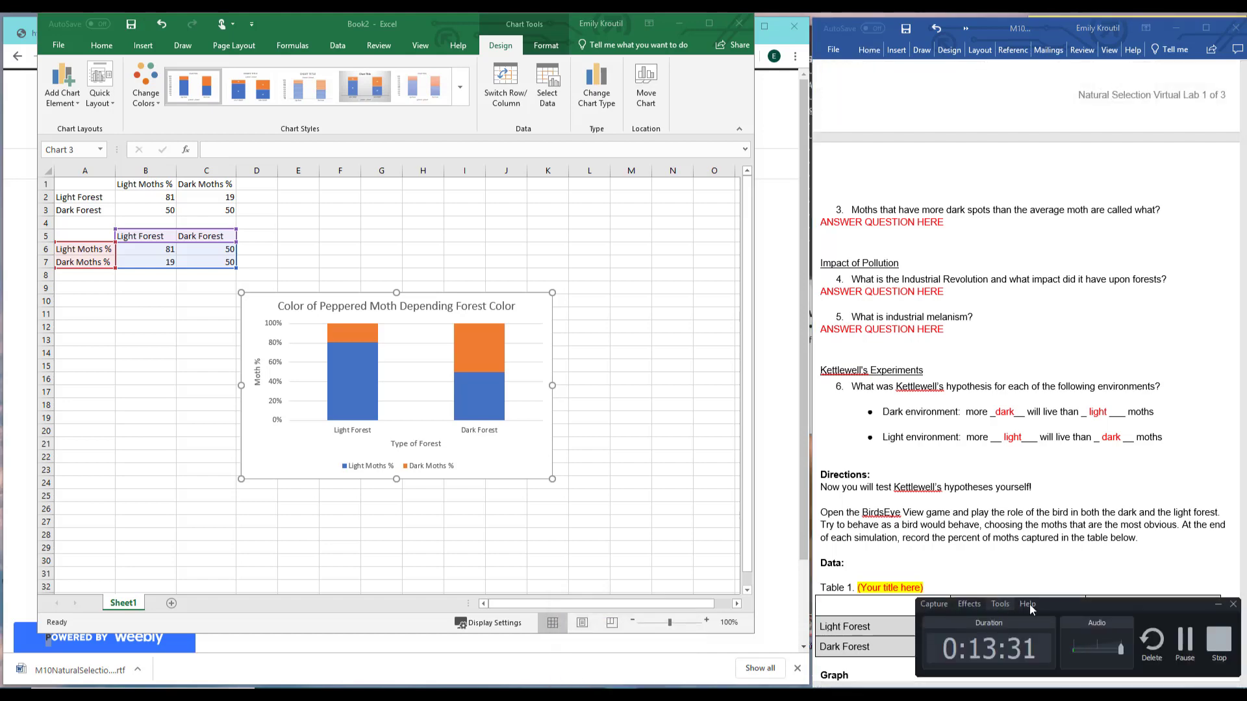